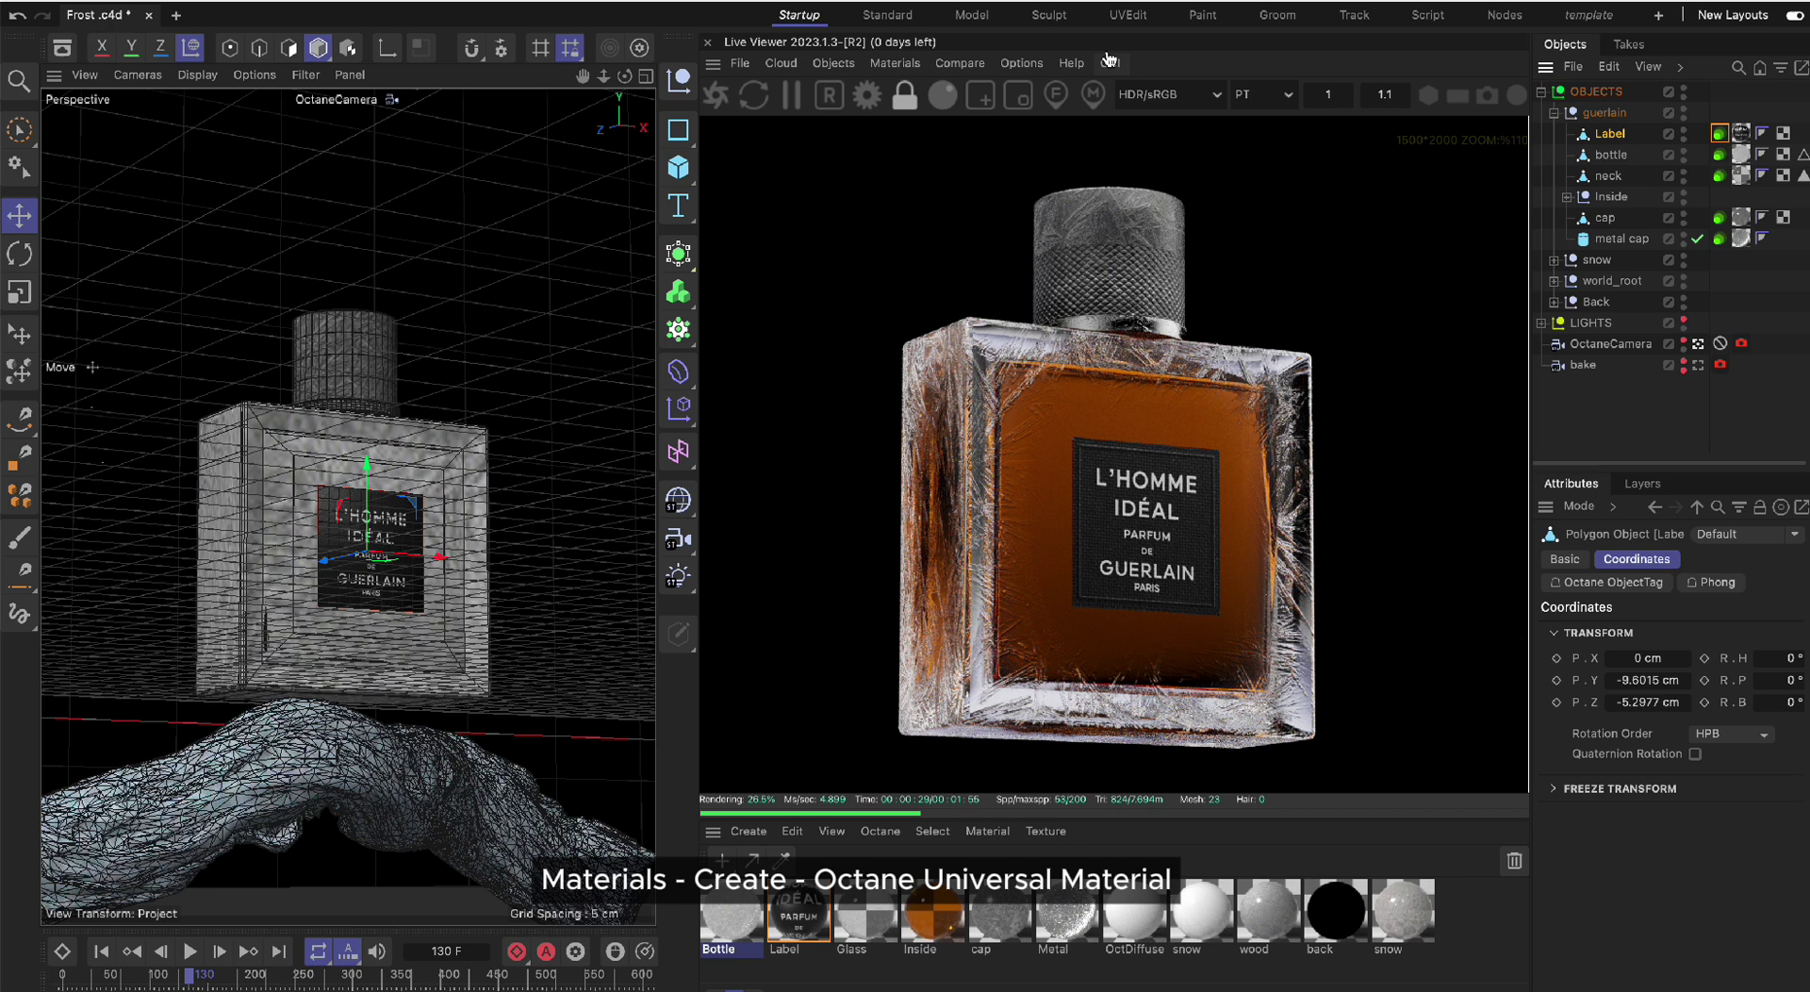
Create a new Octane Universal material
click(896, 63)
mouse_move(938, 165)
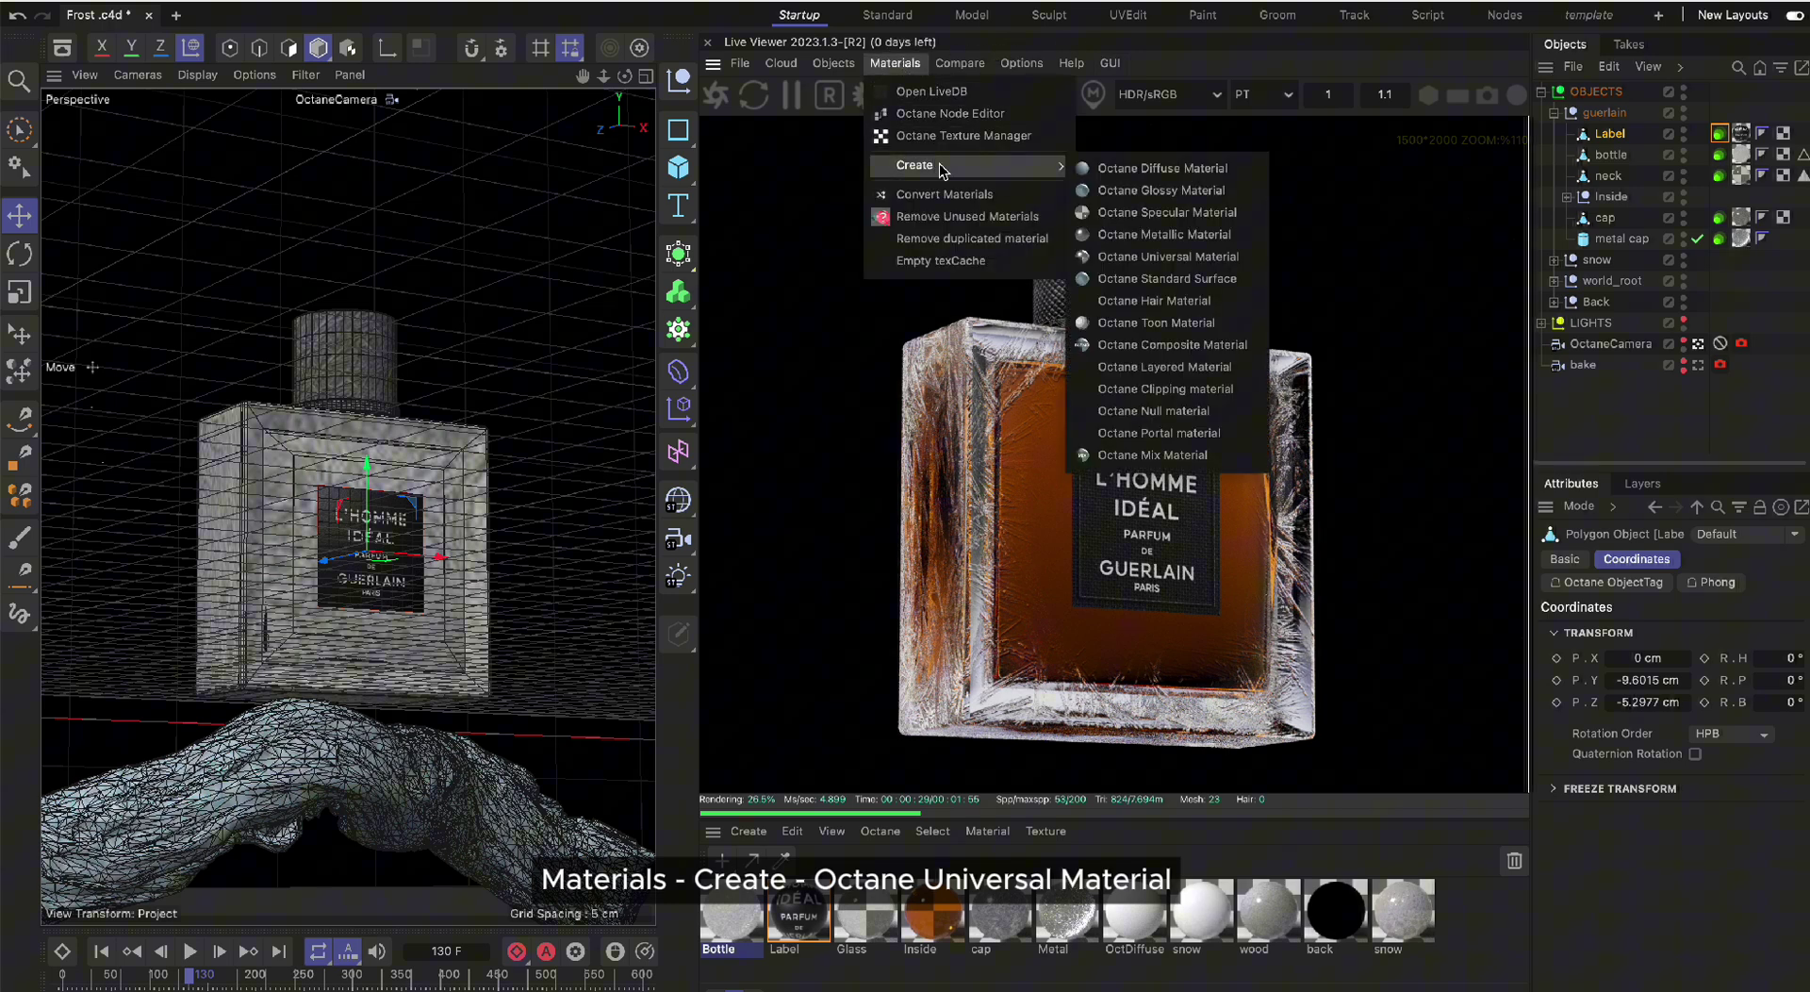
click(1163, 257)
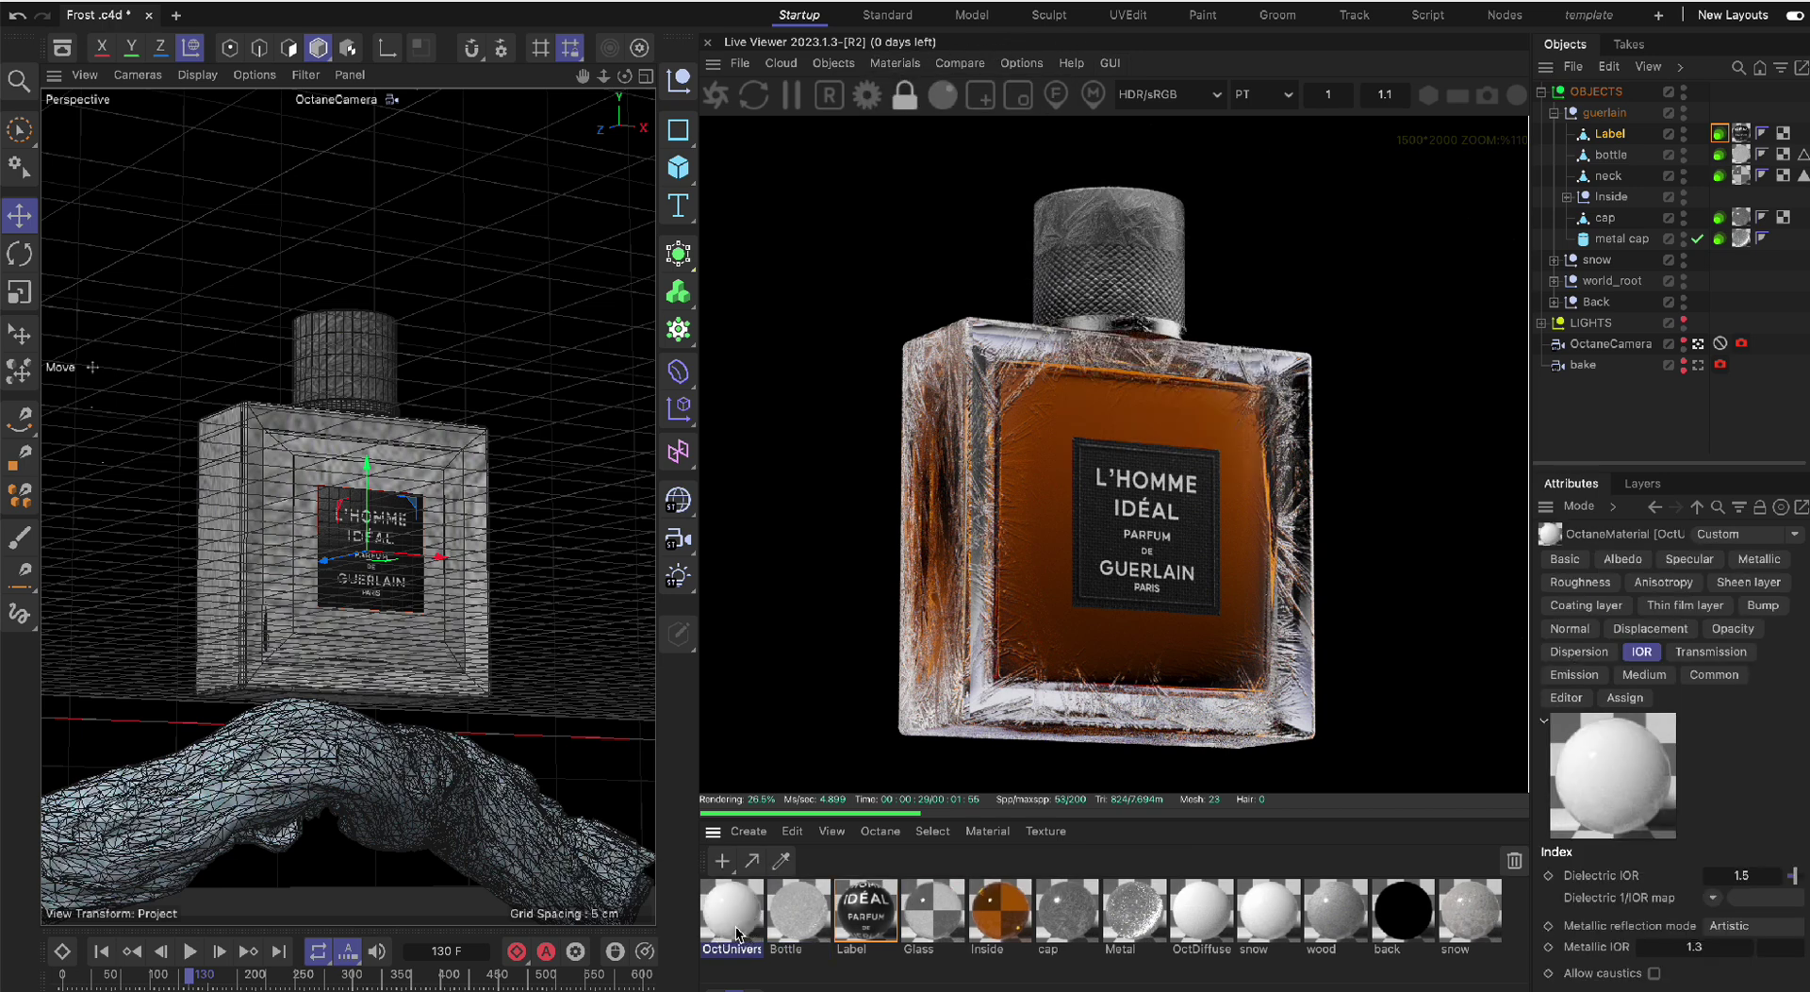
Open the new universal material for editing and set its albedo color to black
double_click(737, 917)
drag(944, 272, 372, 34)
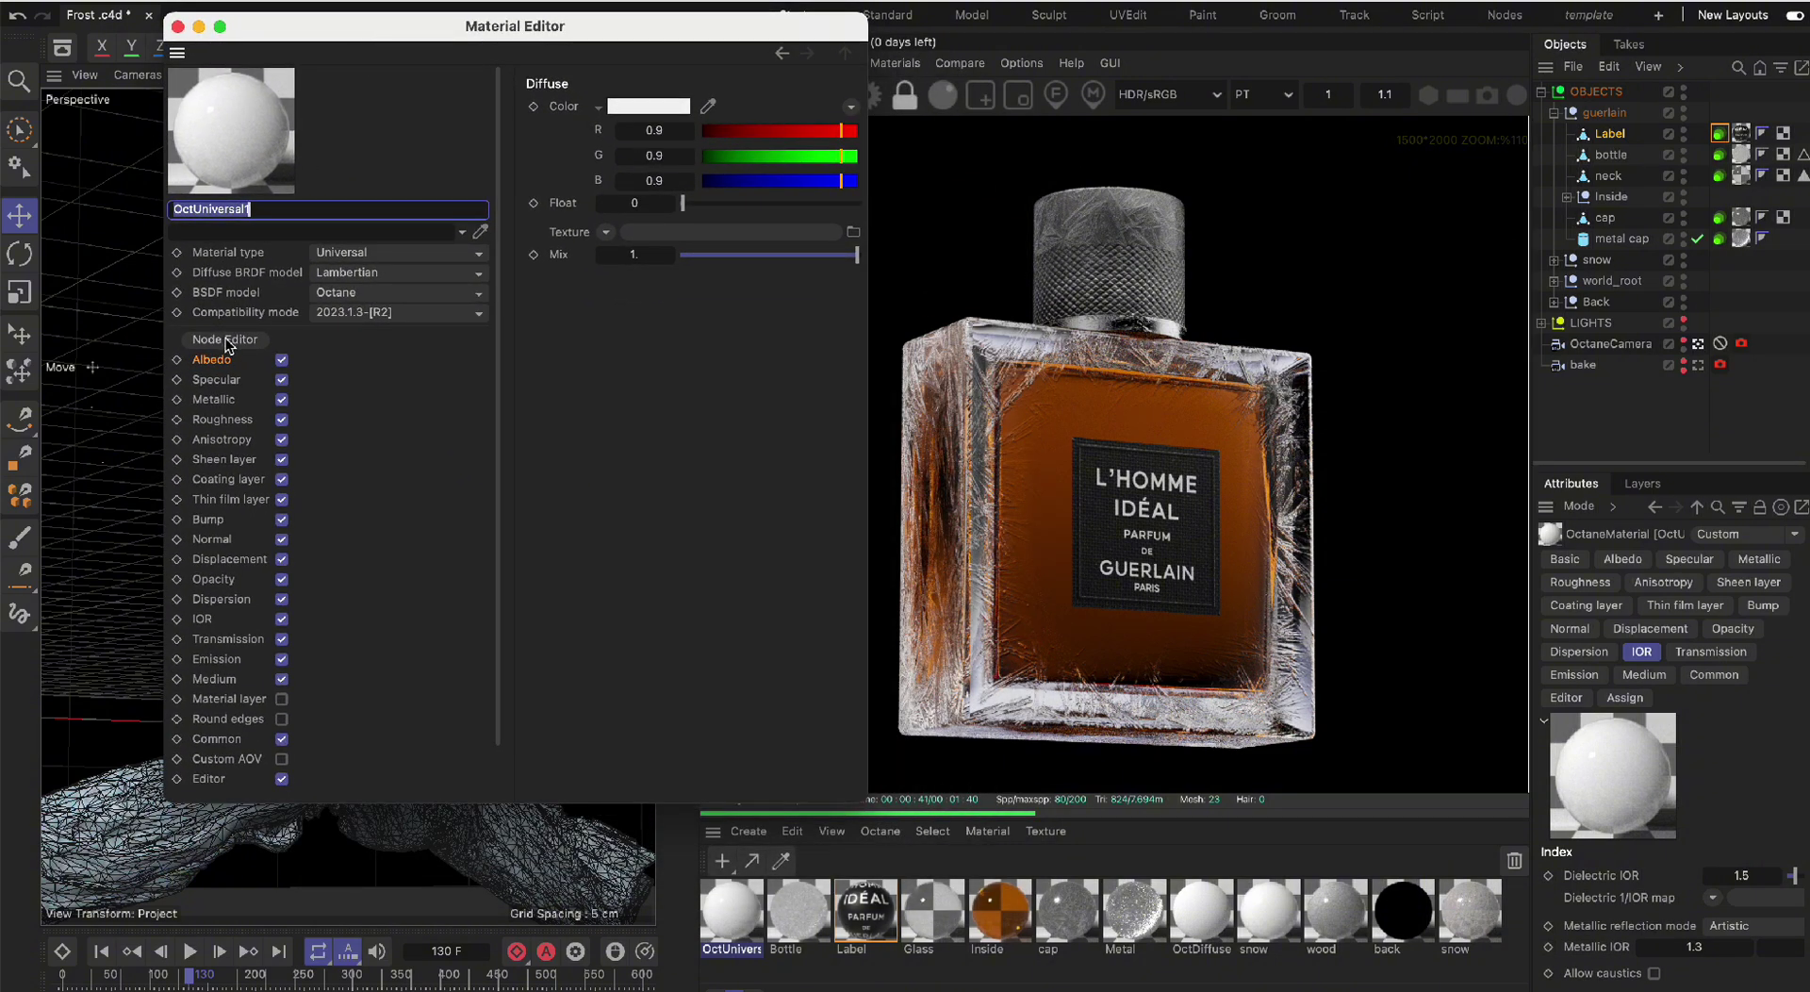
click(644, 107)
click(436, 347)
click(436, 129)
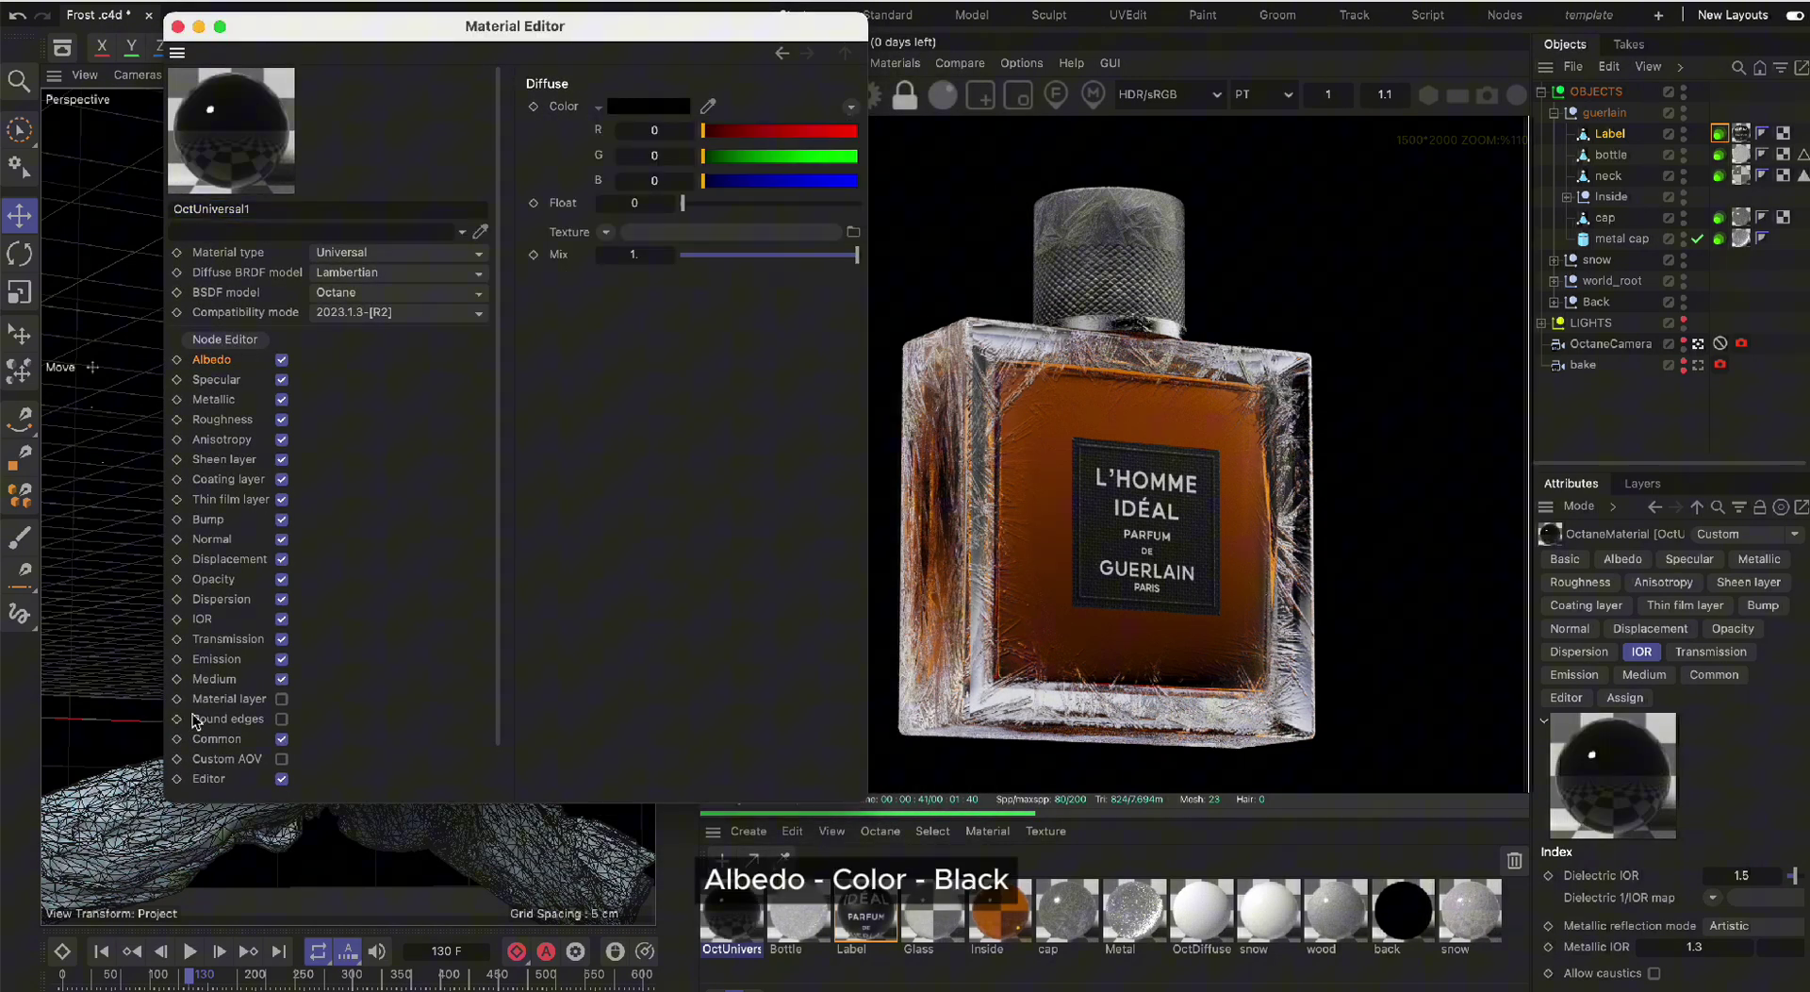
Give the material a Specular transmission type with a white color, and assign it to the bottle object
click(227, 638)
click(716, 106)
click(696, 119)
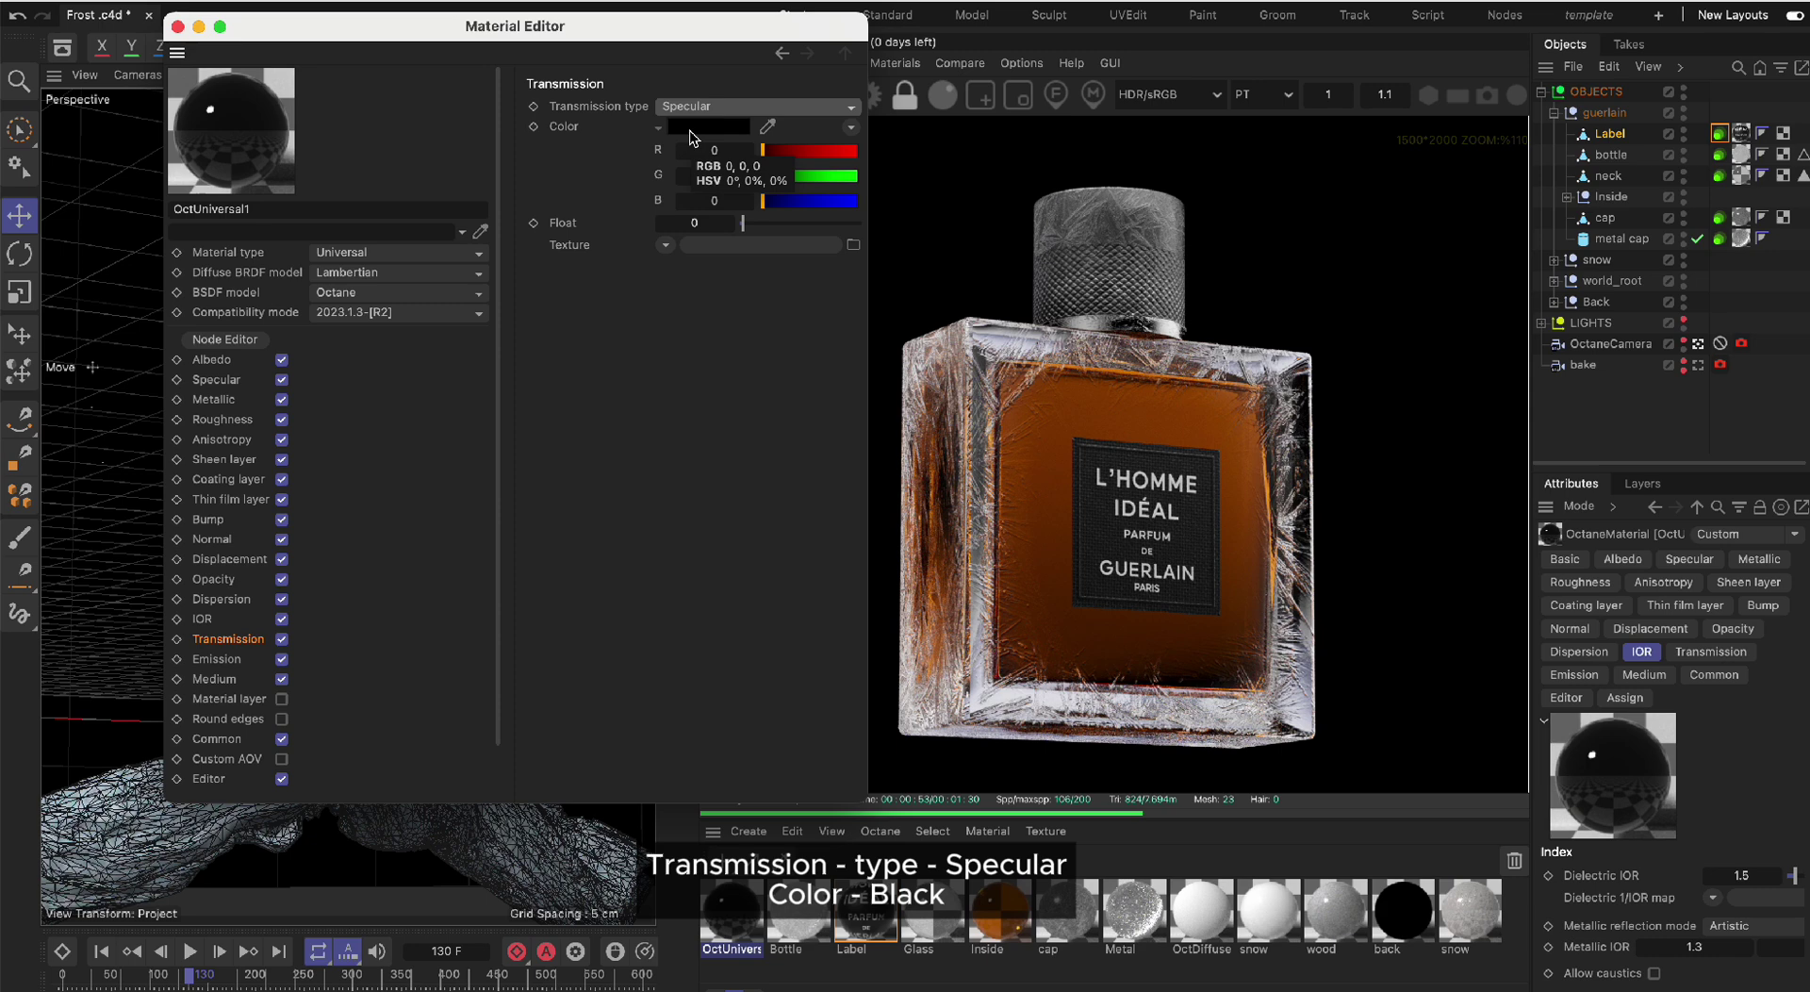
click(707, 125)
click(496, 162)
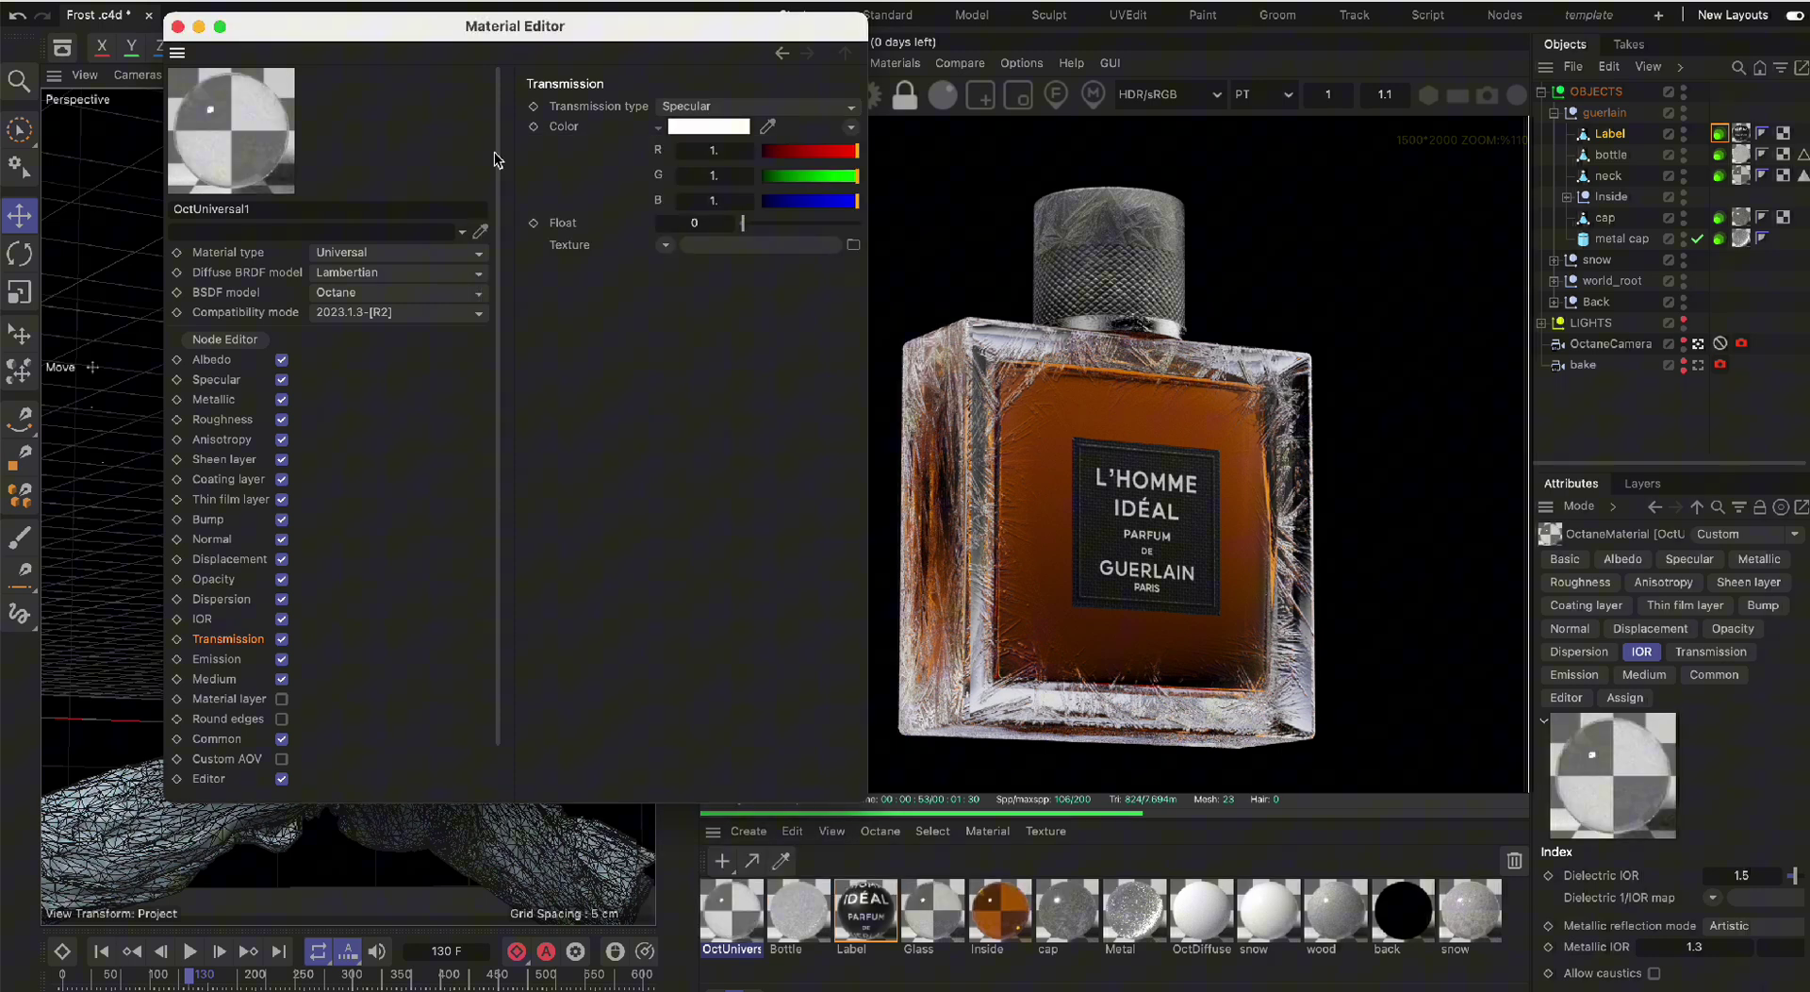
drag(732, 926, 1745, 157)
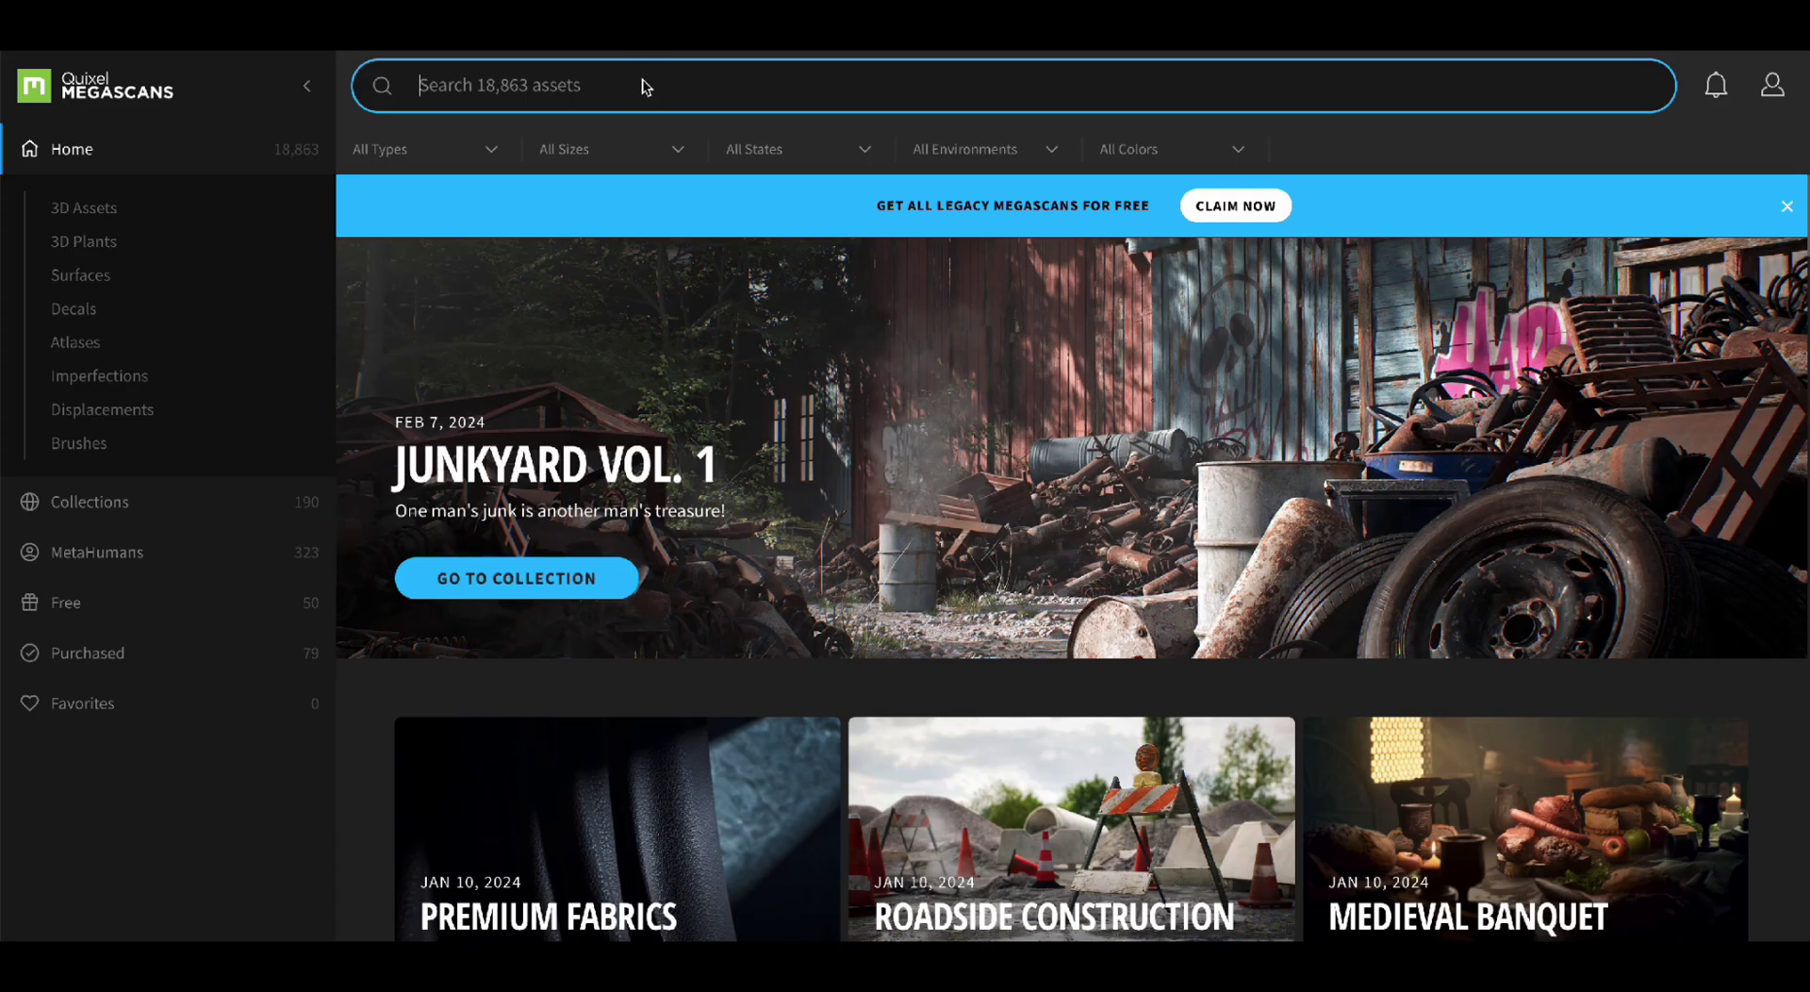
Switch to Quixel Megascans, search the library for "frost" and open a Frost surface with ice-crystal patterns
text(frost)
key(Return)
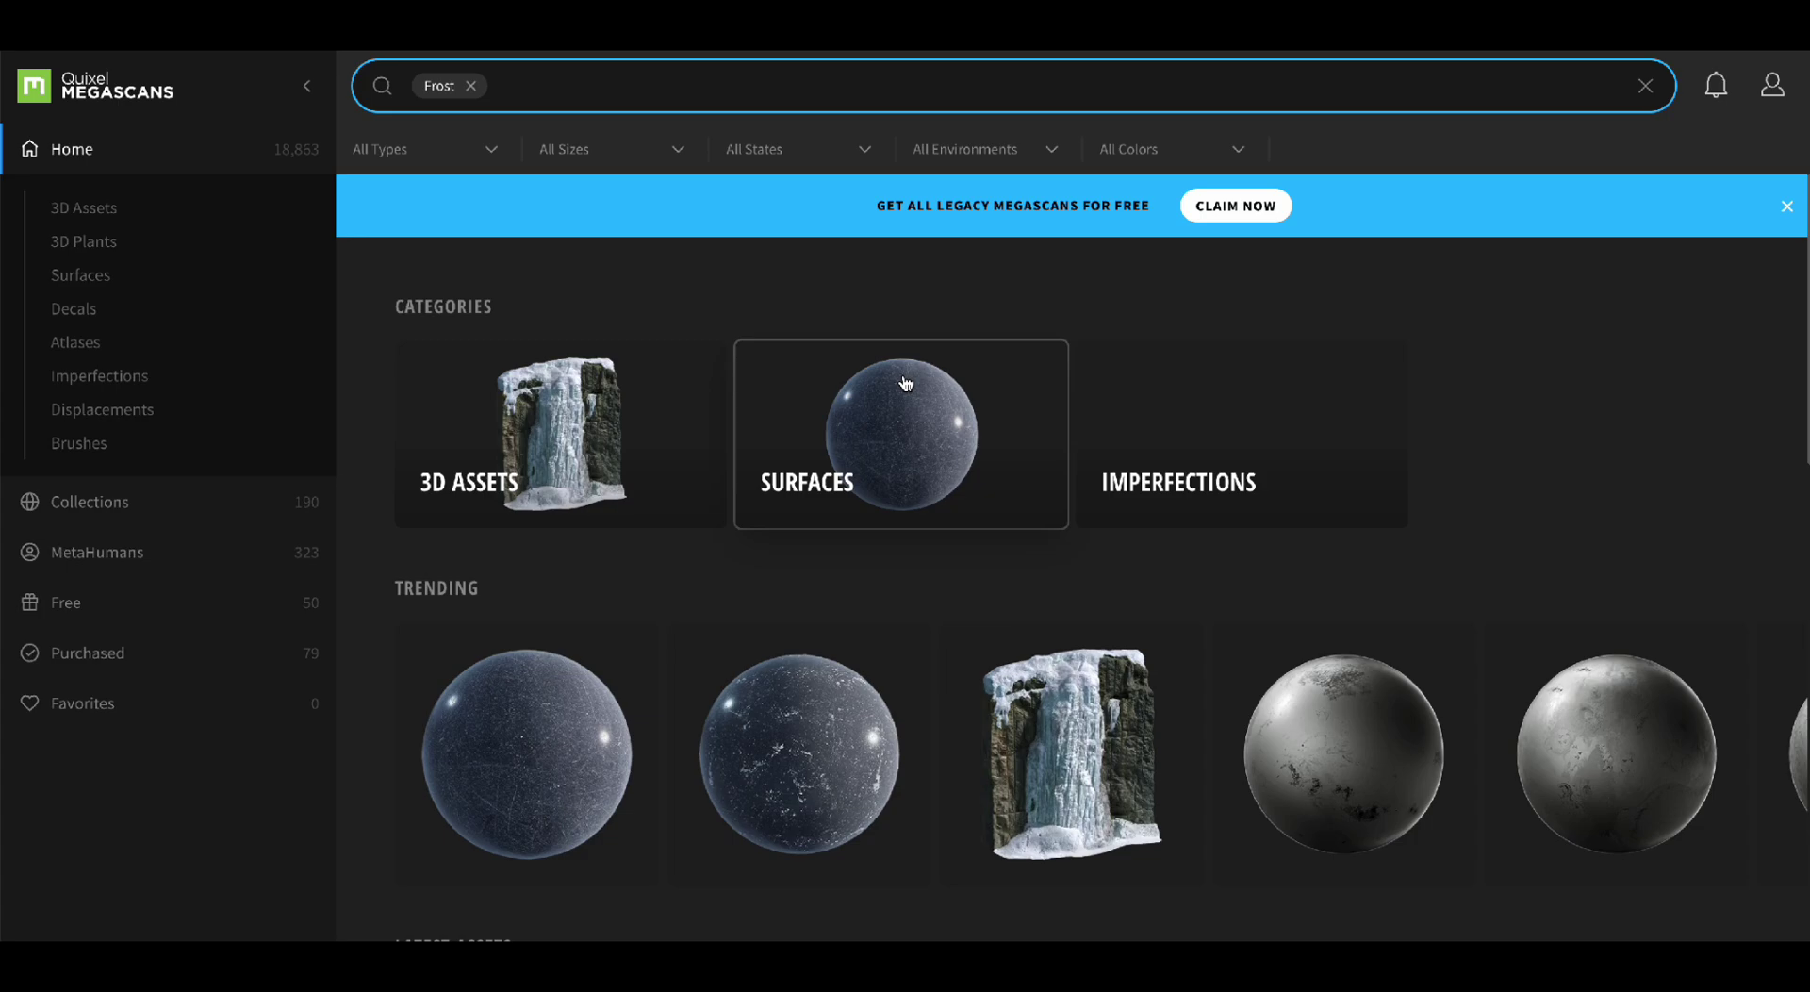
scroll(905, 384, down, 3)
scroll(1113, 359, down, 6)
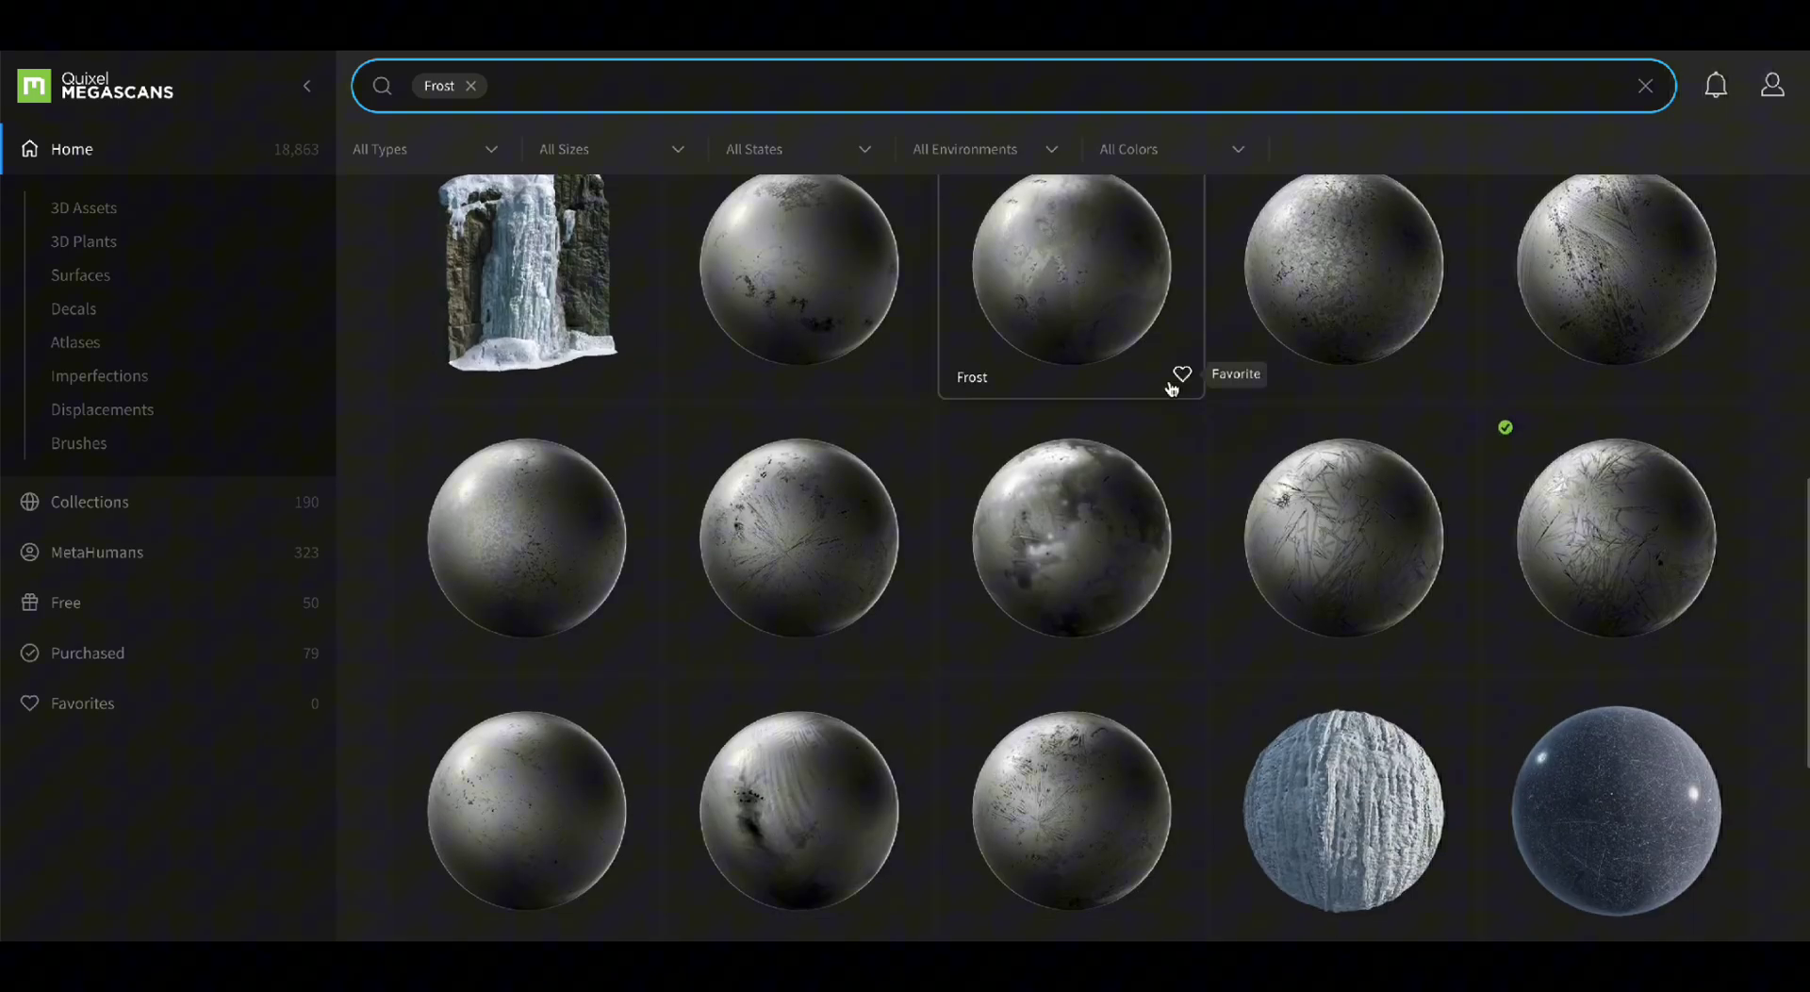
click(1172, 387)
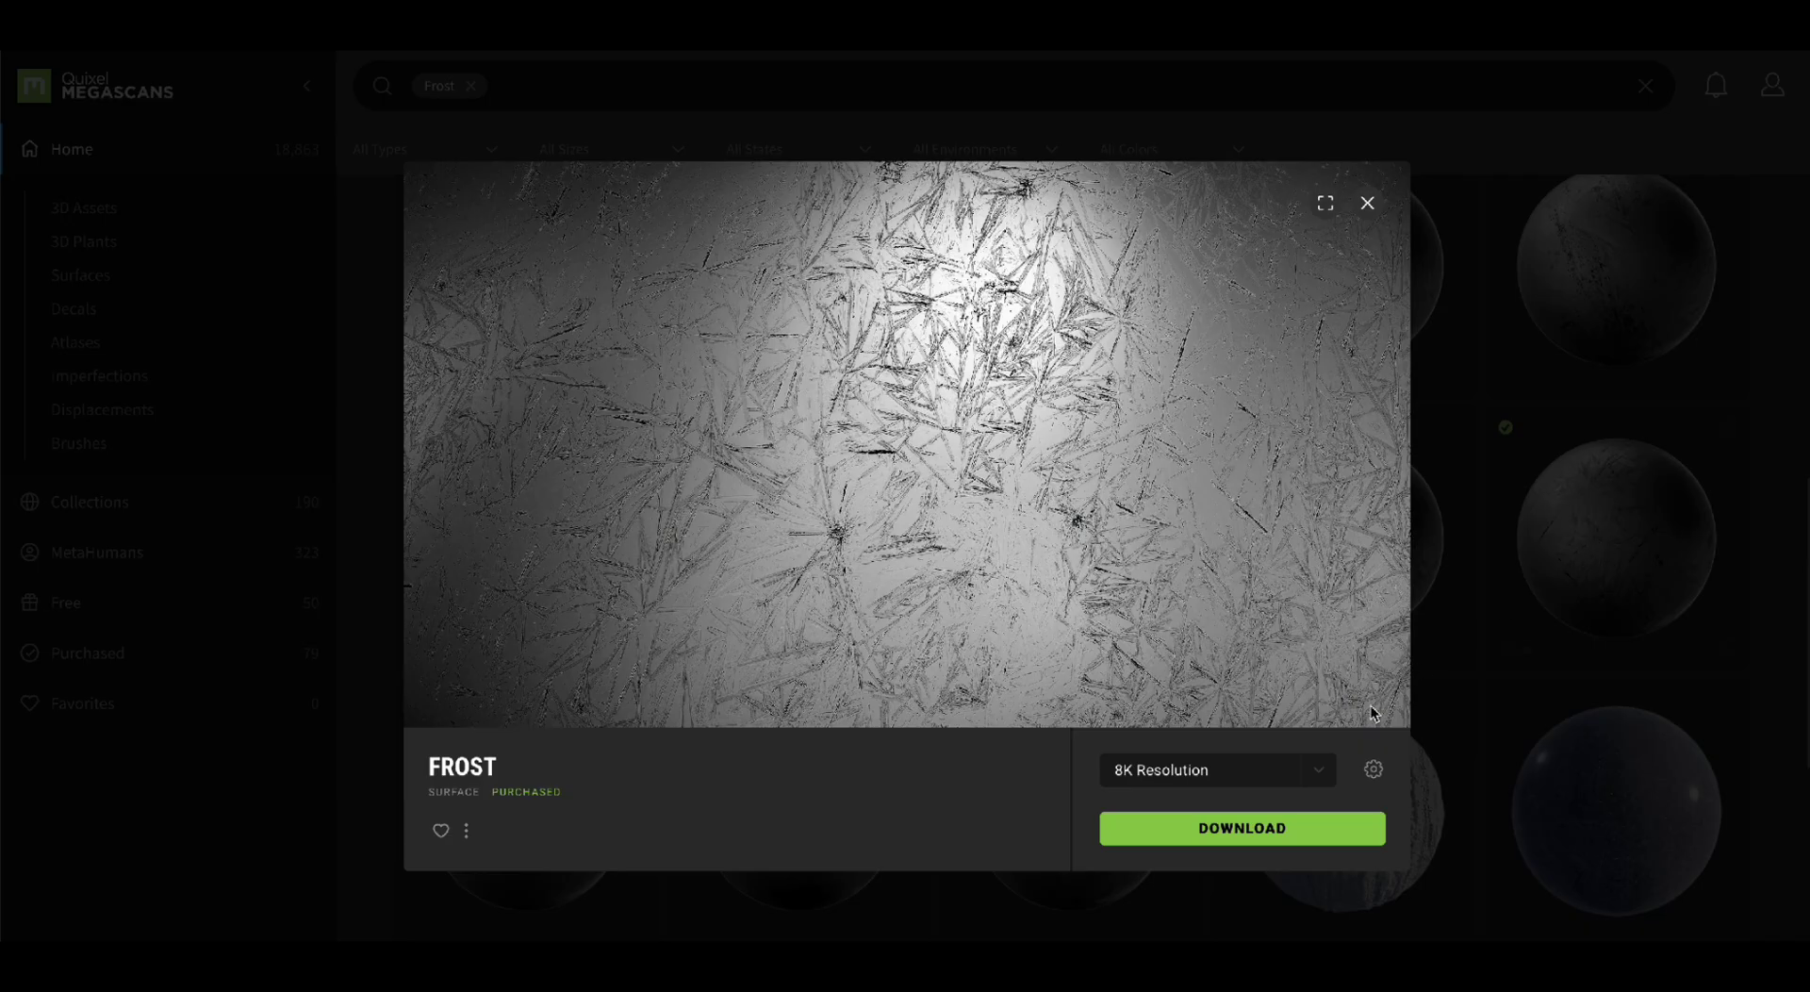
Download the Frost surface at 4K resolution and open its extracted Imperfections folder in the Texture directory
click(1318, 769)
click(1280, 686)
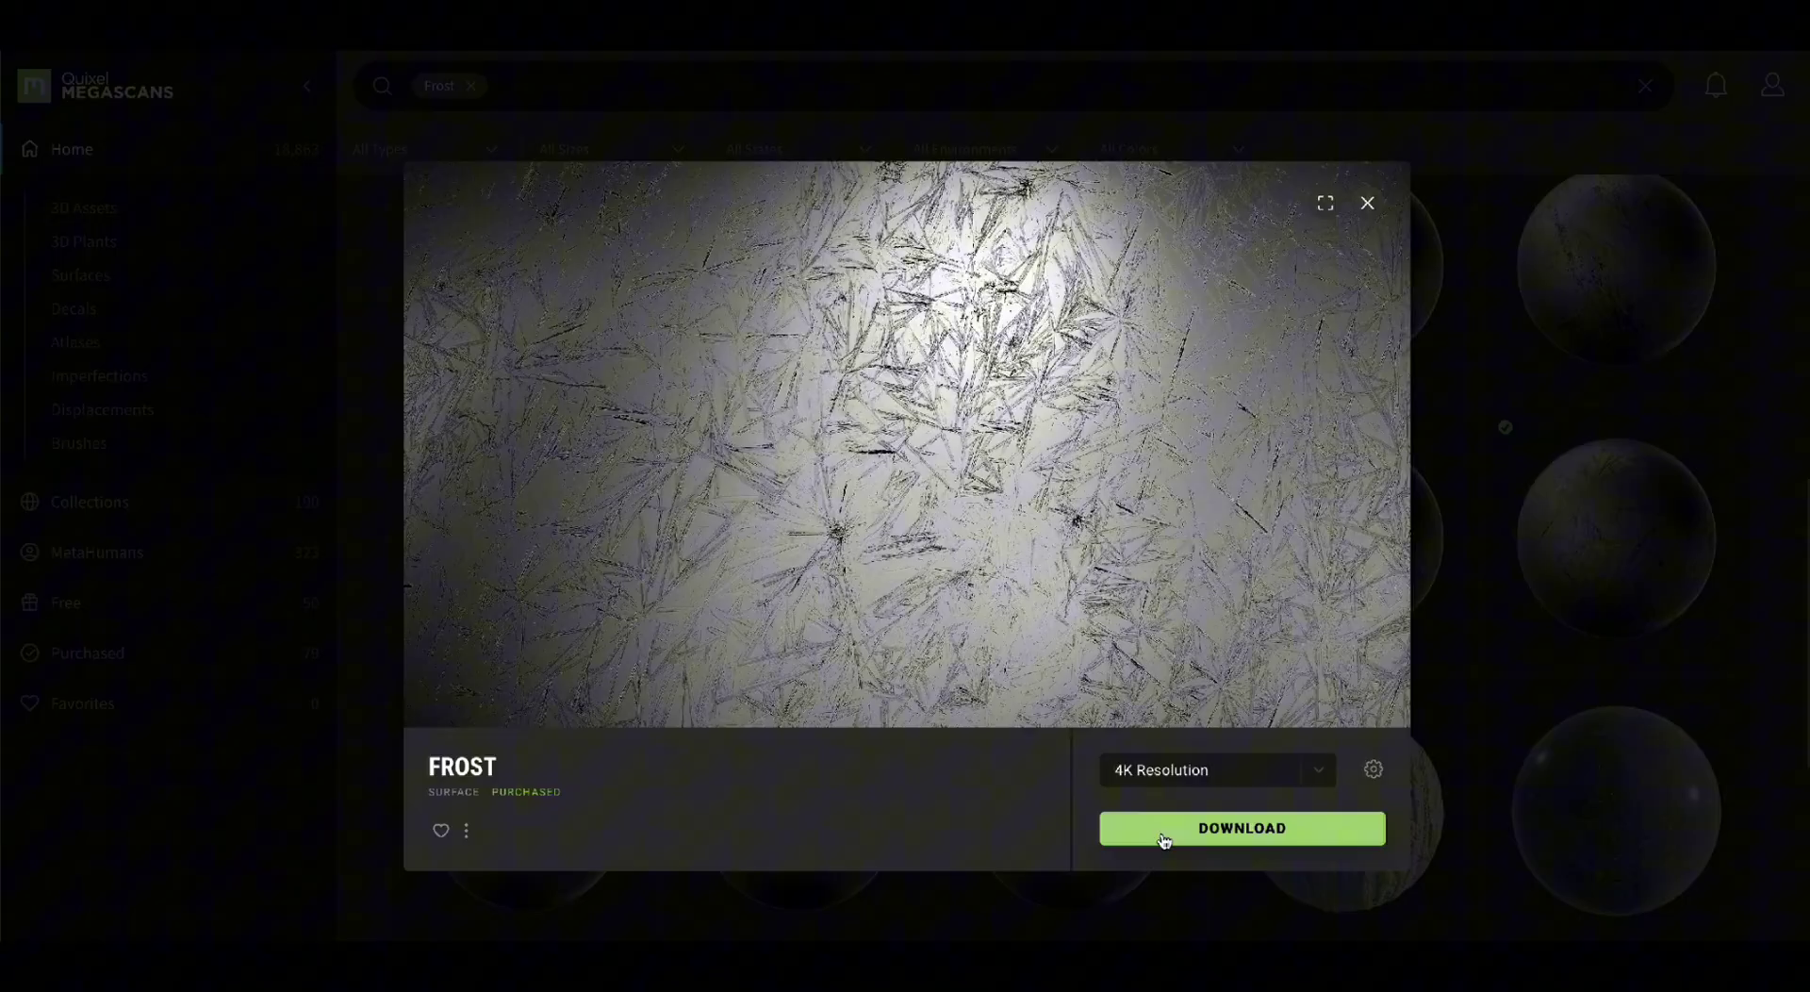
click(1228, 829)
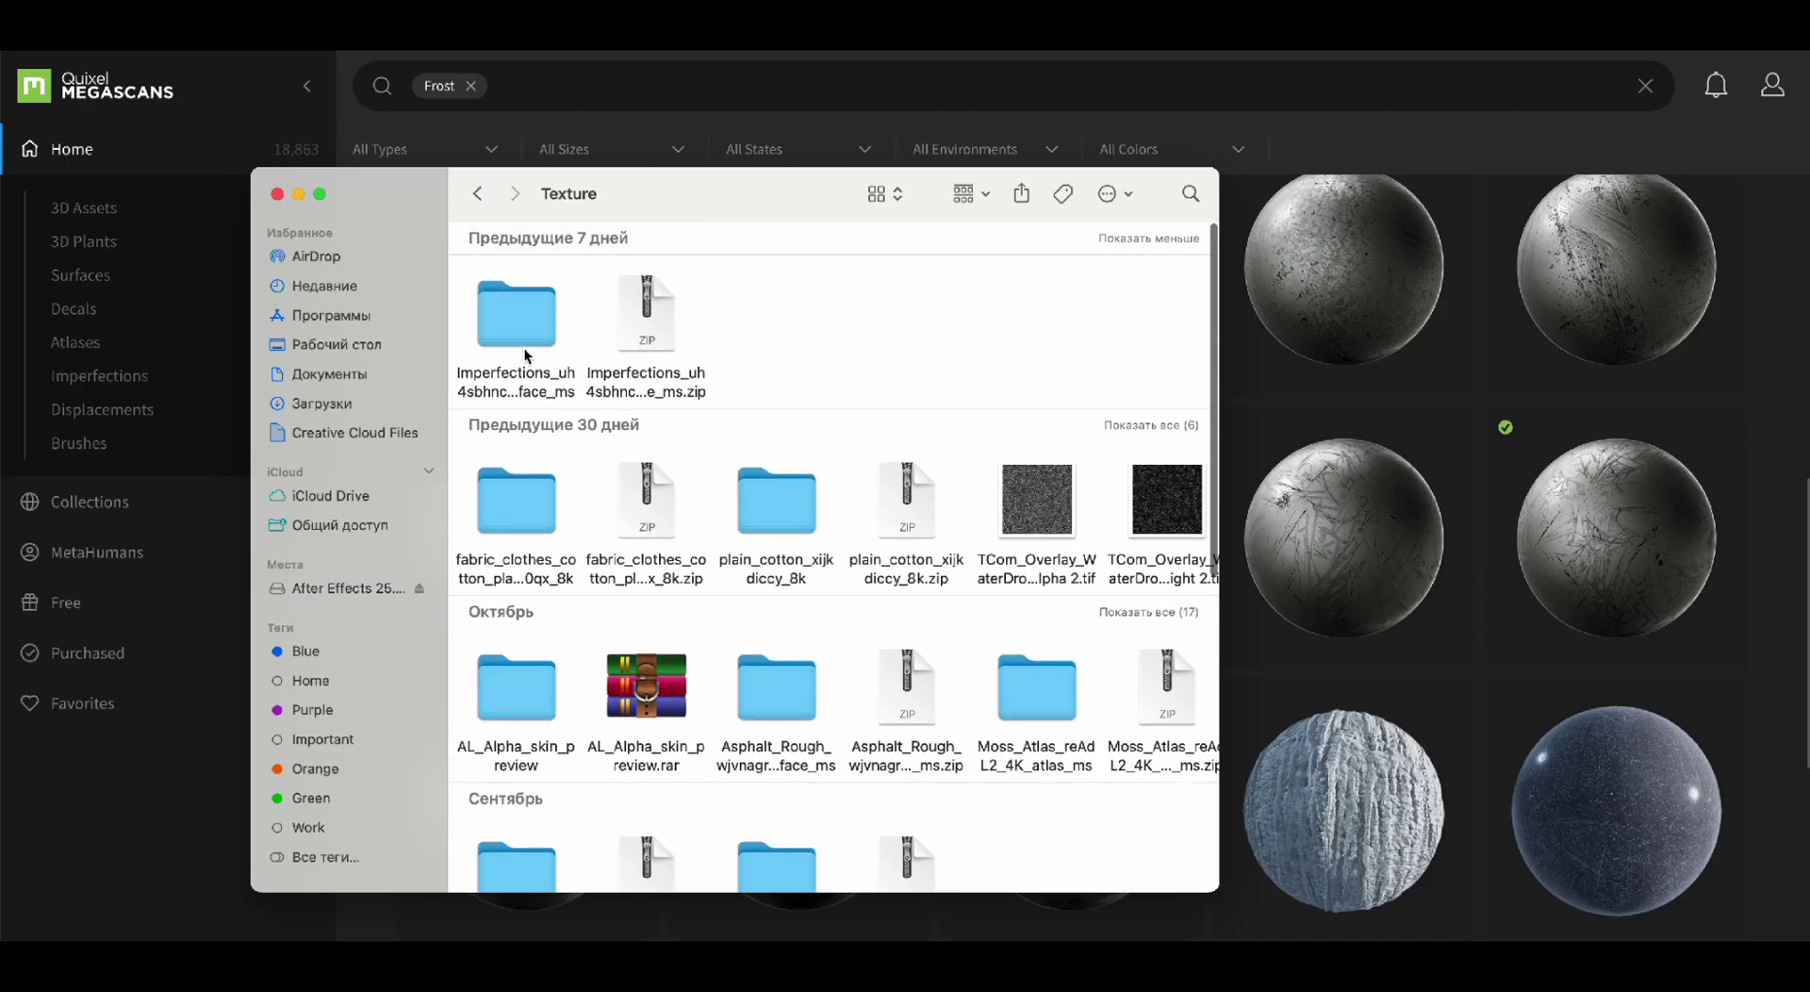
click(507, 324)
double_click(507, 324)
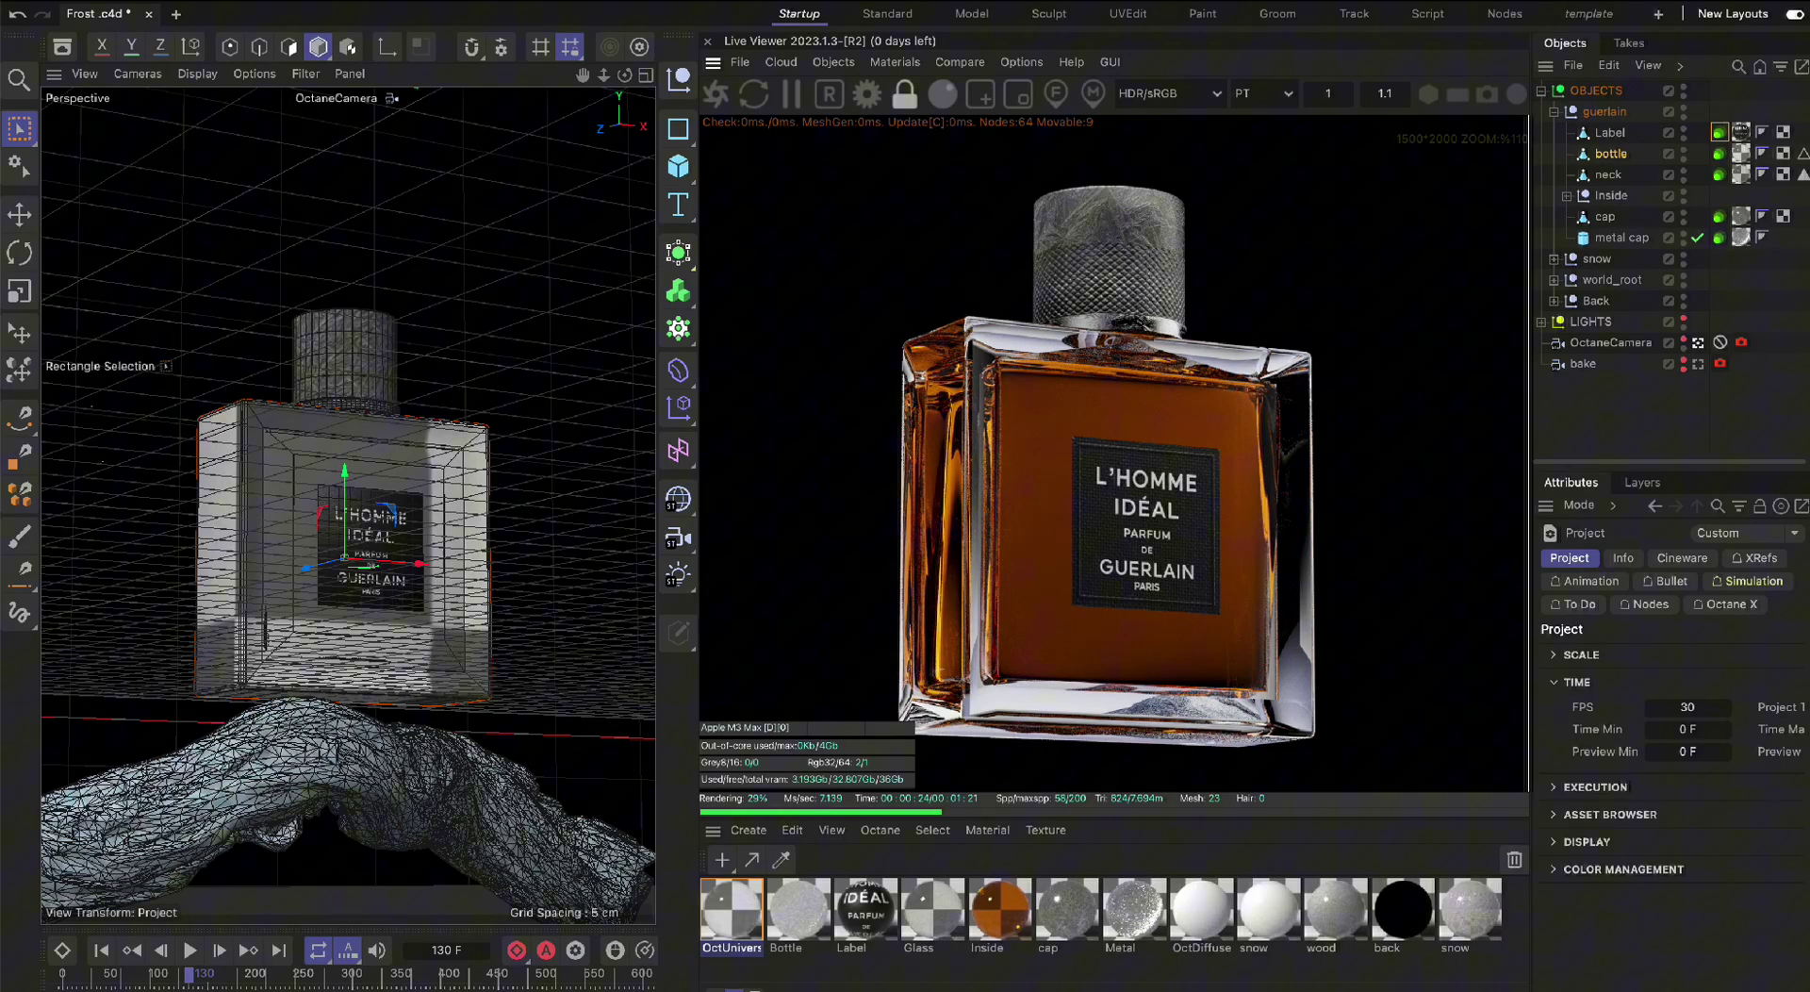
Switch to Cinema 4D, select the bottle object and open the UVEdit layout
click(1603, 160)
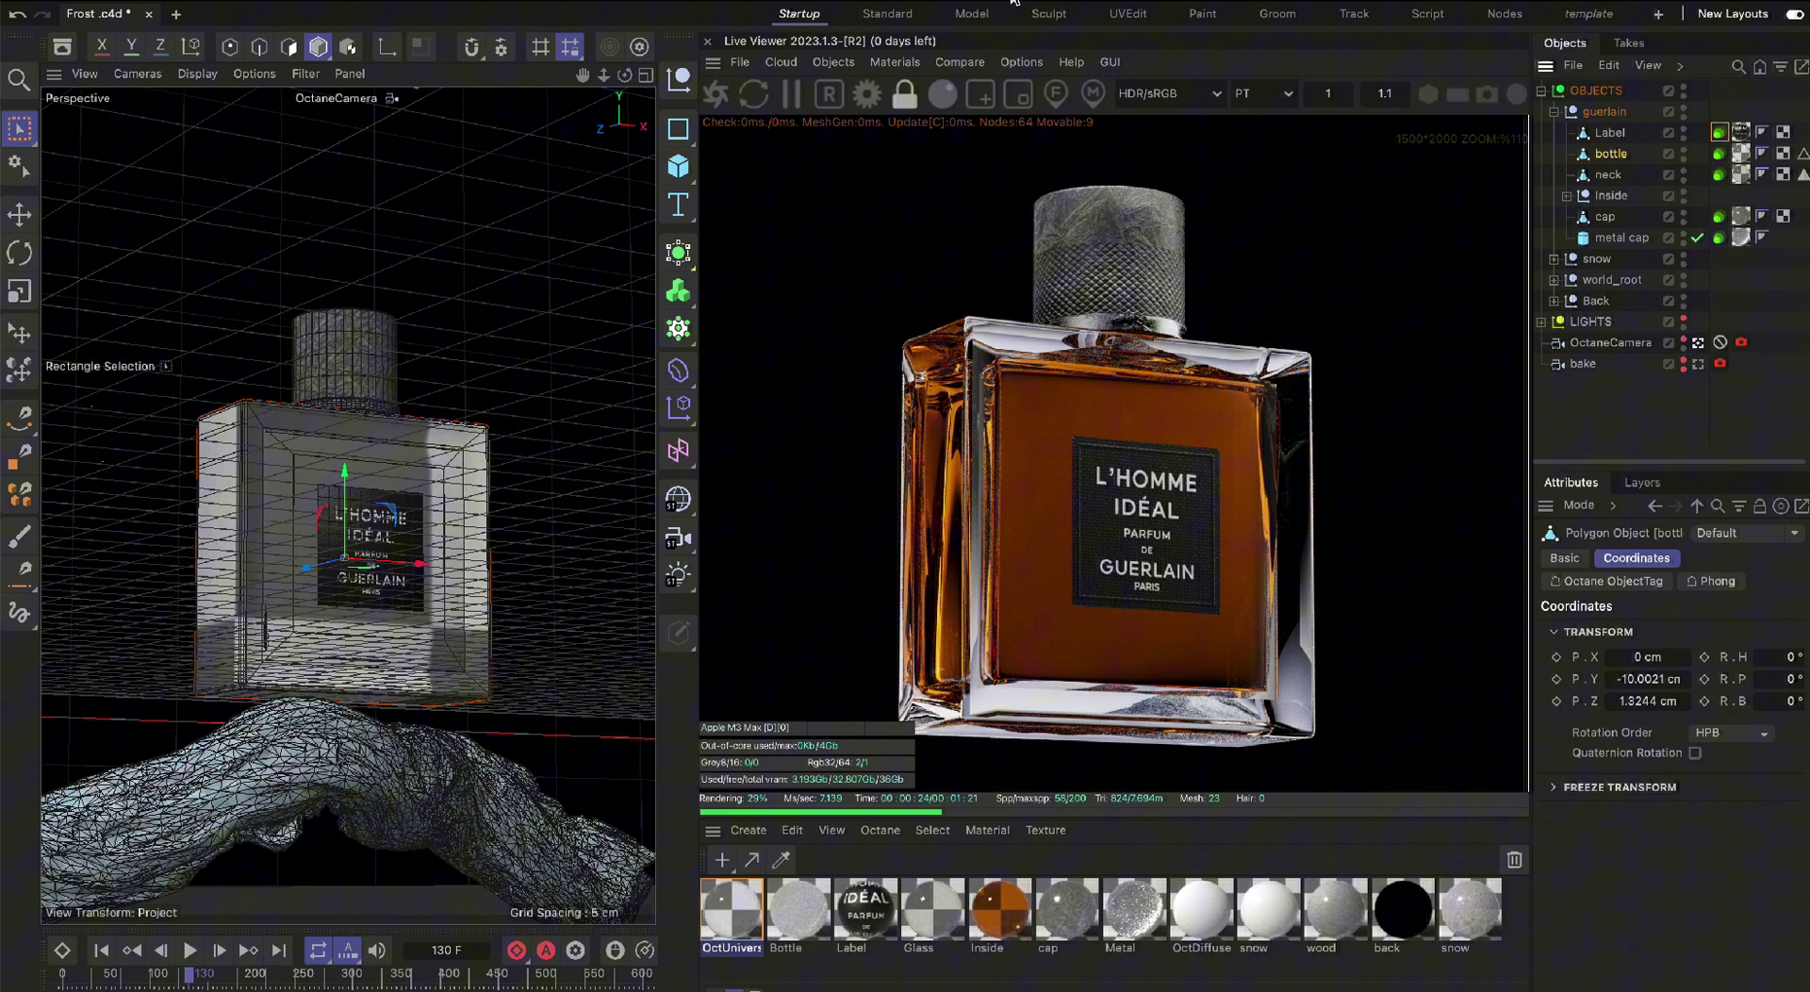
click(1127, 13)
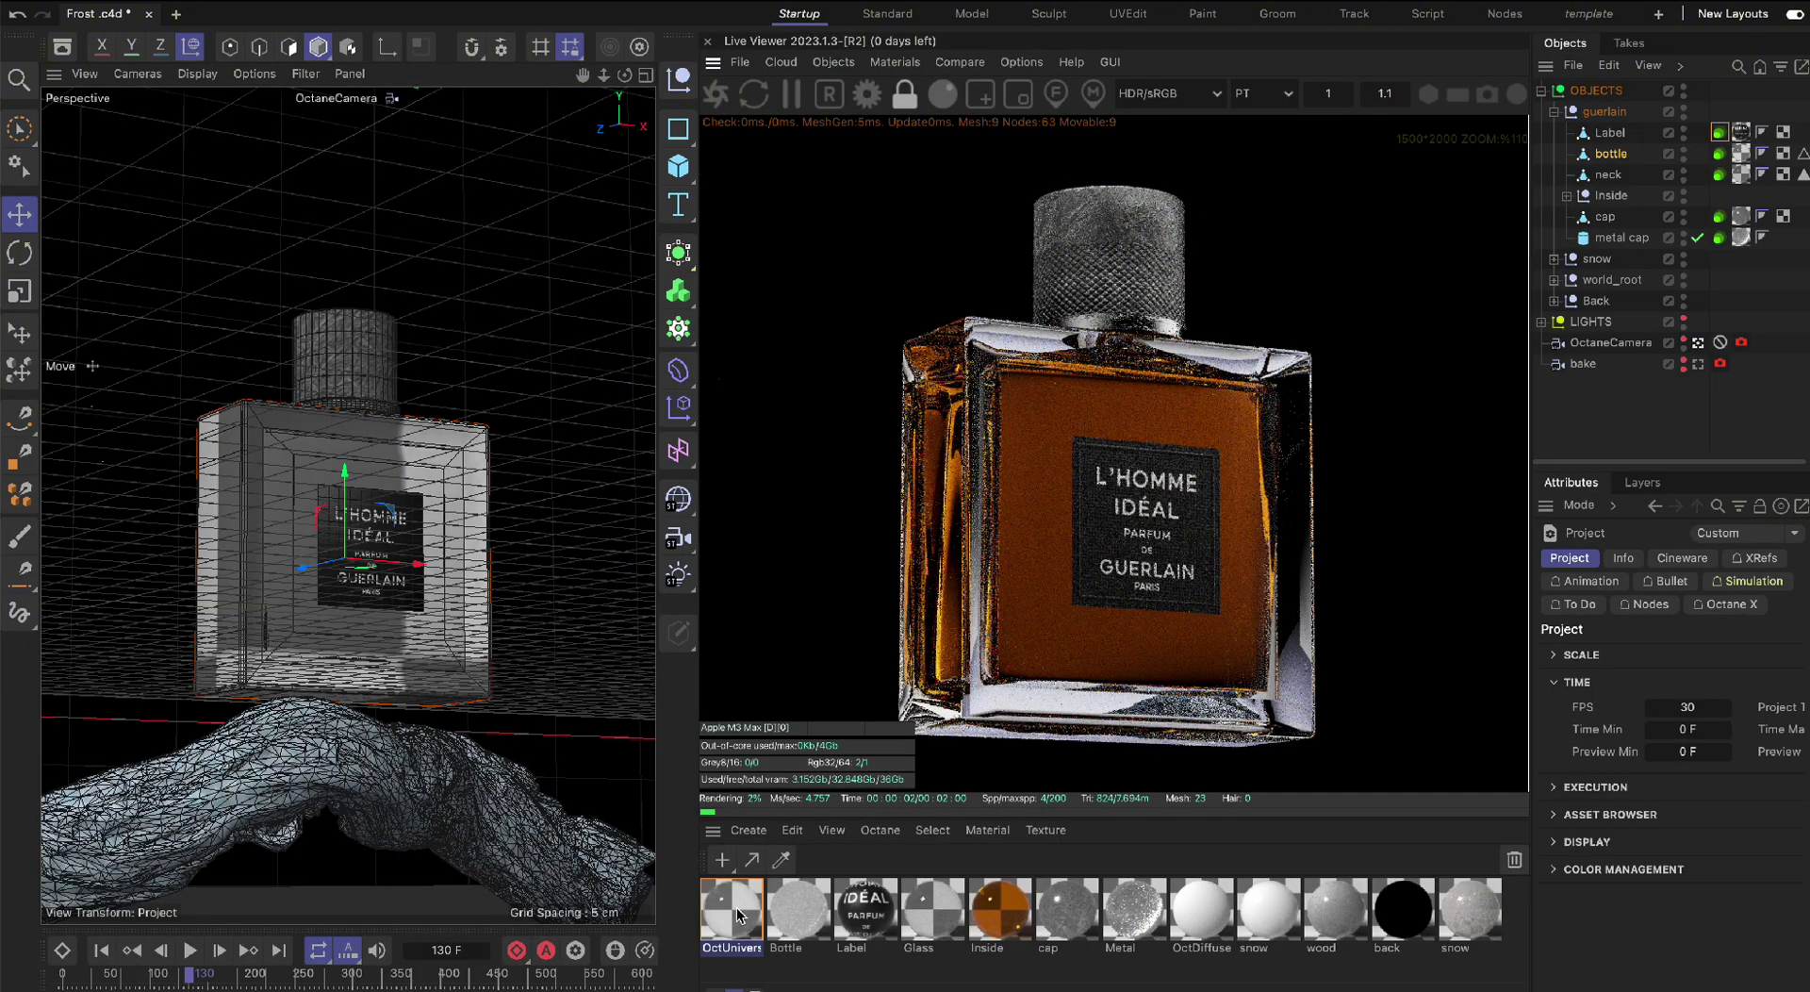
Open the OctUniversal1 material in the Octane Node Editor, enlarge the editor window and move the material node aside to make room
double_click(740, 910)
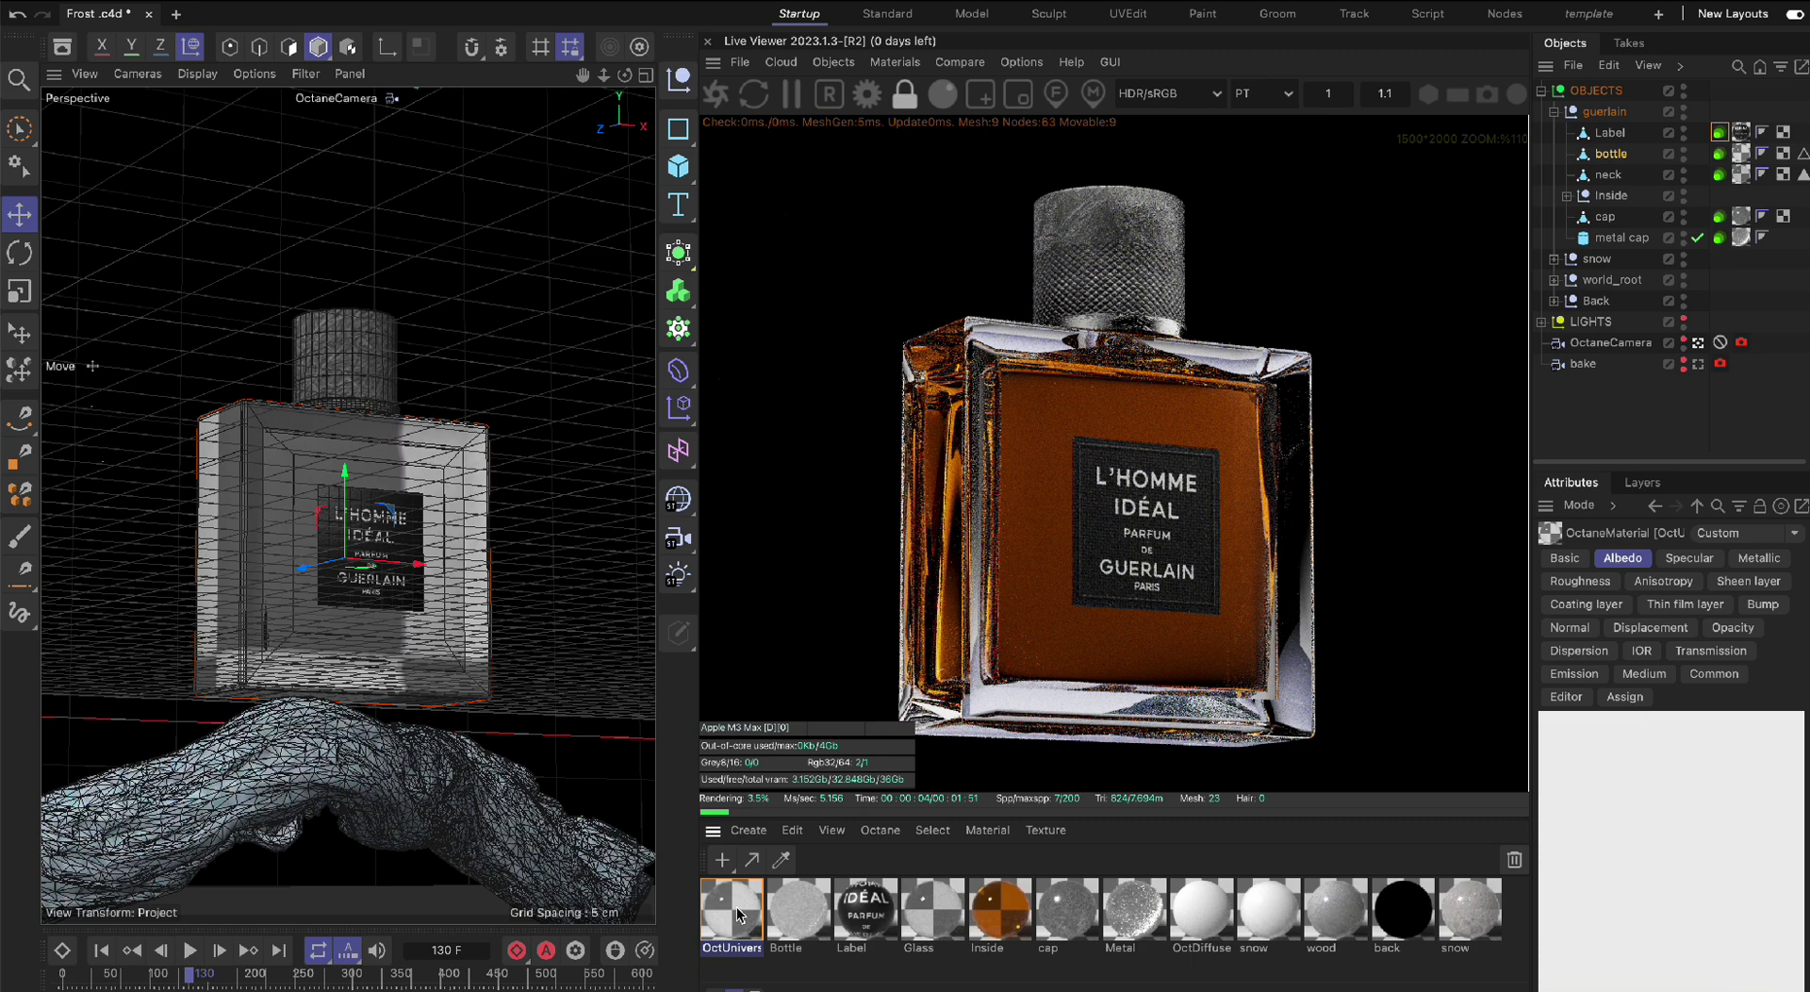
drag(952, 257, 351, 19)
click(190, 329)
drag(631, 364, 349, 92)
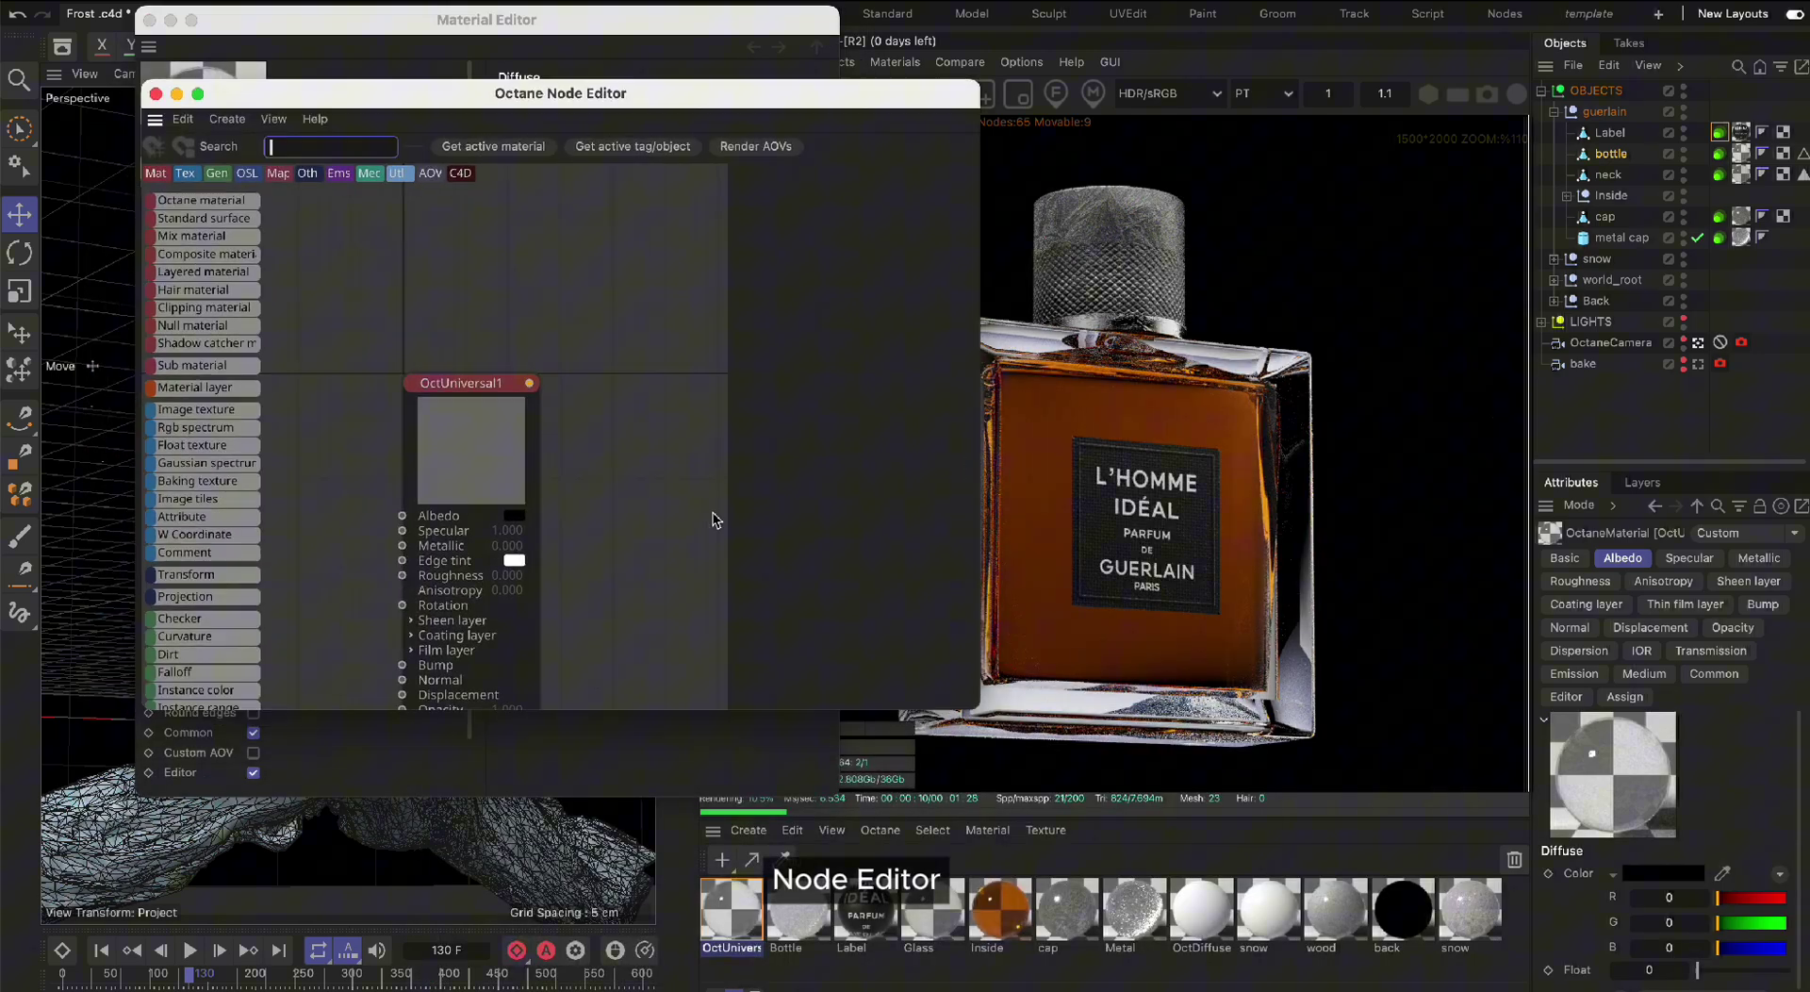
drag(829, 717, 829, 943)
drag(984, 784, 1044, 784)
drag(471, 386, 751, 317)
drag(603, 93, 483, 48)
Add an image texture node loaded with uh4sbhnc_4K_Roughness.jpg and connect it to the material's Roughness input
drag(76, 364, 198, 386)
double_click(200, 392)
click(1215, 215)
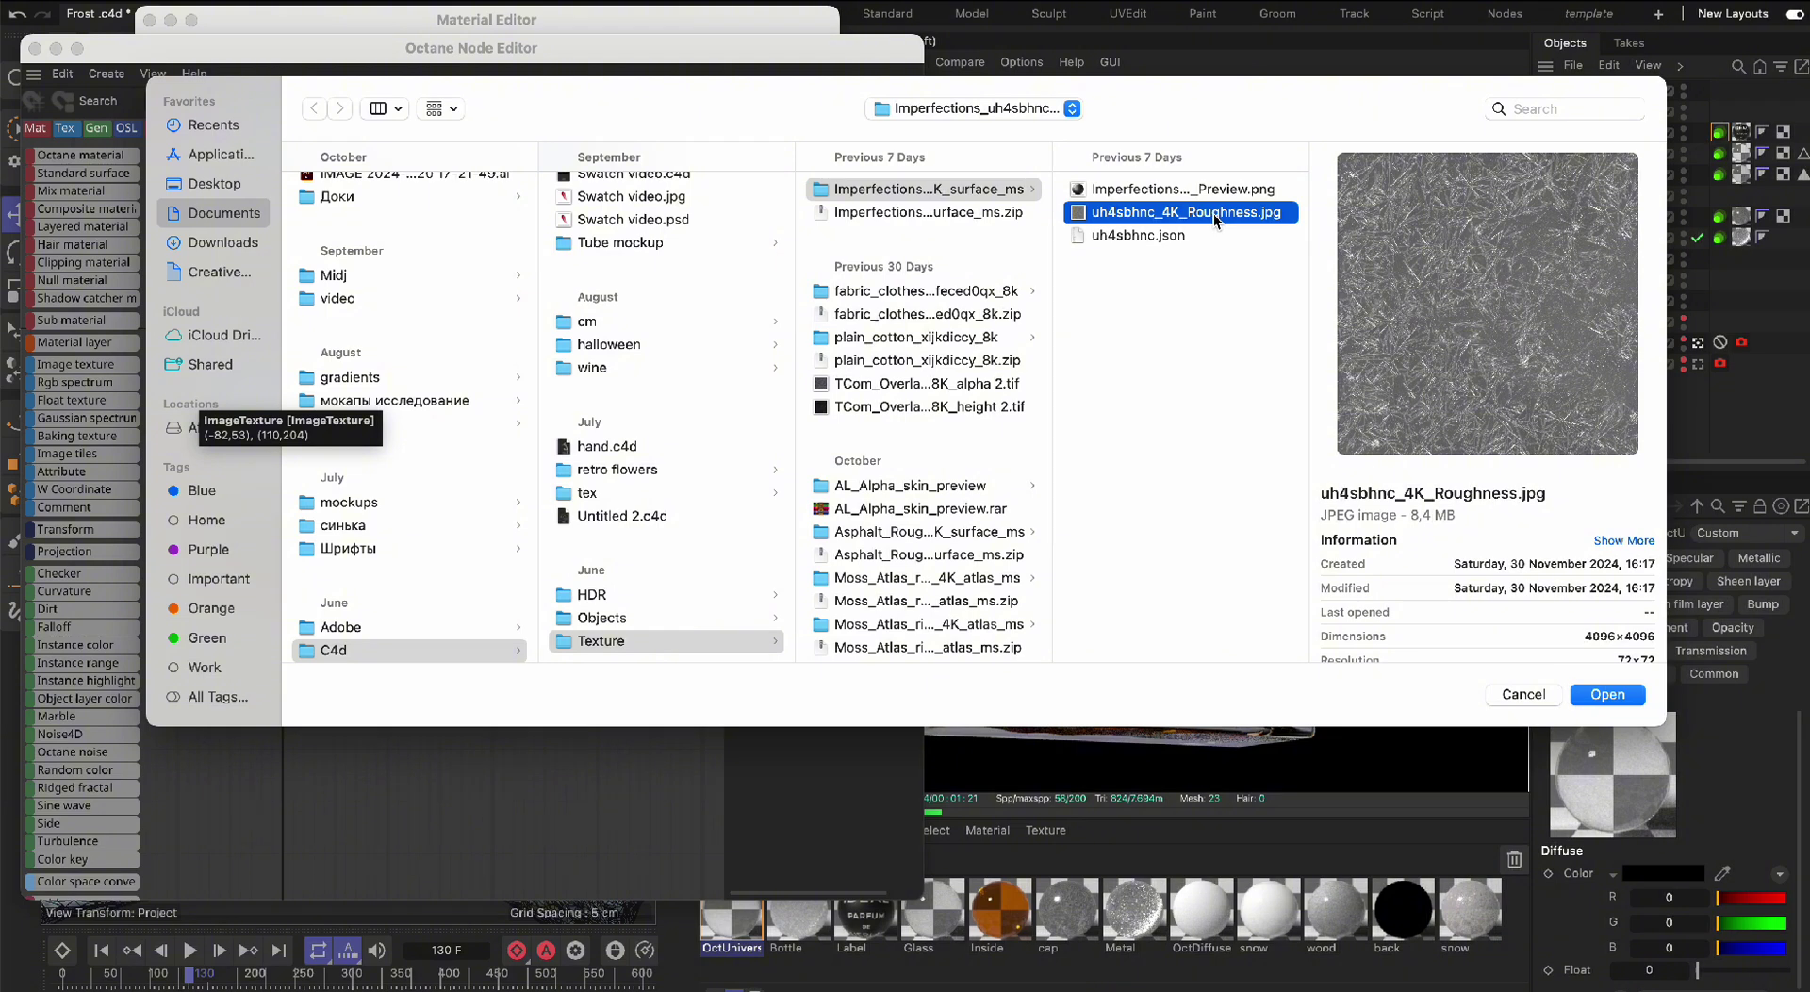
double_click(1215, 215)
drag(452, 48, 414, 44)
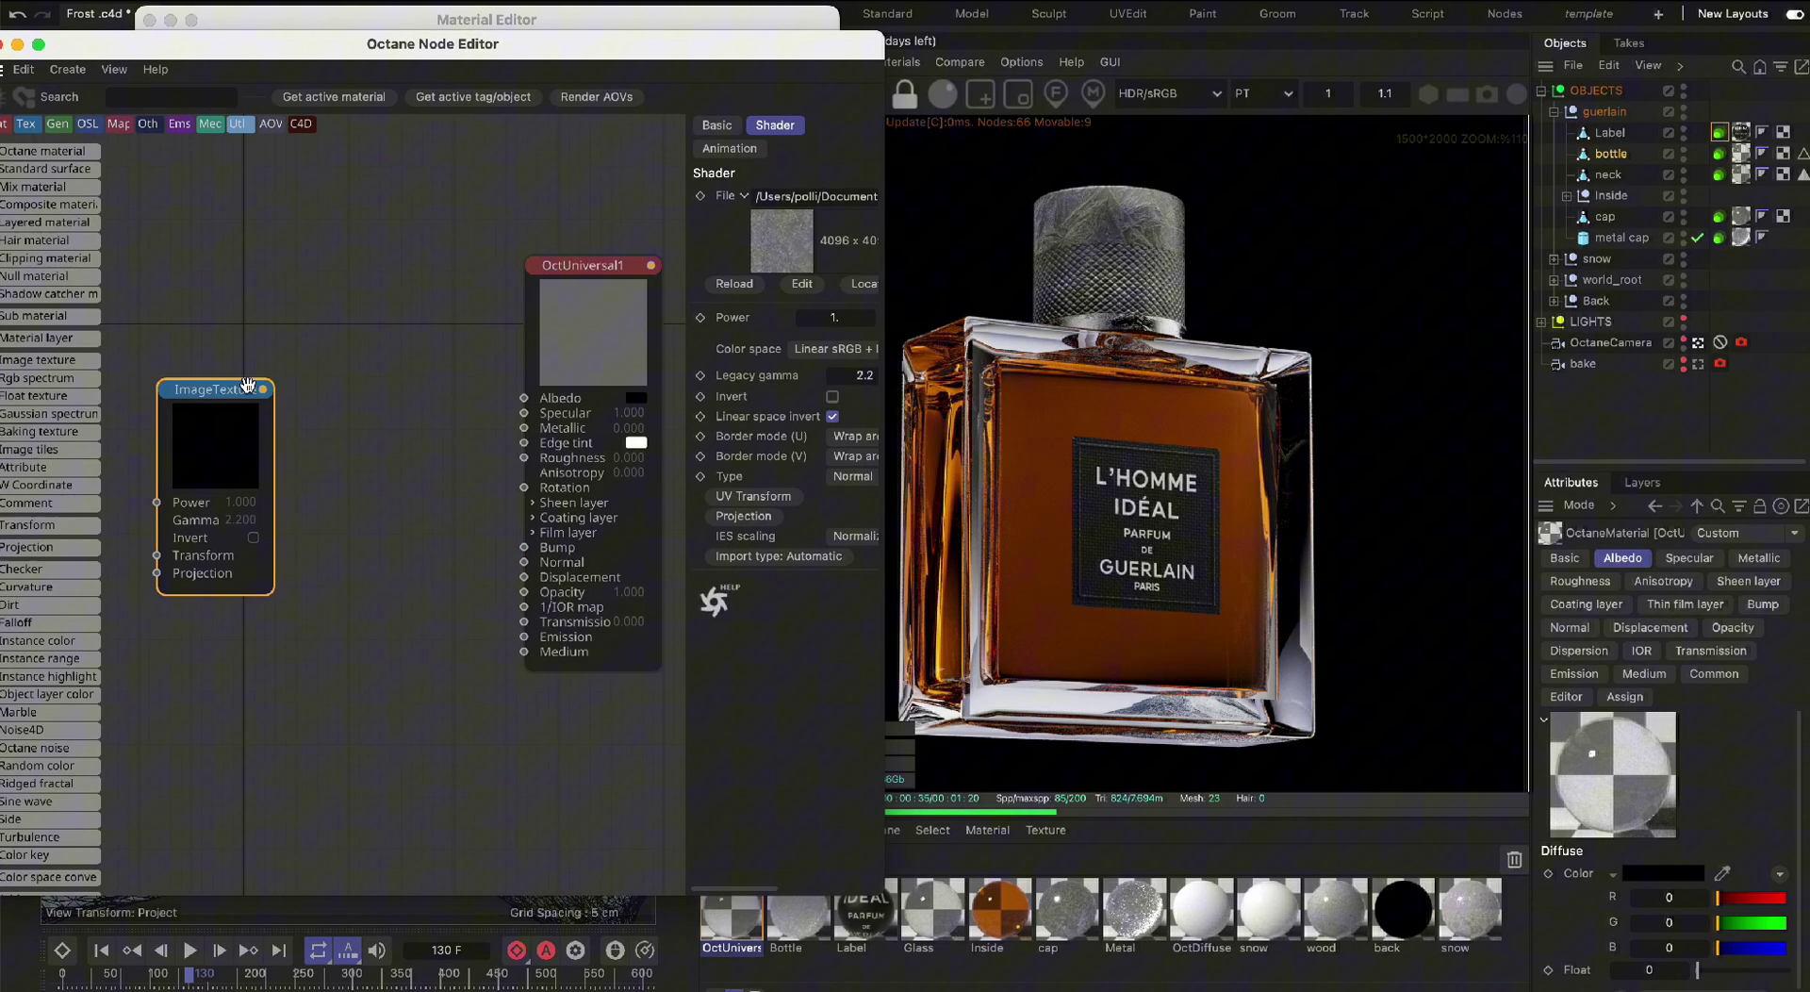
drag(264, 390, 524, 461)
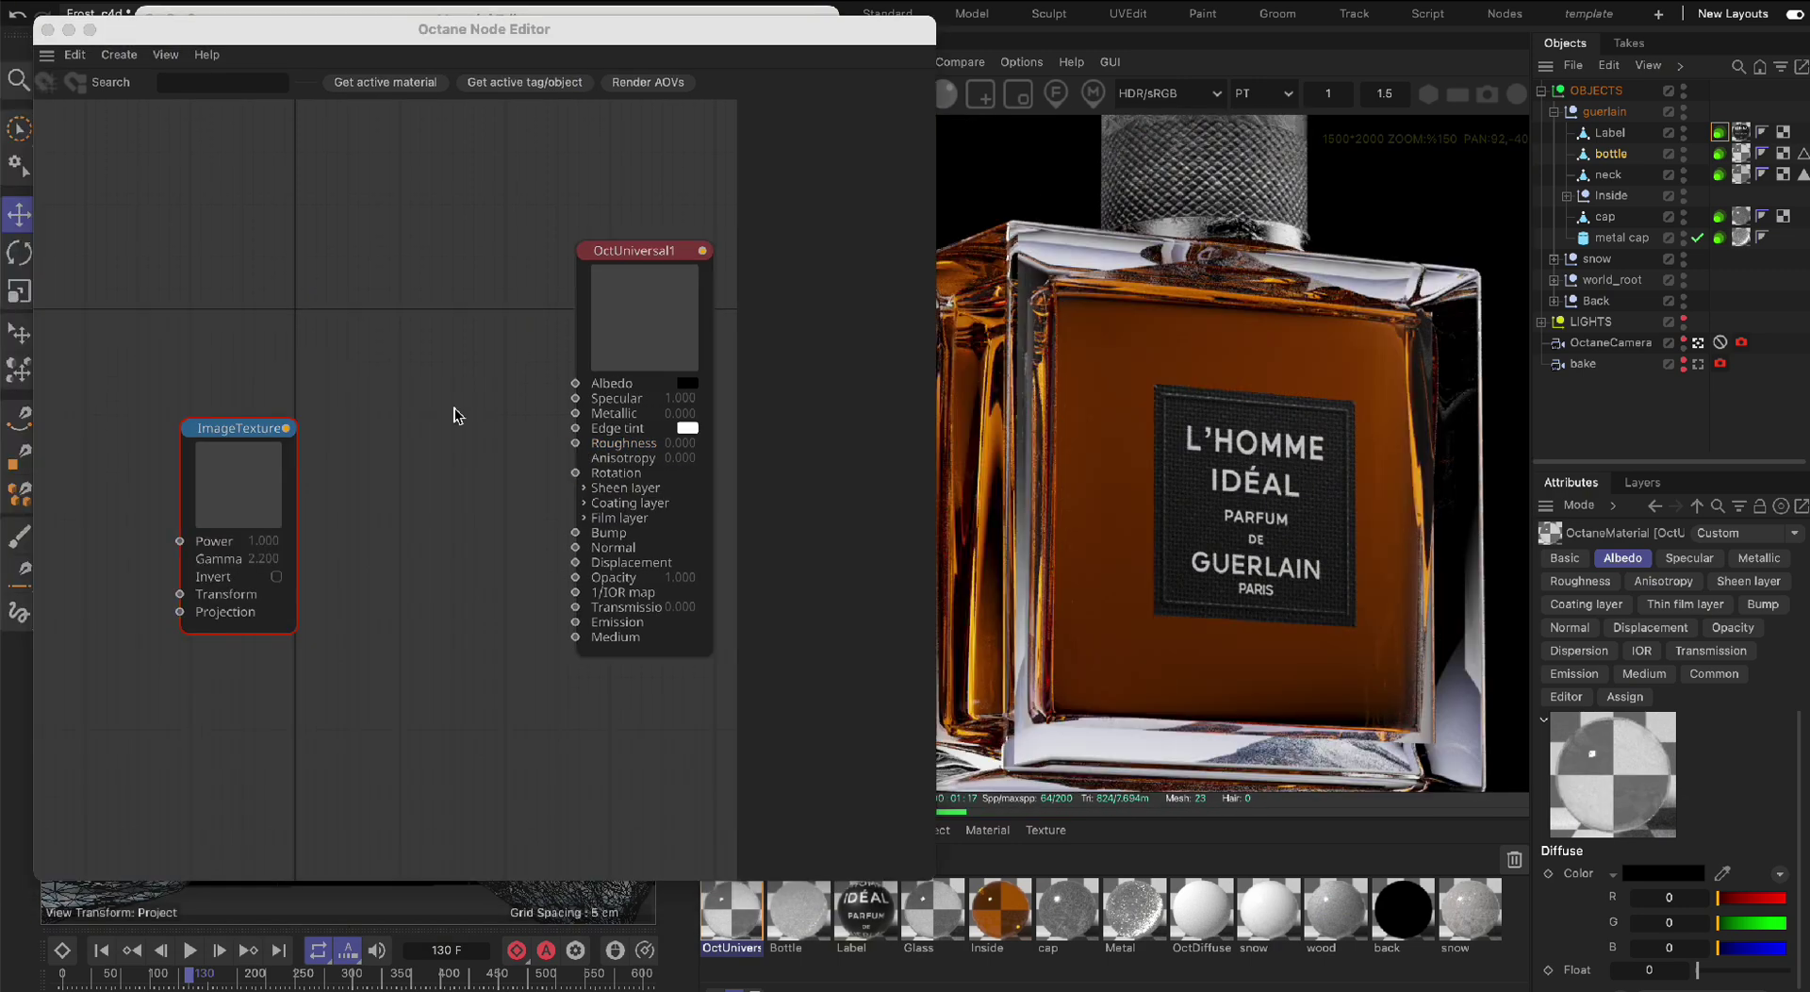
Add a Curvature node above the image texture node
click(198, 82)
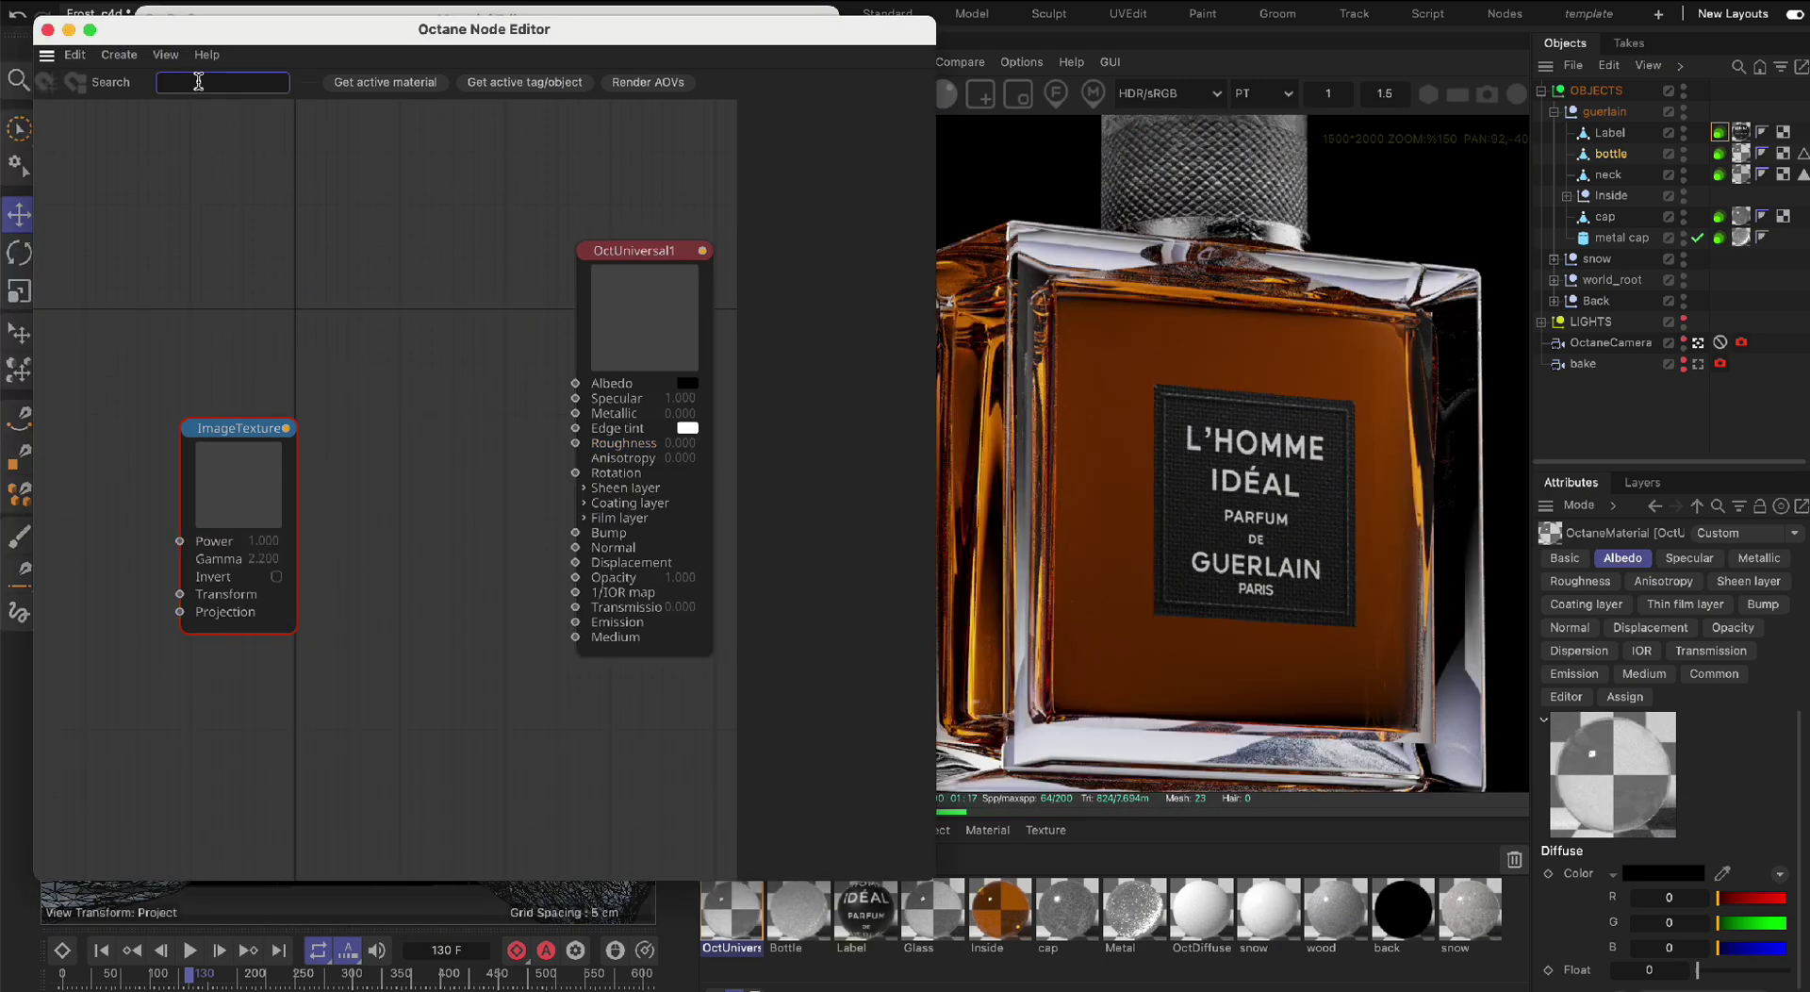
text(curva)
mouse_move(69, 141)
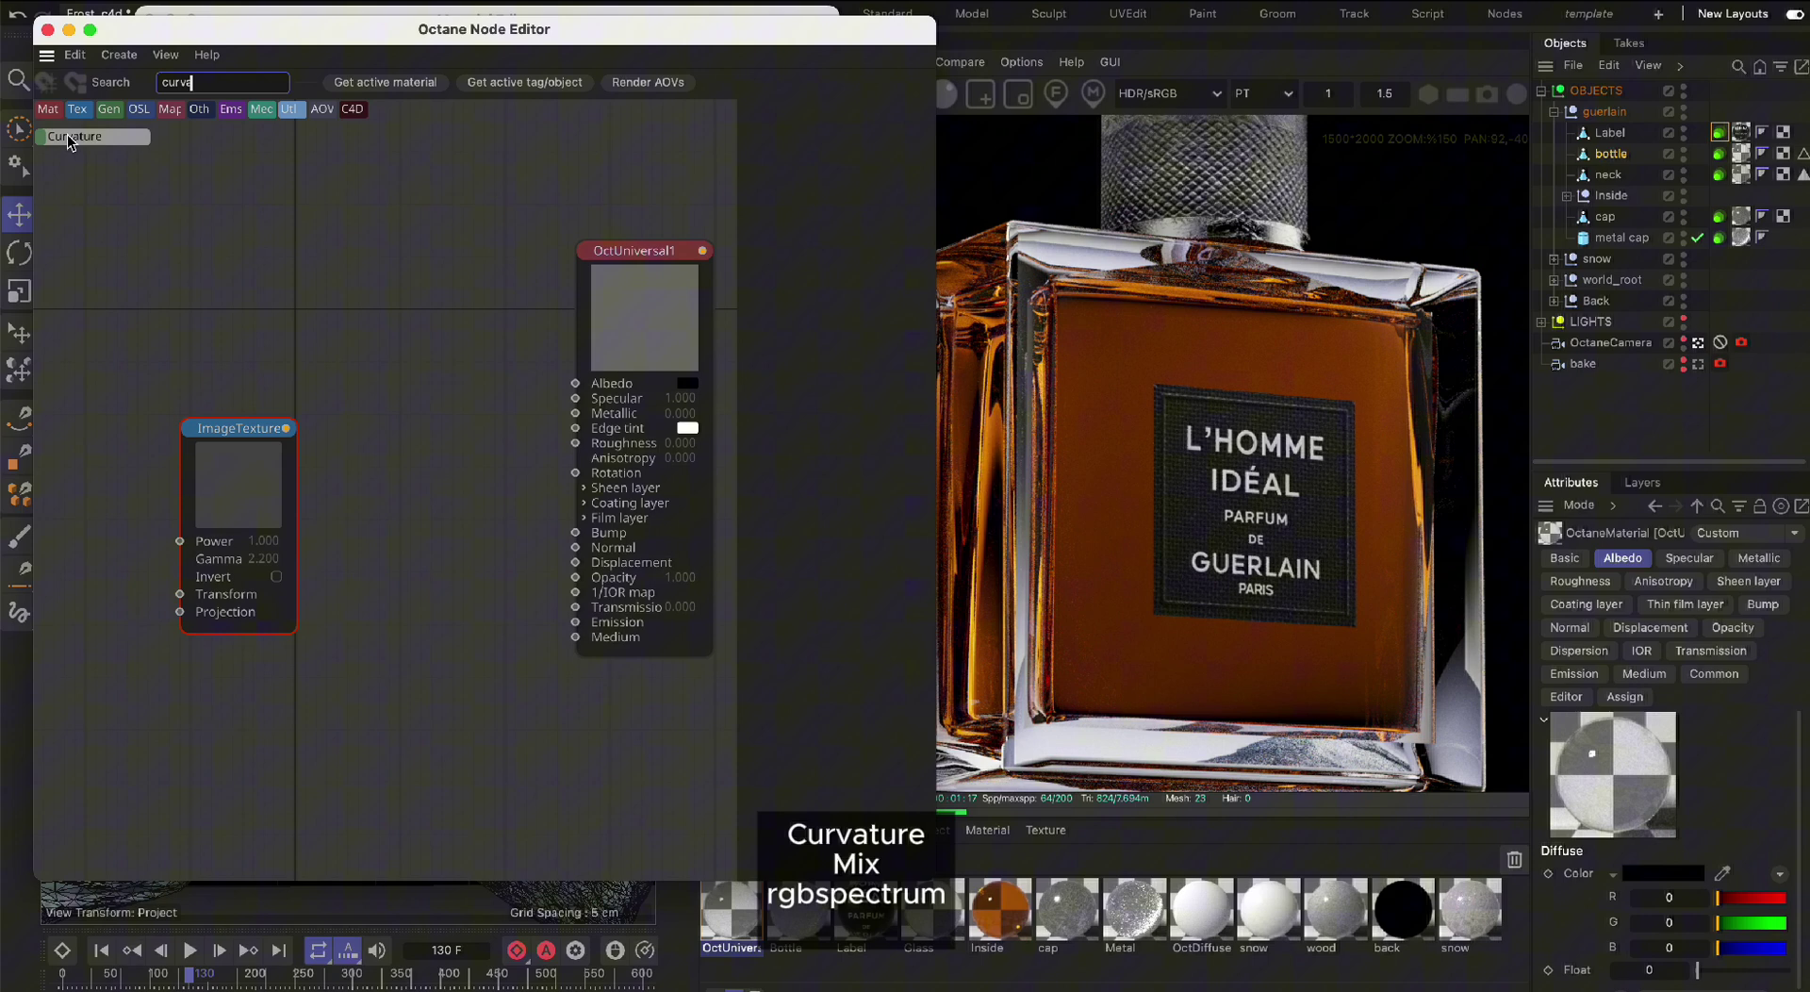
drag(69, 141, 231, 281)
click(513, 663)
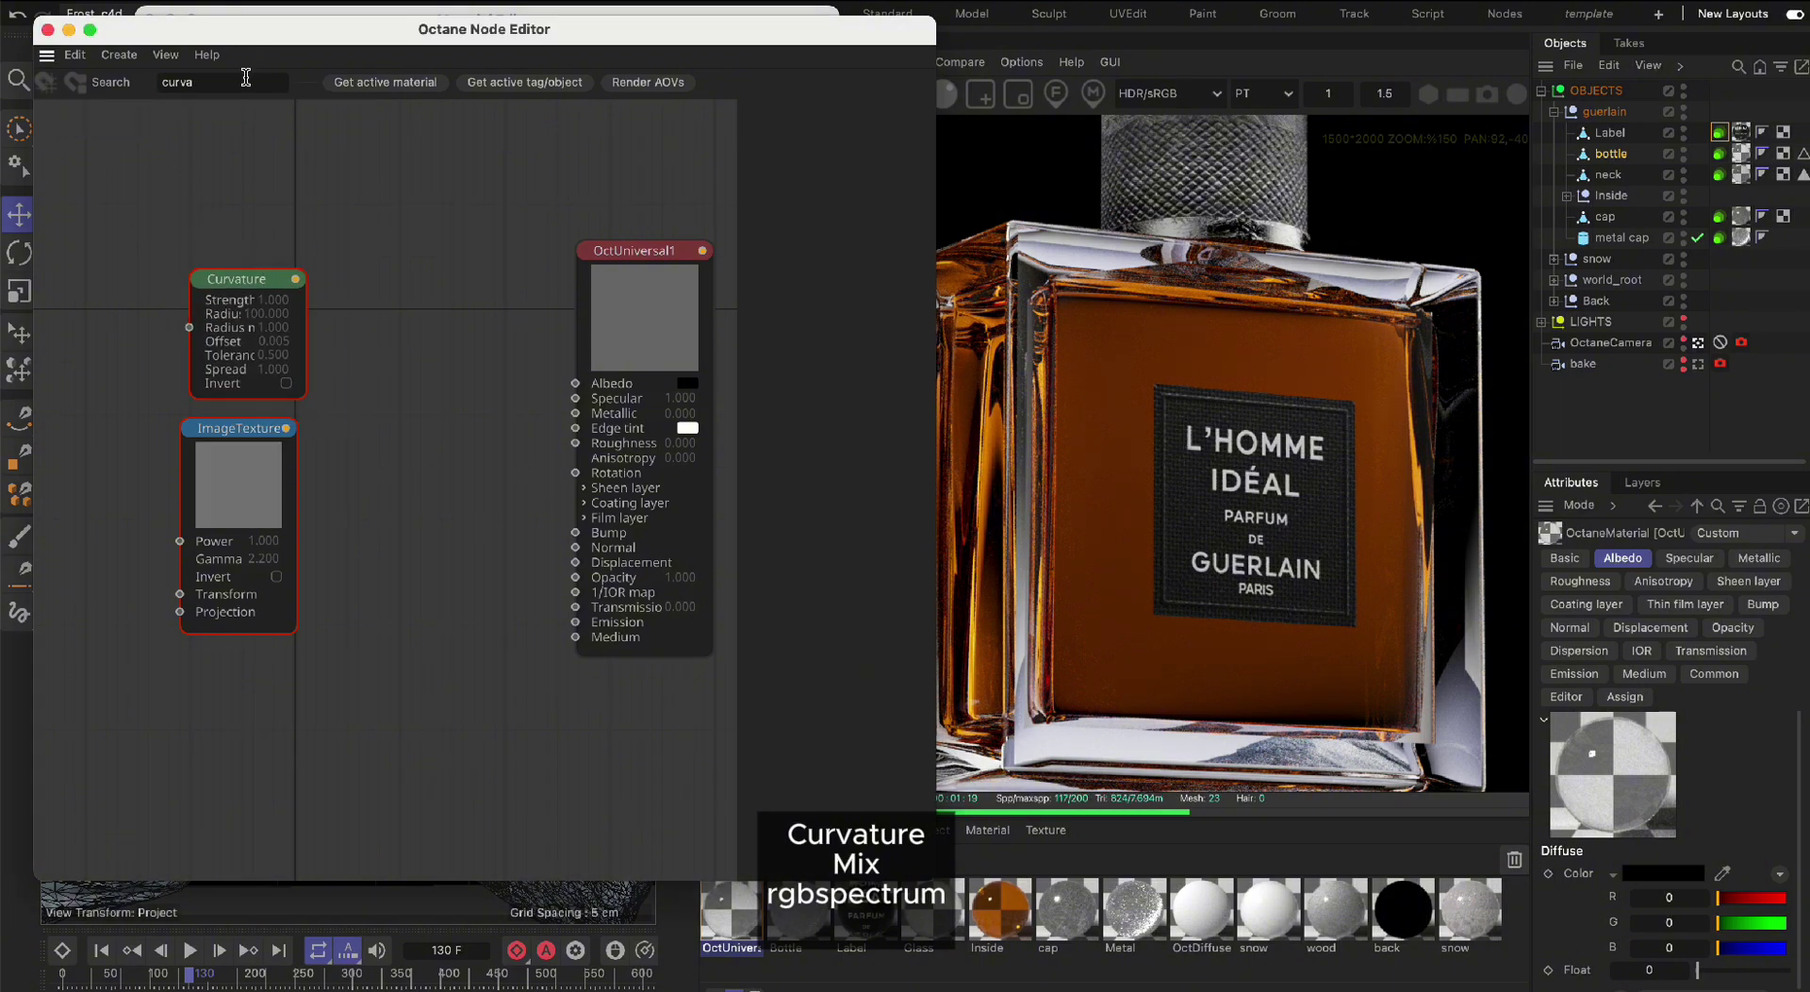
Add a Mix texture node between the texture nodes and the material, and move the Curvature node higher
drag(246, 81, 146, 83)
text(mix)
drag(89, 178, 89, 177)
click(91, 179)
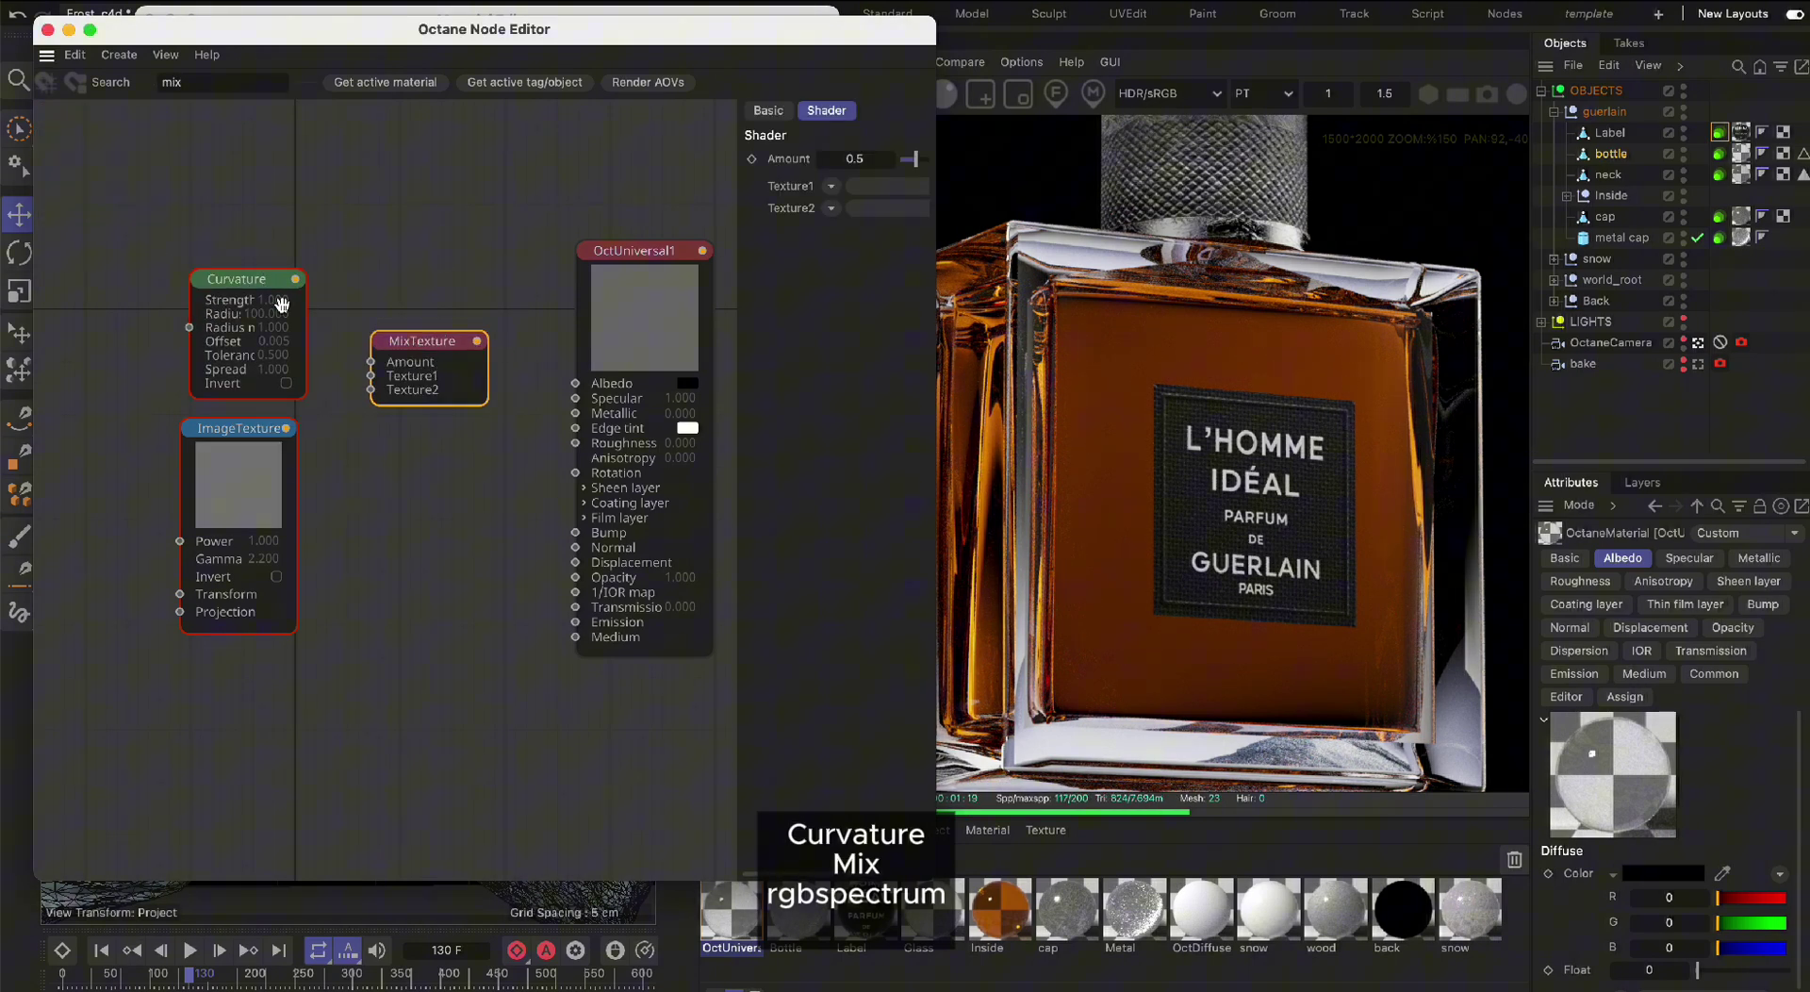
drag(252, 282, 237, 215)
Add an RGB spectrum node between the Curvature and image texture nodes
click(142, 84)
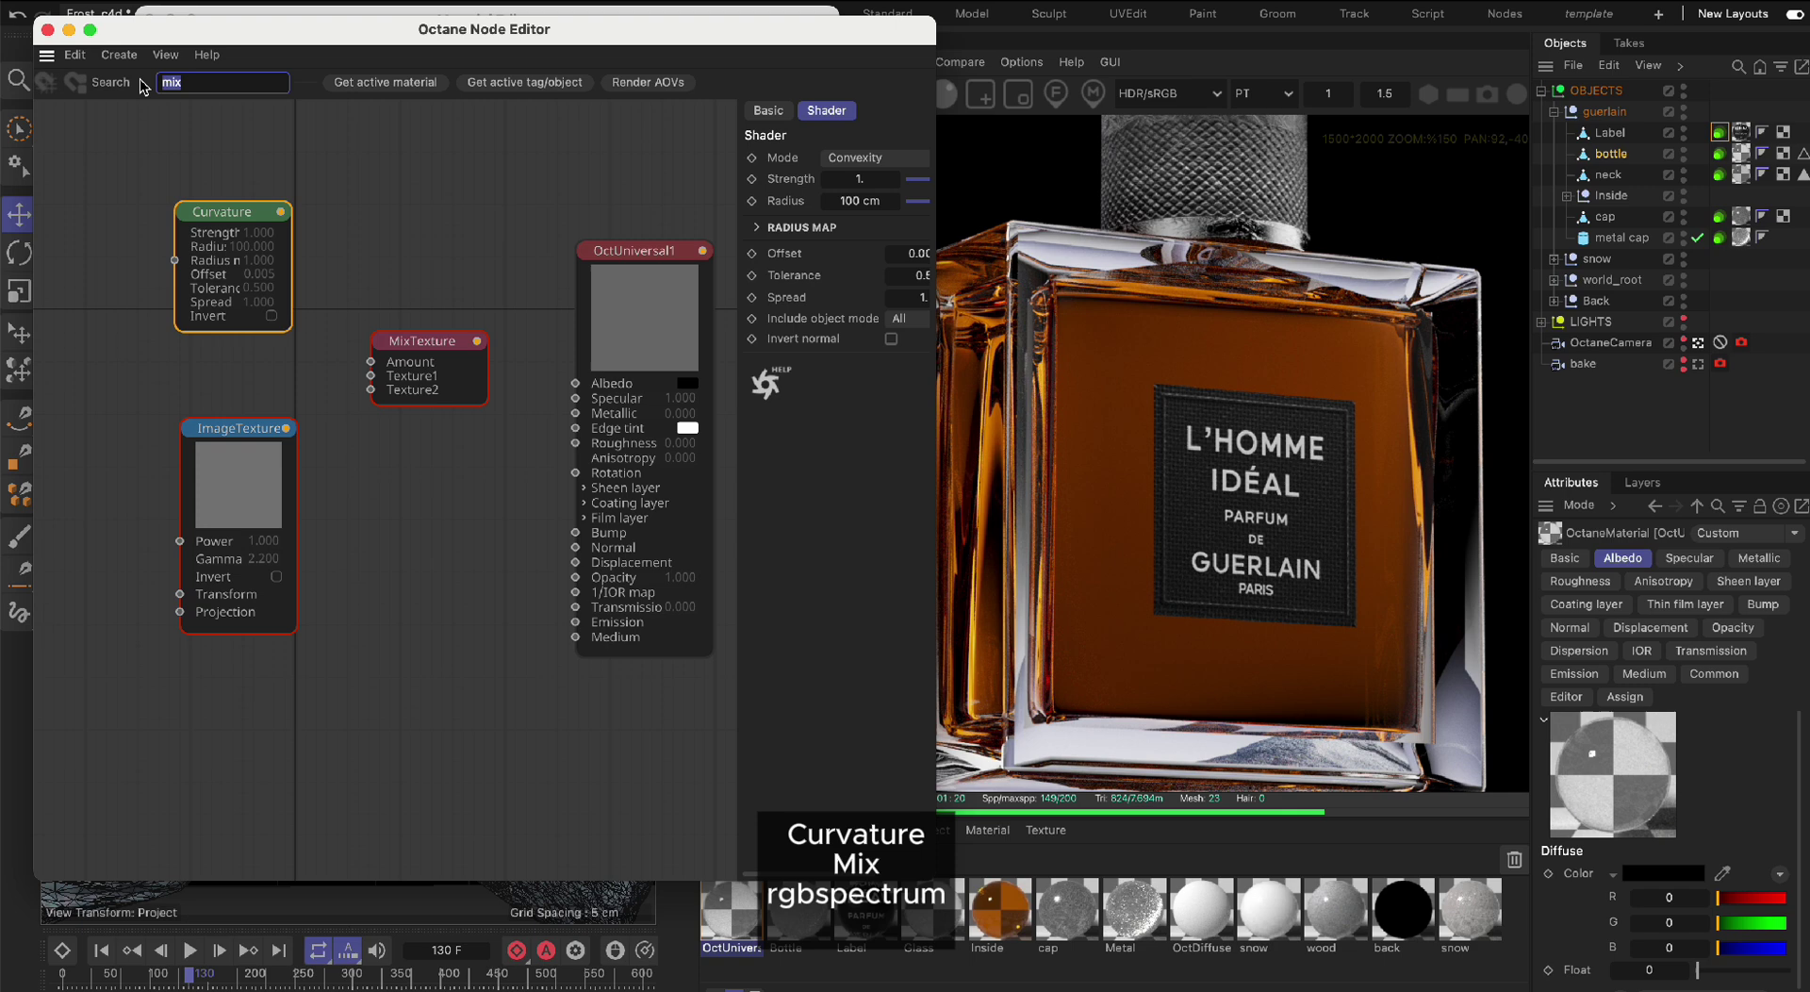
text(g)
key(BackSpace)
text(rgb)
drag(104, 136, 184, 361)
Connect the image texture to the mix node's Texture2, the RGB spectrum to Texture1 and the Curvature to Amount
drag(264, 428, 377, 400)
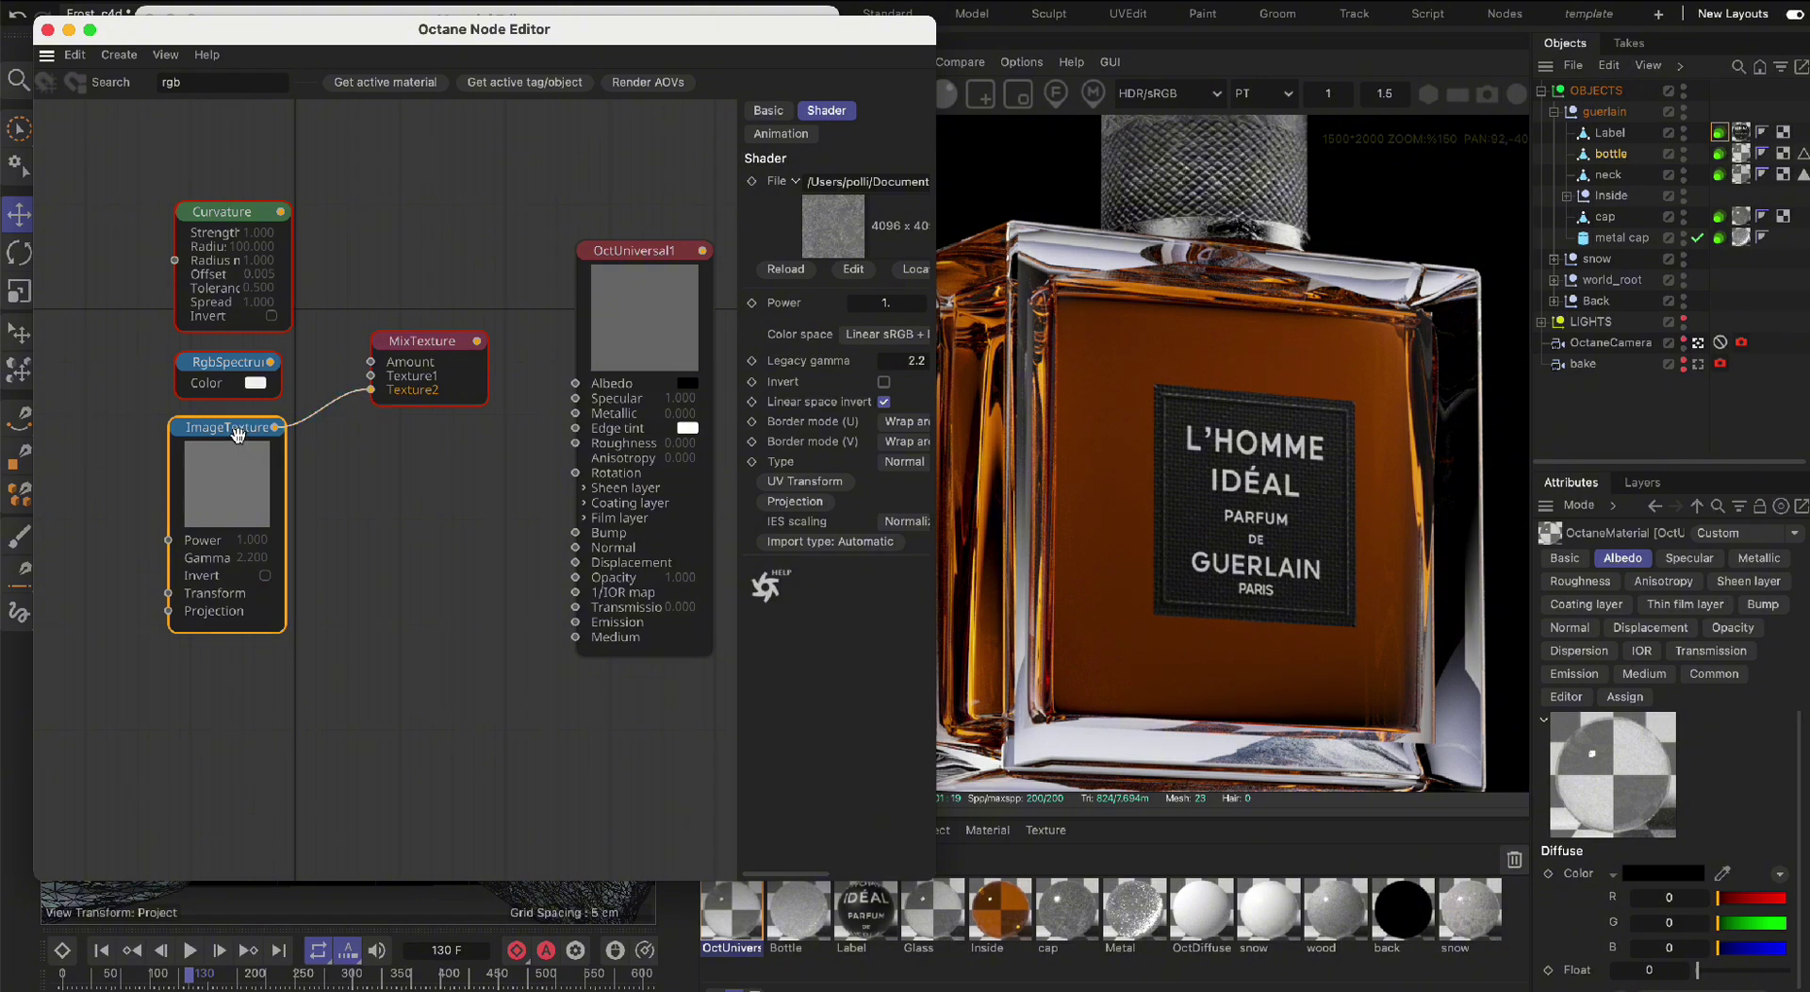
drag(273, 366, 372, 376)
drag(282, 217, 373, 364)
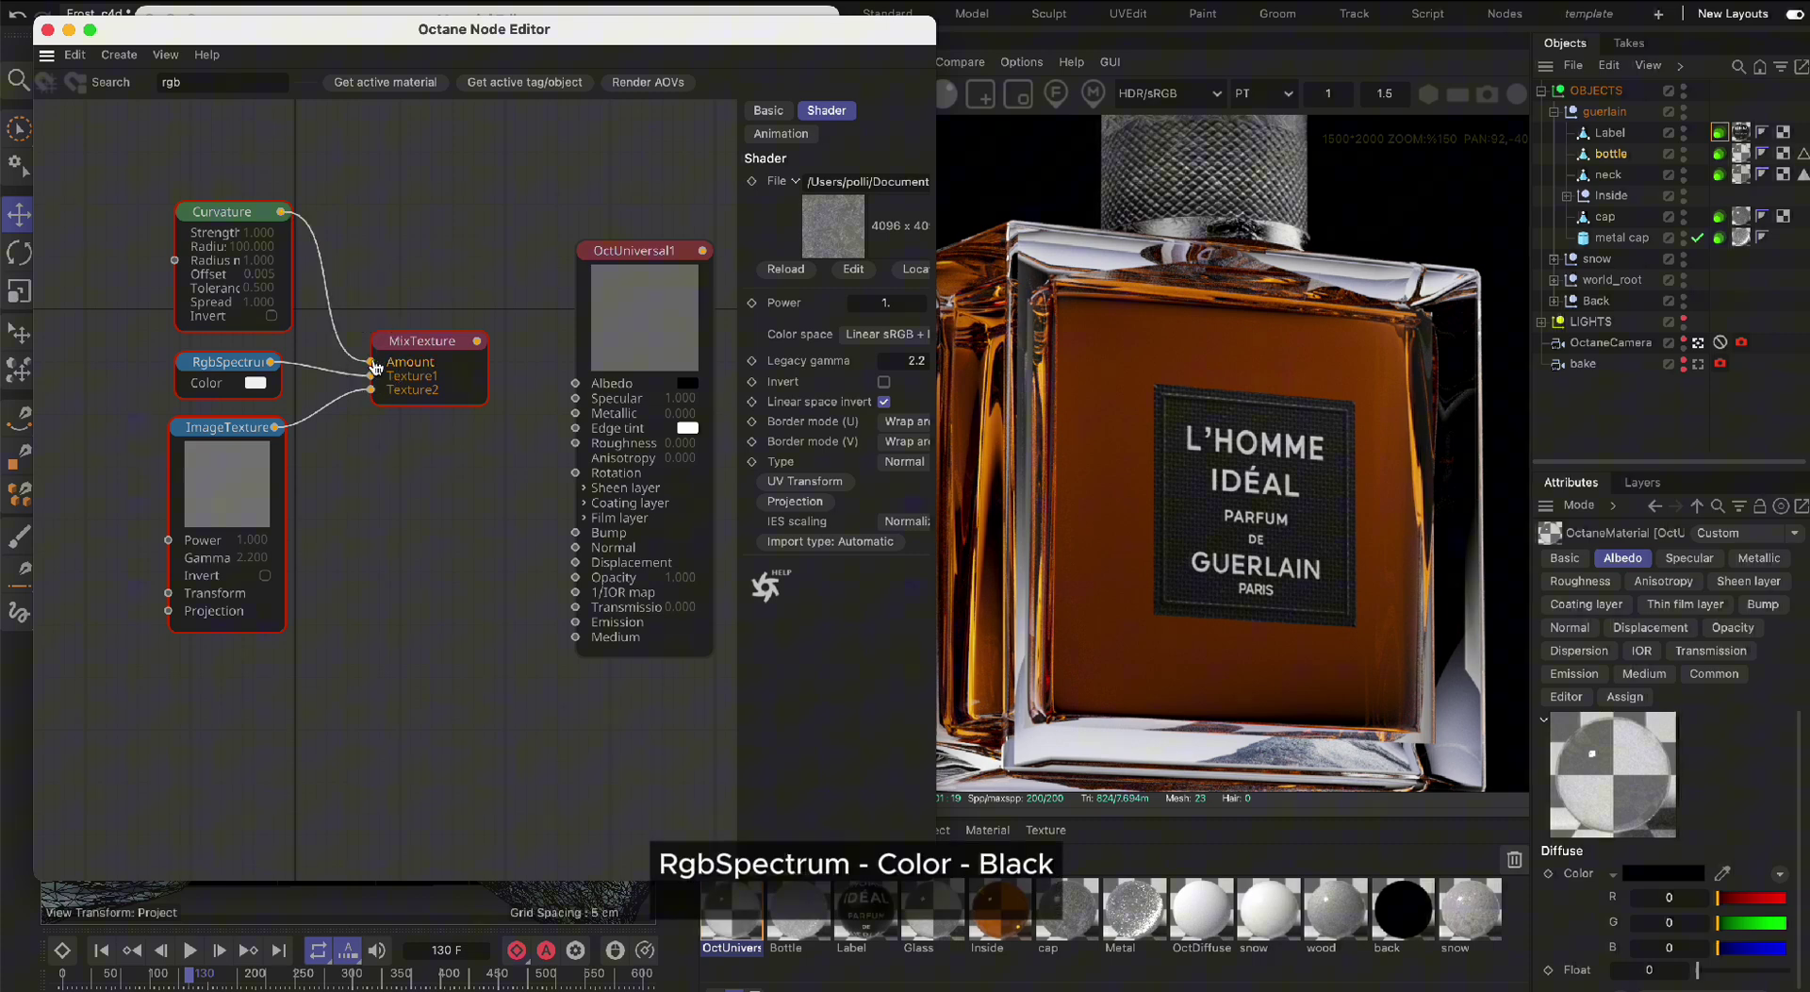
Set the RGB spectrum color to black and connect the mix texture to the material's Bump input
click(227, 363)
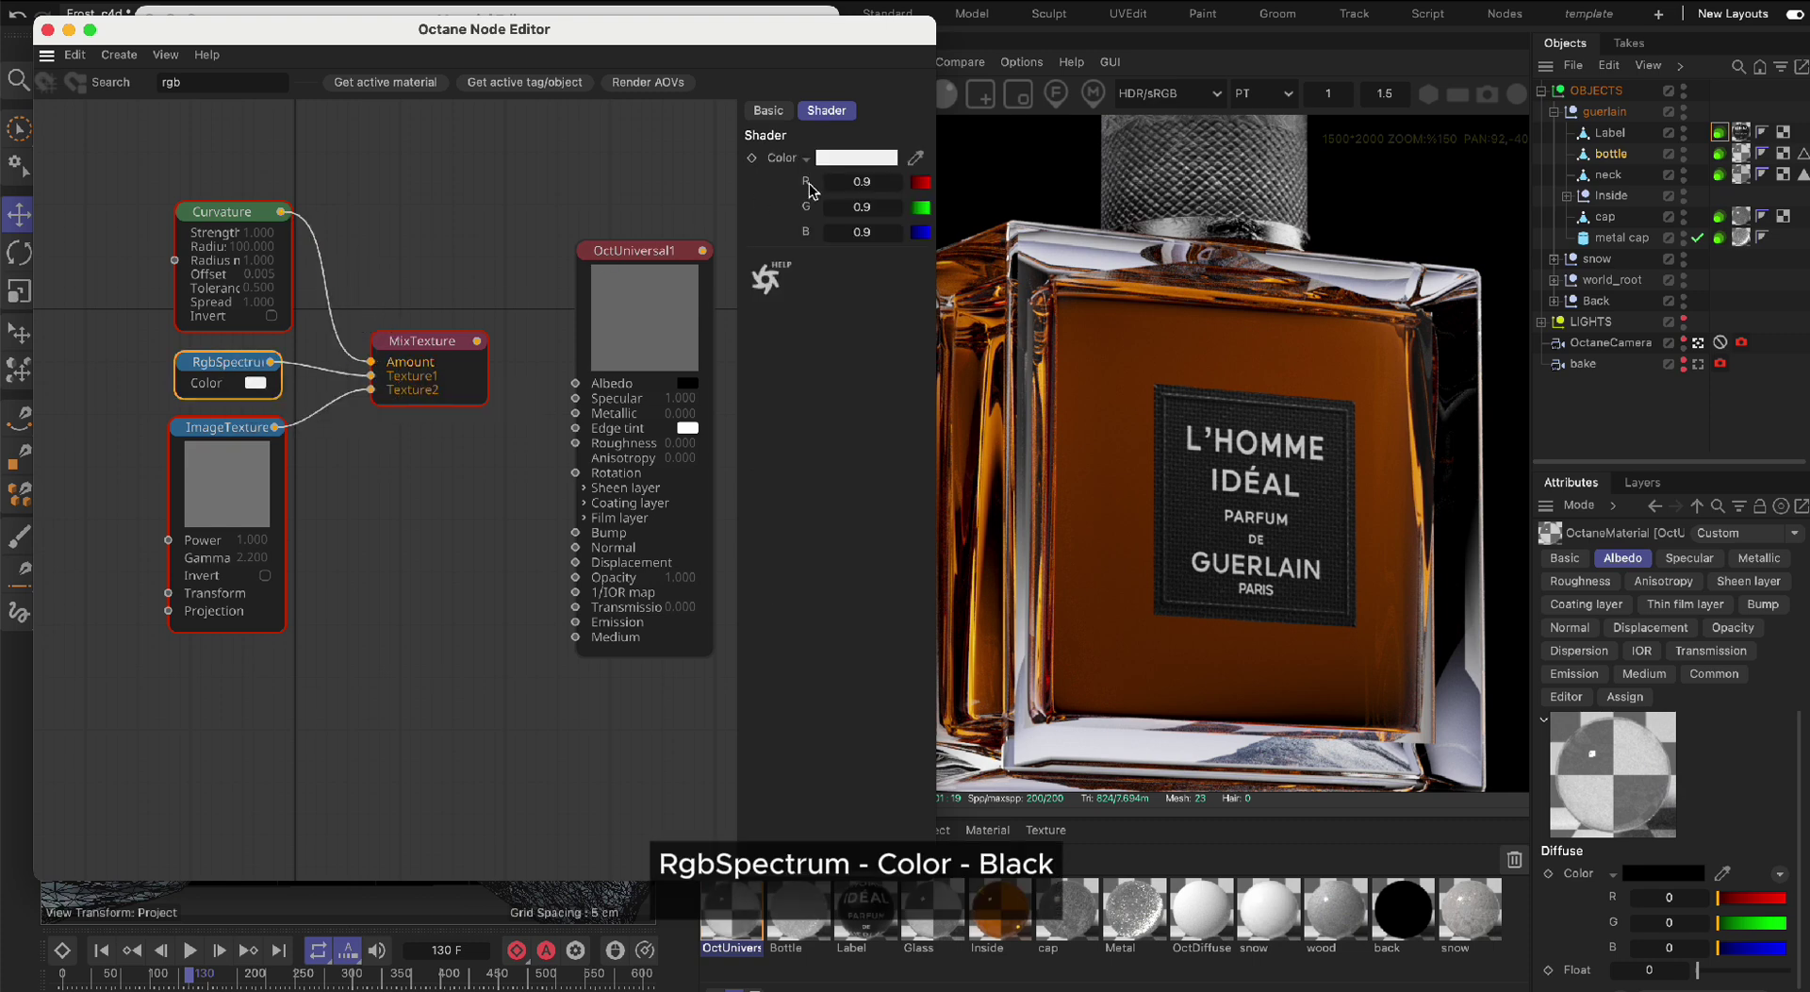
click(856, 167)
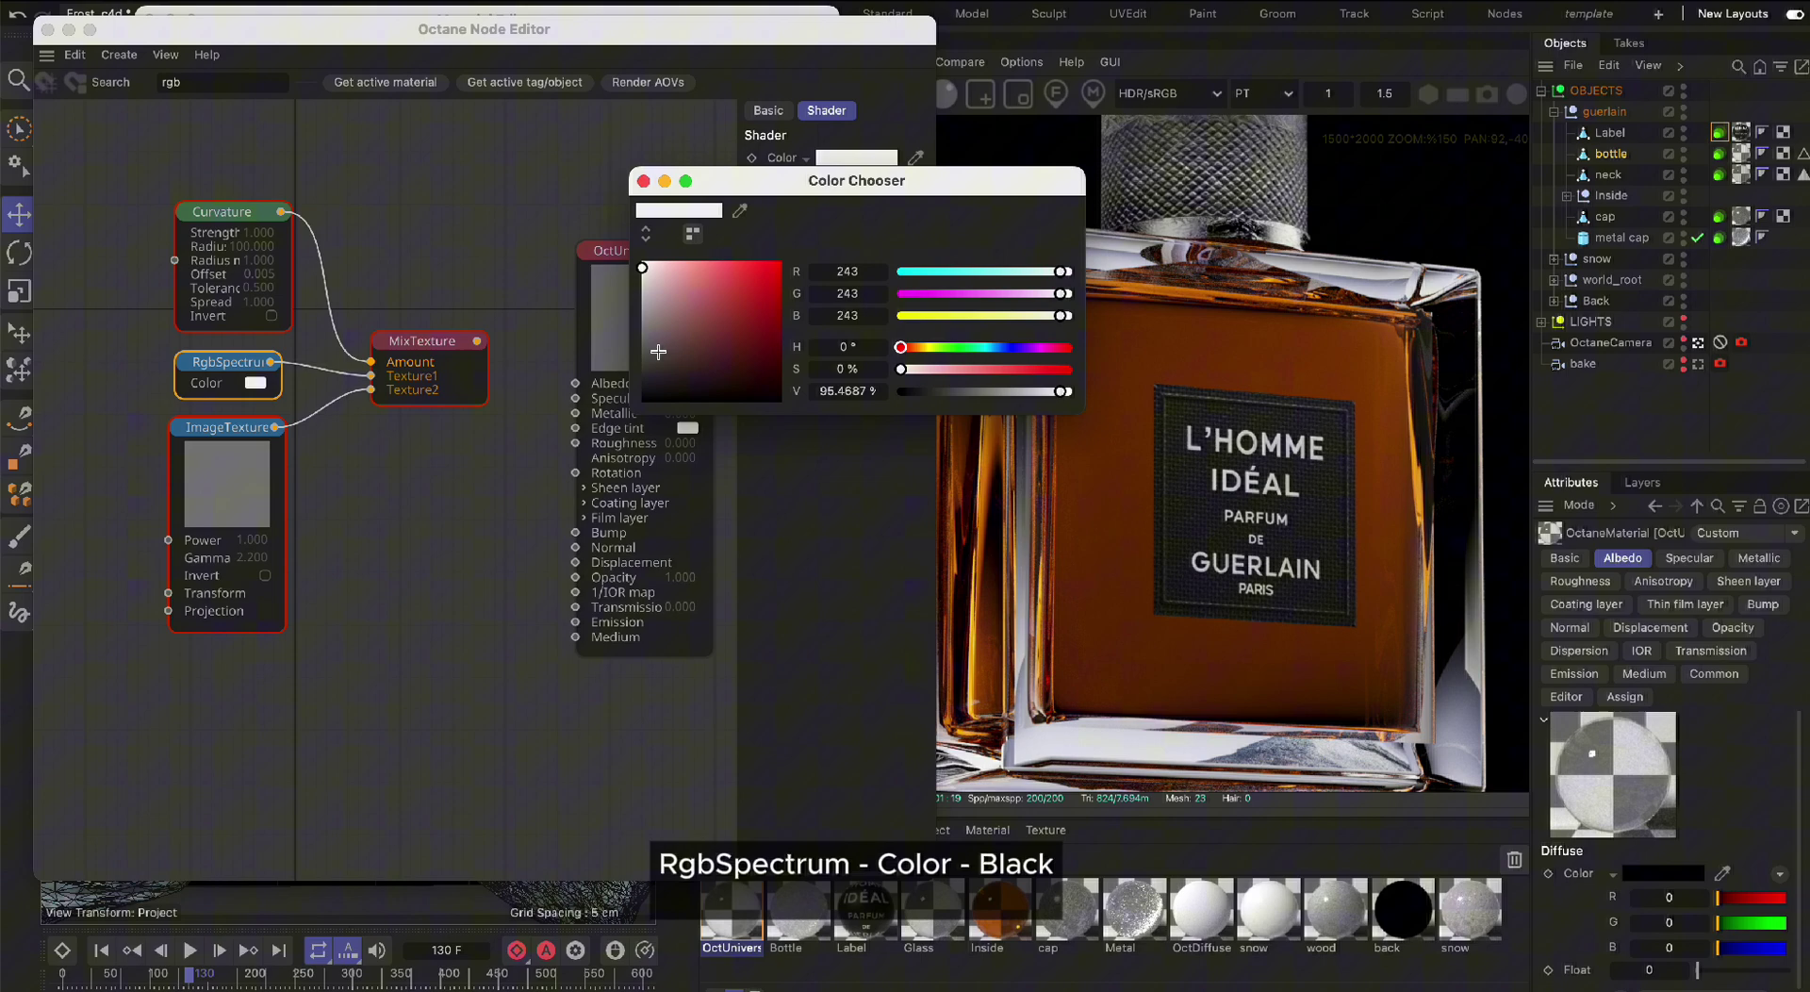
drag(659, 348, 641, 394)
click(480, 343)
drag(480, 350, 577, 534)
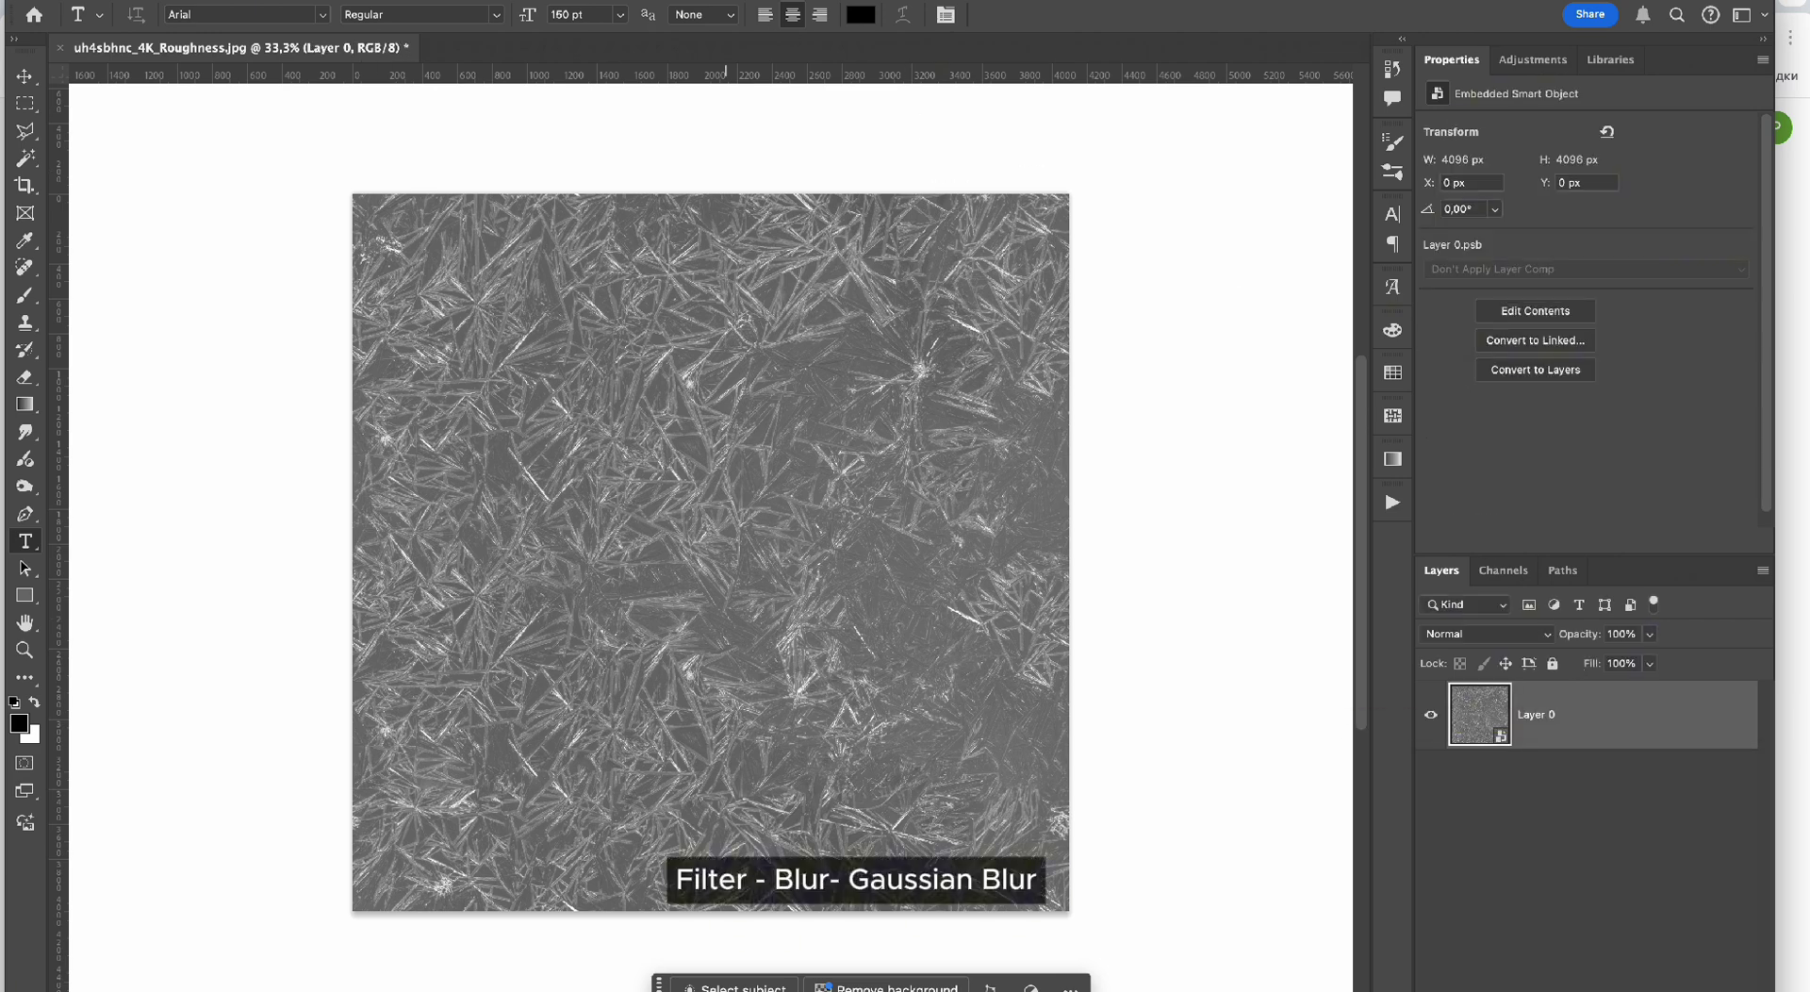
Switch to Photoshop and apply a Gaussian Blur with a 1.0 pixel radius to the frost roughness image
click(524, 0)
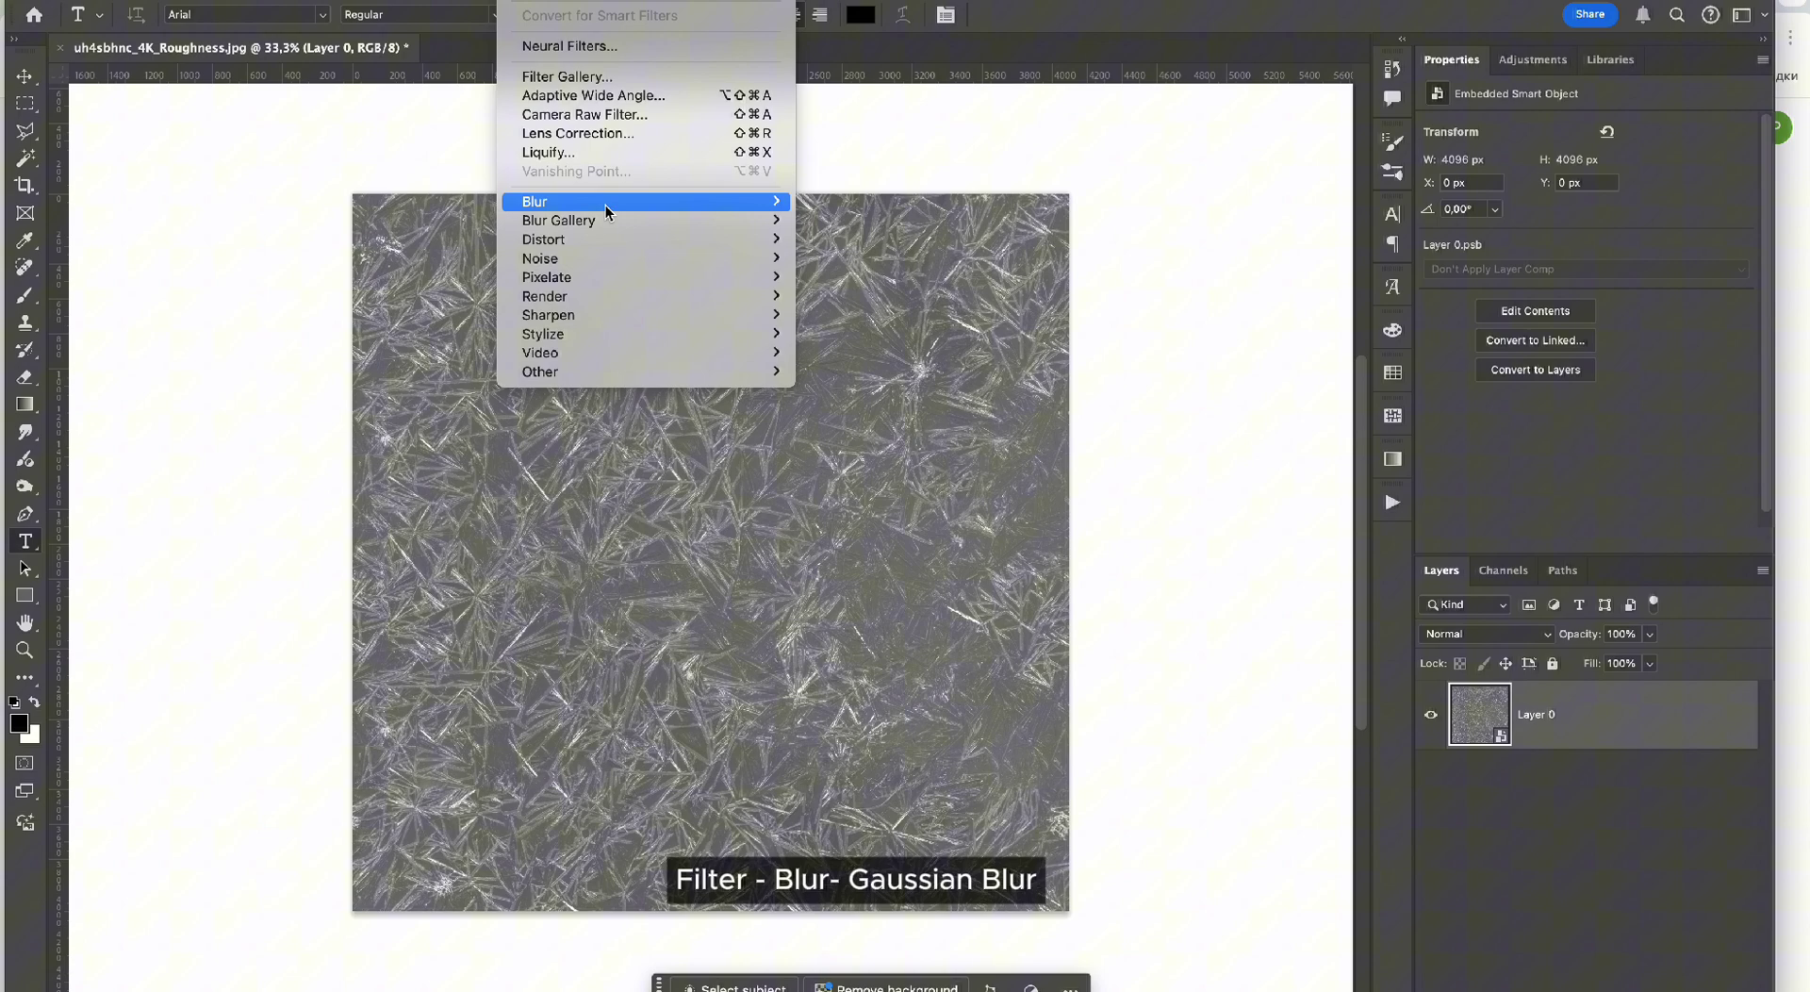
mouse_move(605, 204)
click(839, 274)
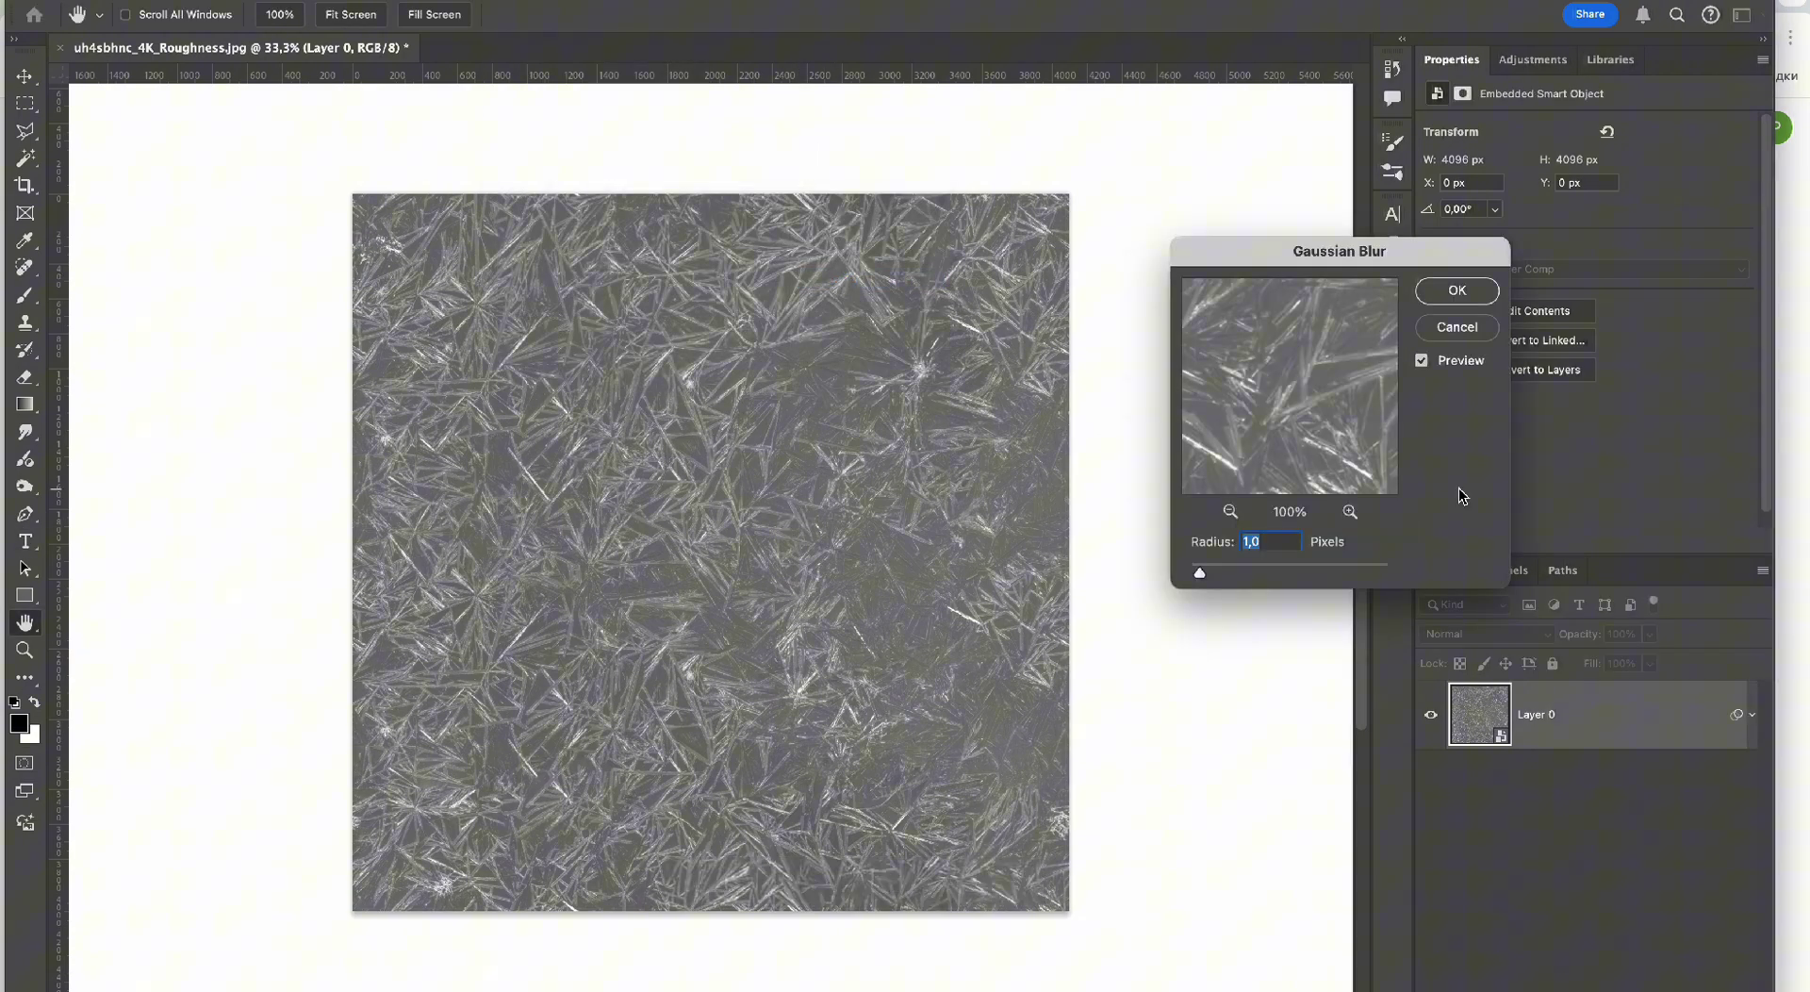
click(1457, 291)
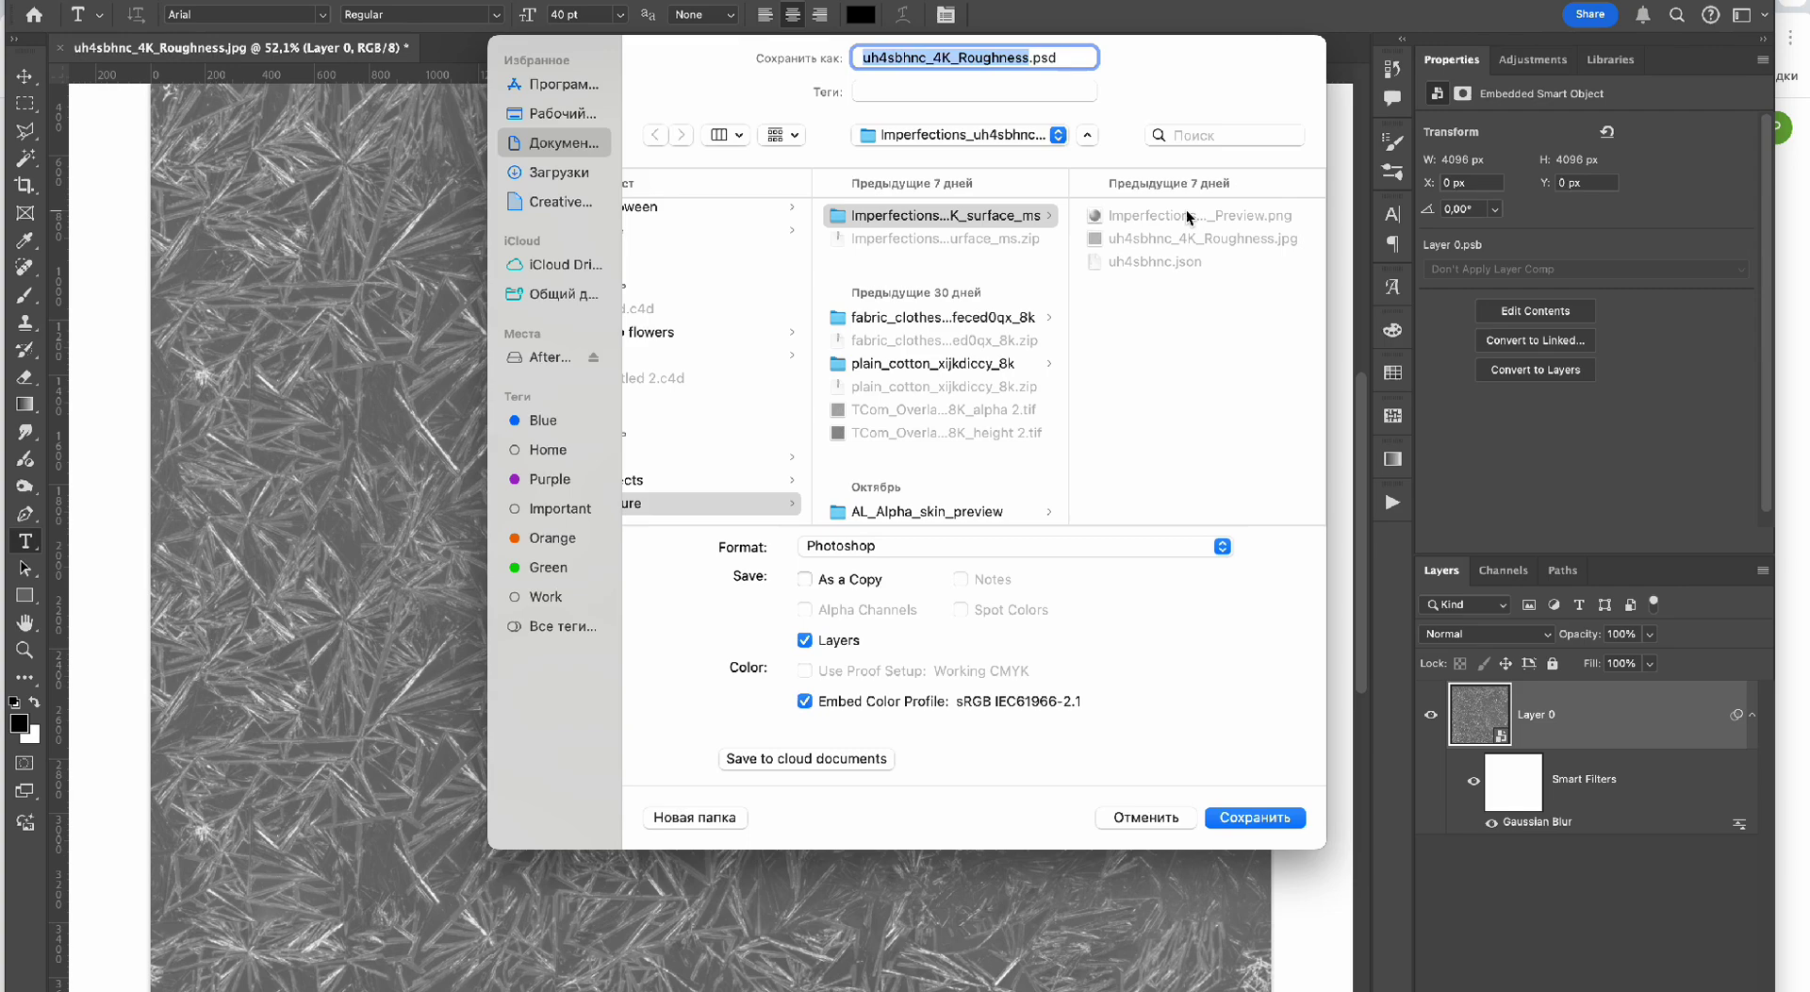
Name the blurred frost image file uh4sbhnc_4K_bump in the Imperfections texture folder
click(1028, 56)
key(BackSpace)
key(BackSpace)
key(BackSpace)
key(BackSpace)
key(BackSpace)
key(BackSpace)
key(BackSpace)
key(BackSpace)
key(BackSpace)
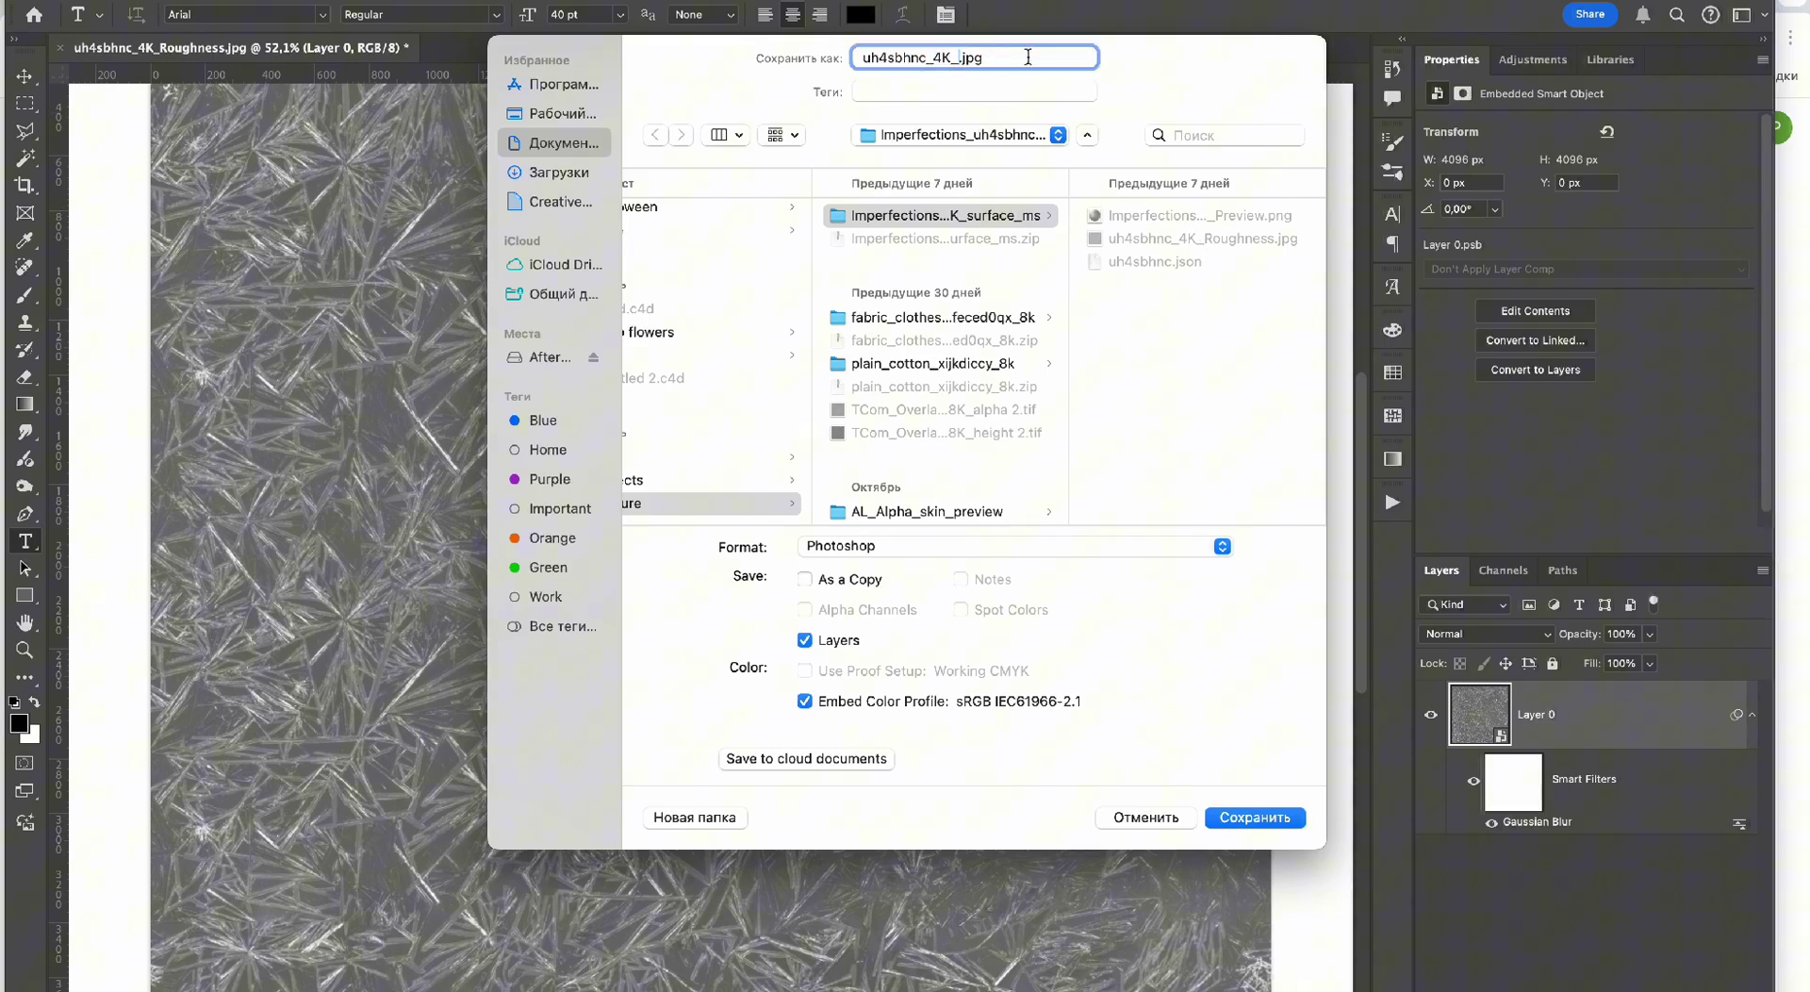
text(bump)
Save the blurred image as a JPEG copy using the Progressive format option
click(869, 546)
click(823, 707)
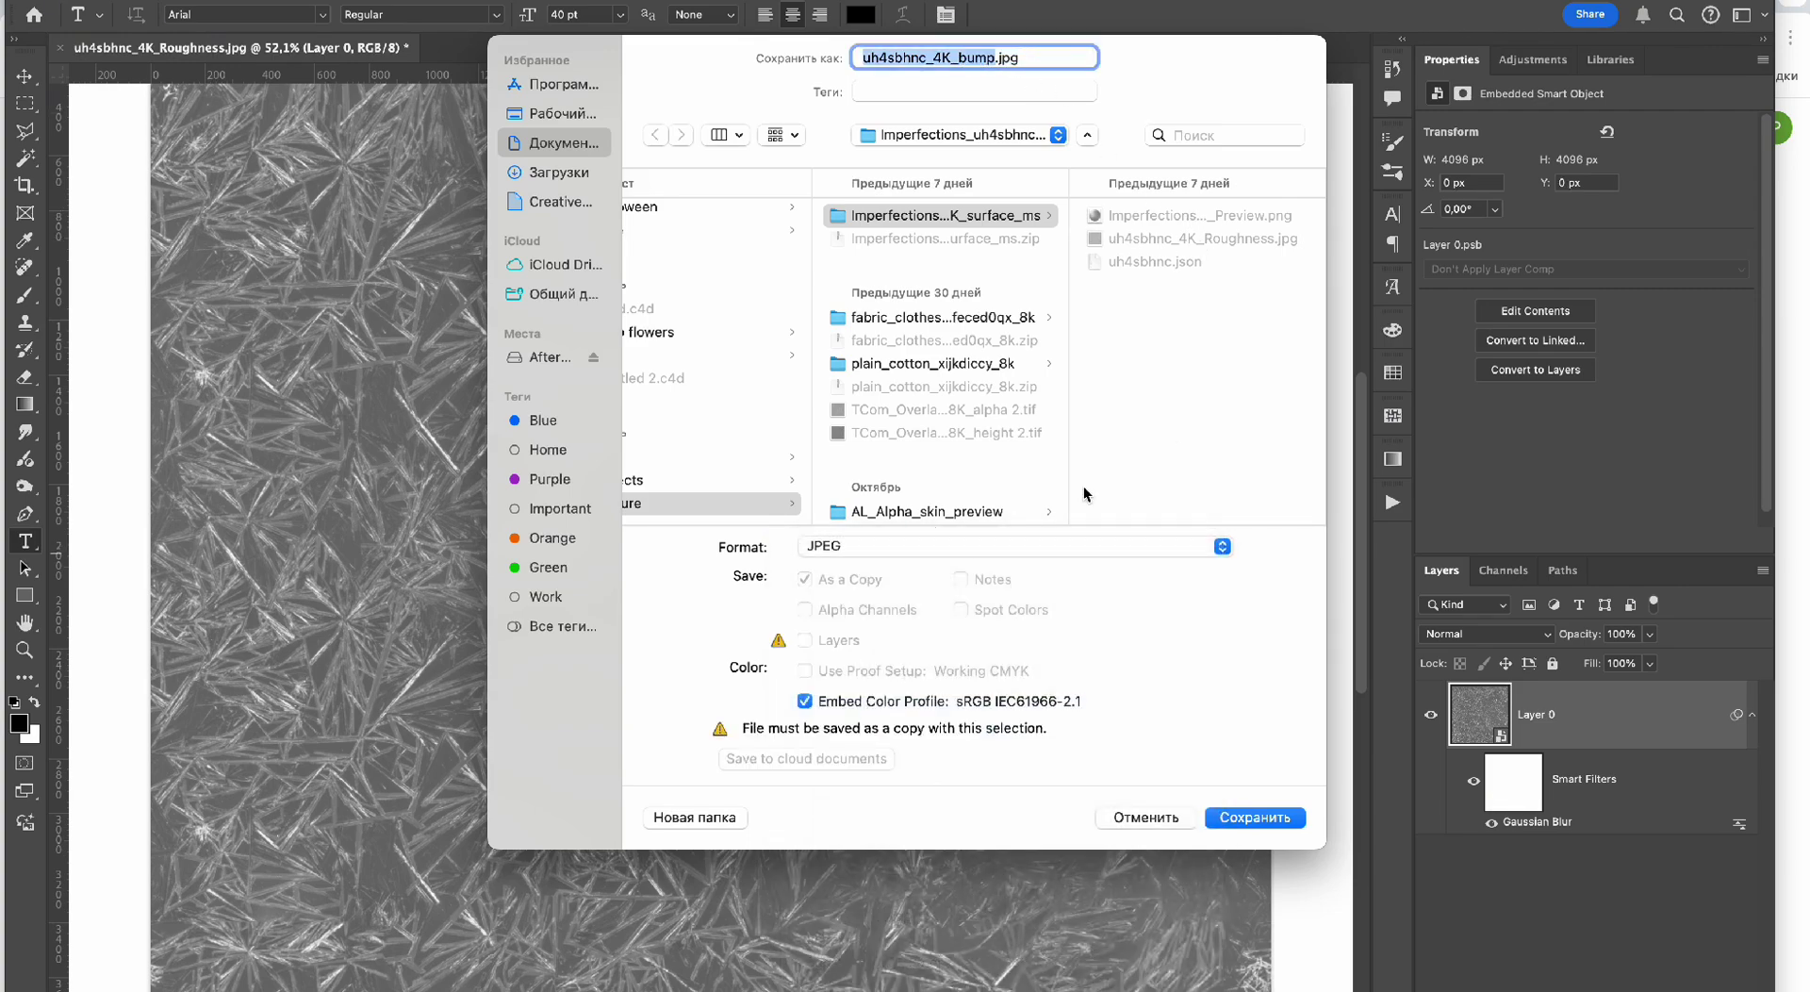
click(1254, 817)
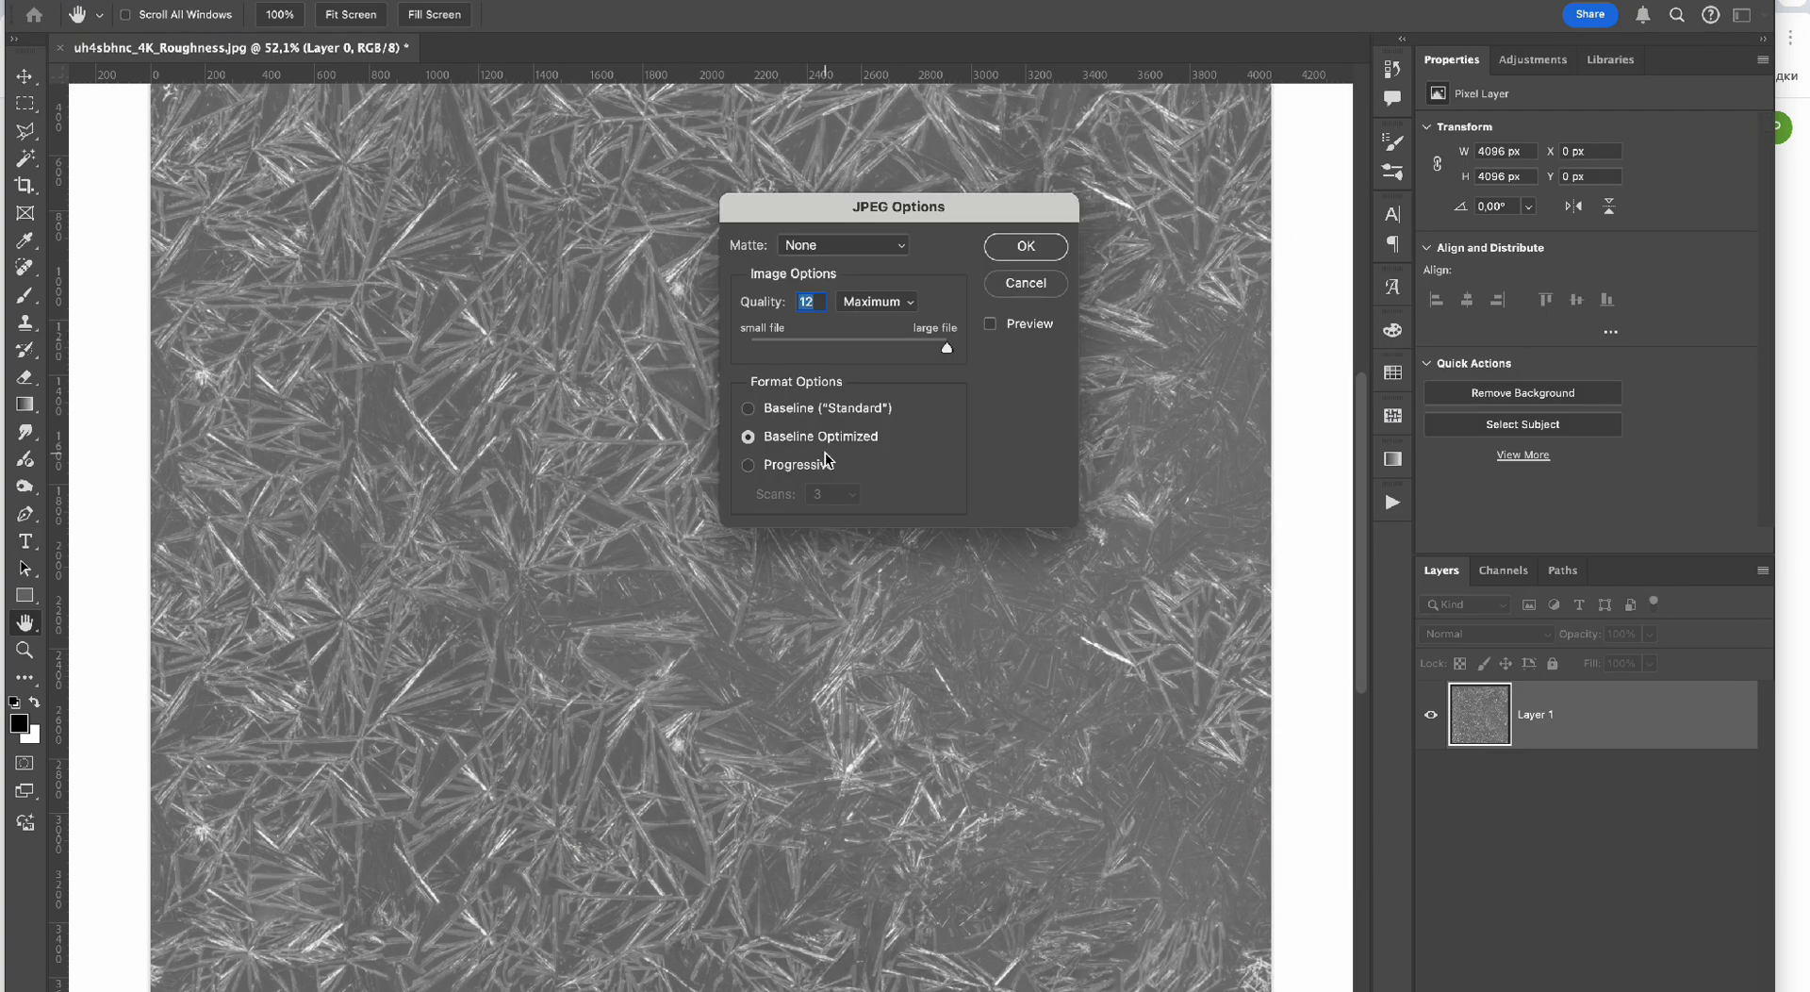
click(796, 464)
click(1011, 245)
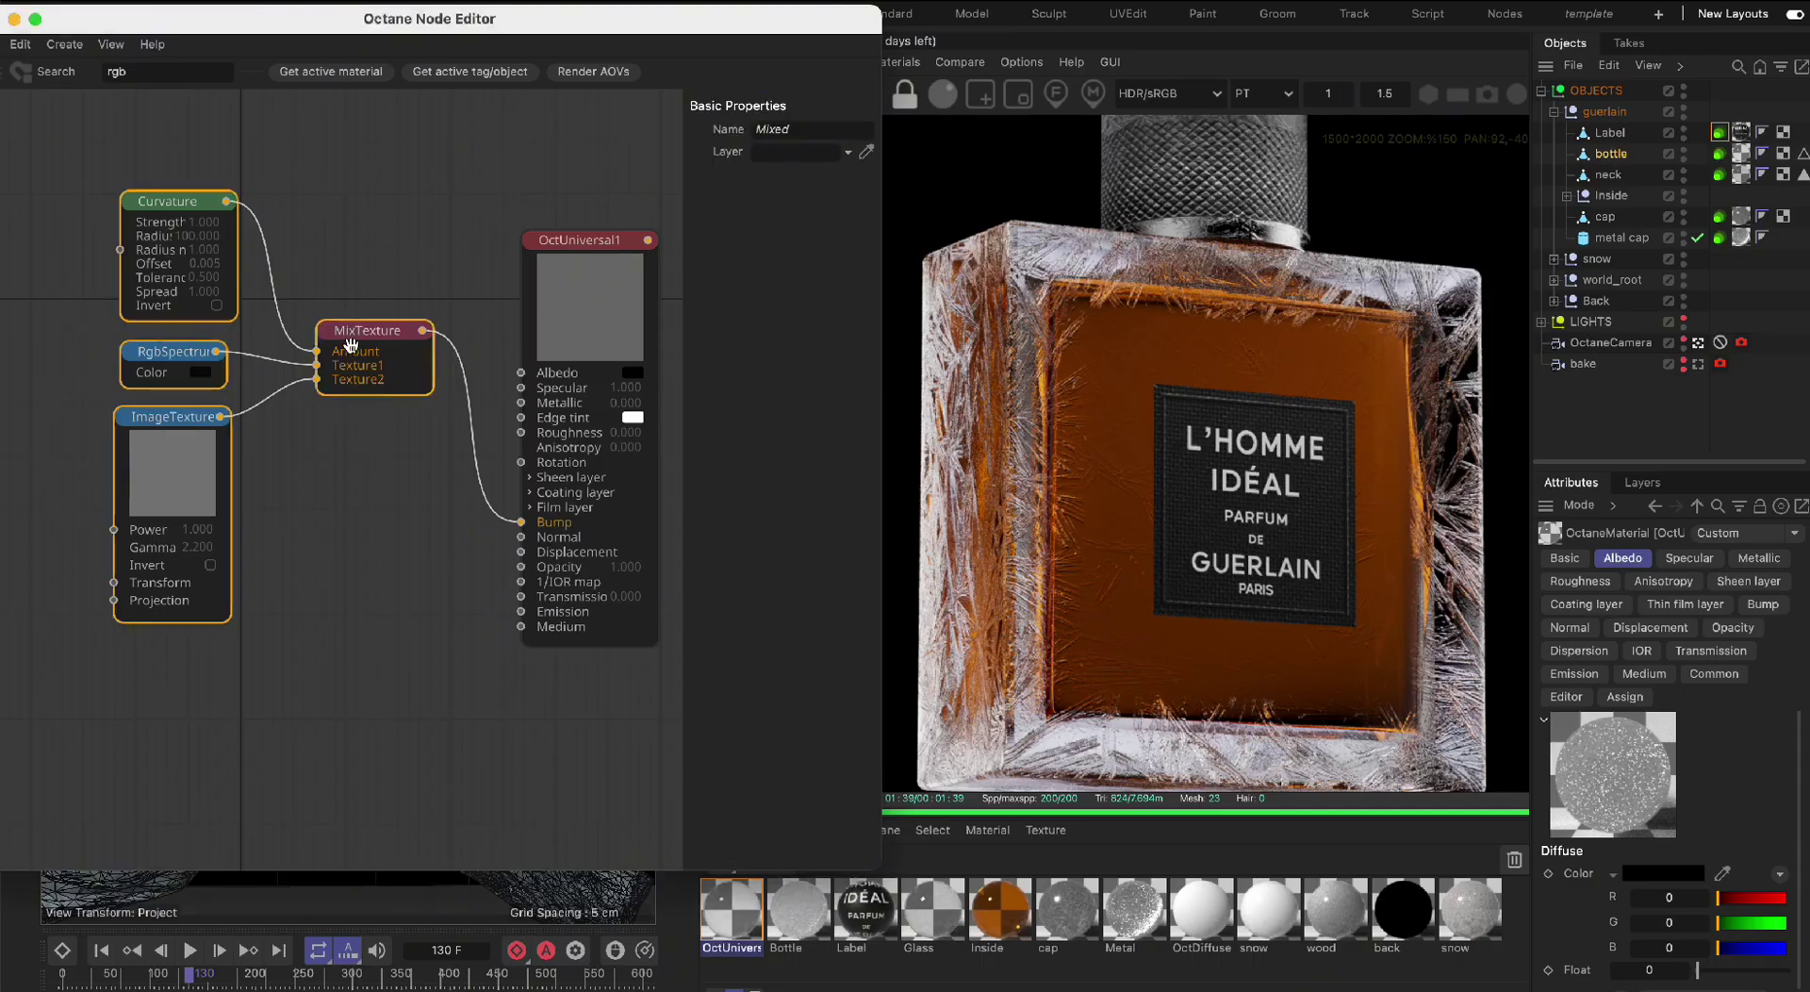
Switch back to Cinema 4D, duplicate the Curvature, RGB spectrum, image texture and mix nodes below the originals, and disconnect the original mix from Bump
key(super+v)
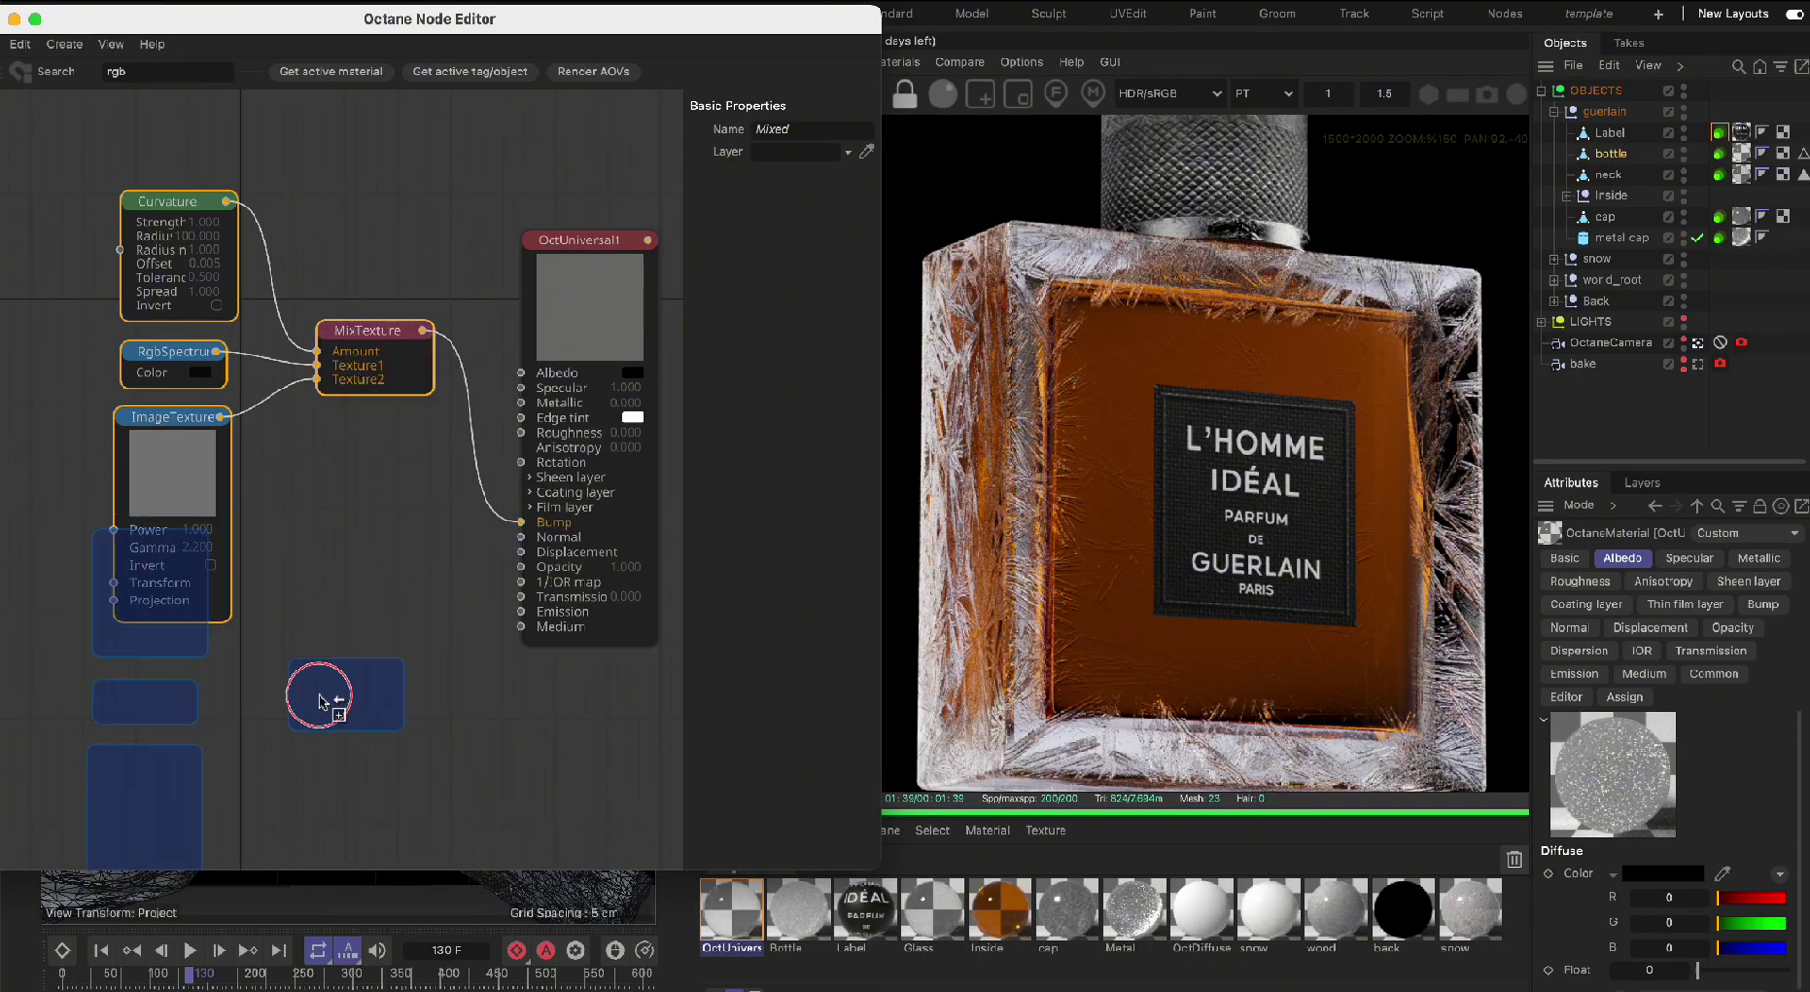
drag(396, 384, 350, 238)
drag(69, 582, 382, 822)
drag(382, 823, 331, 683)
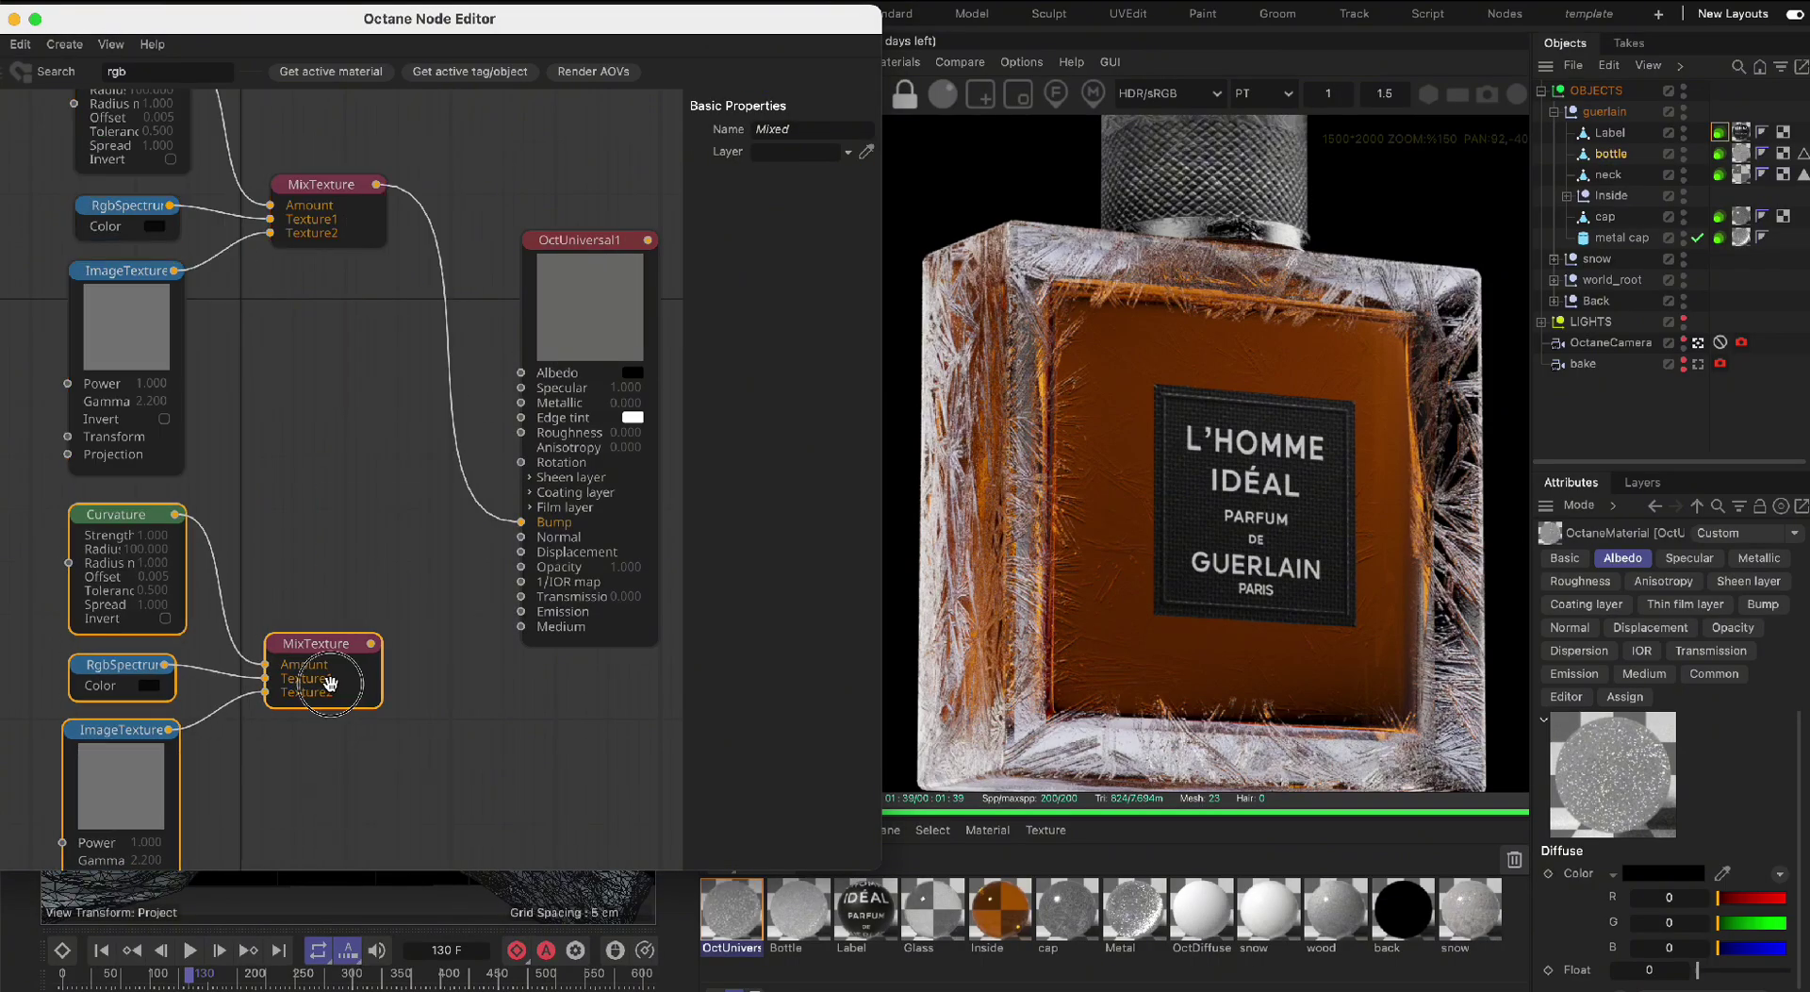
drag(521, 518, 476, 504)
Load the uh4sbhnc_4K_bump image into the duplicated image texture and connect the duplicated mix to the material's Bump input
click(141, 779)
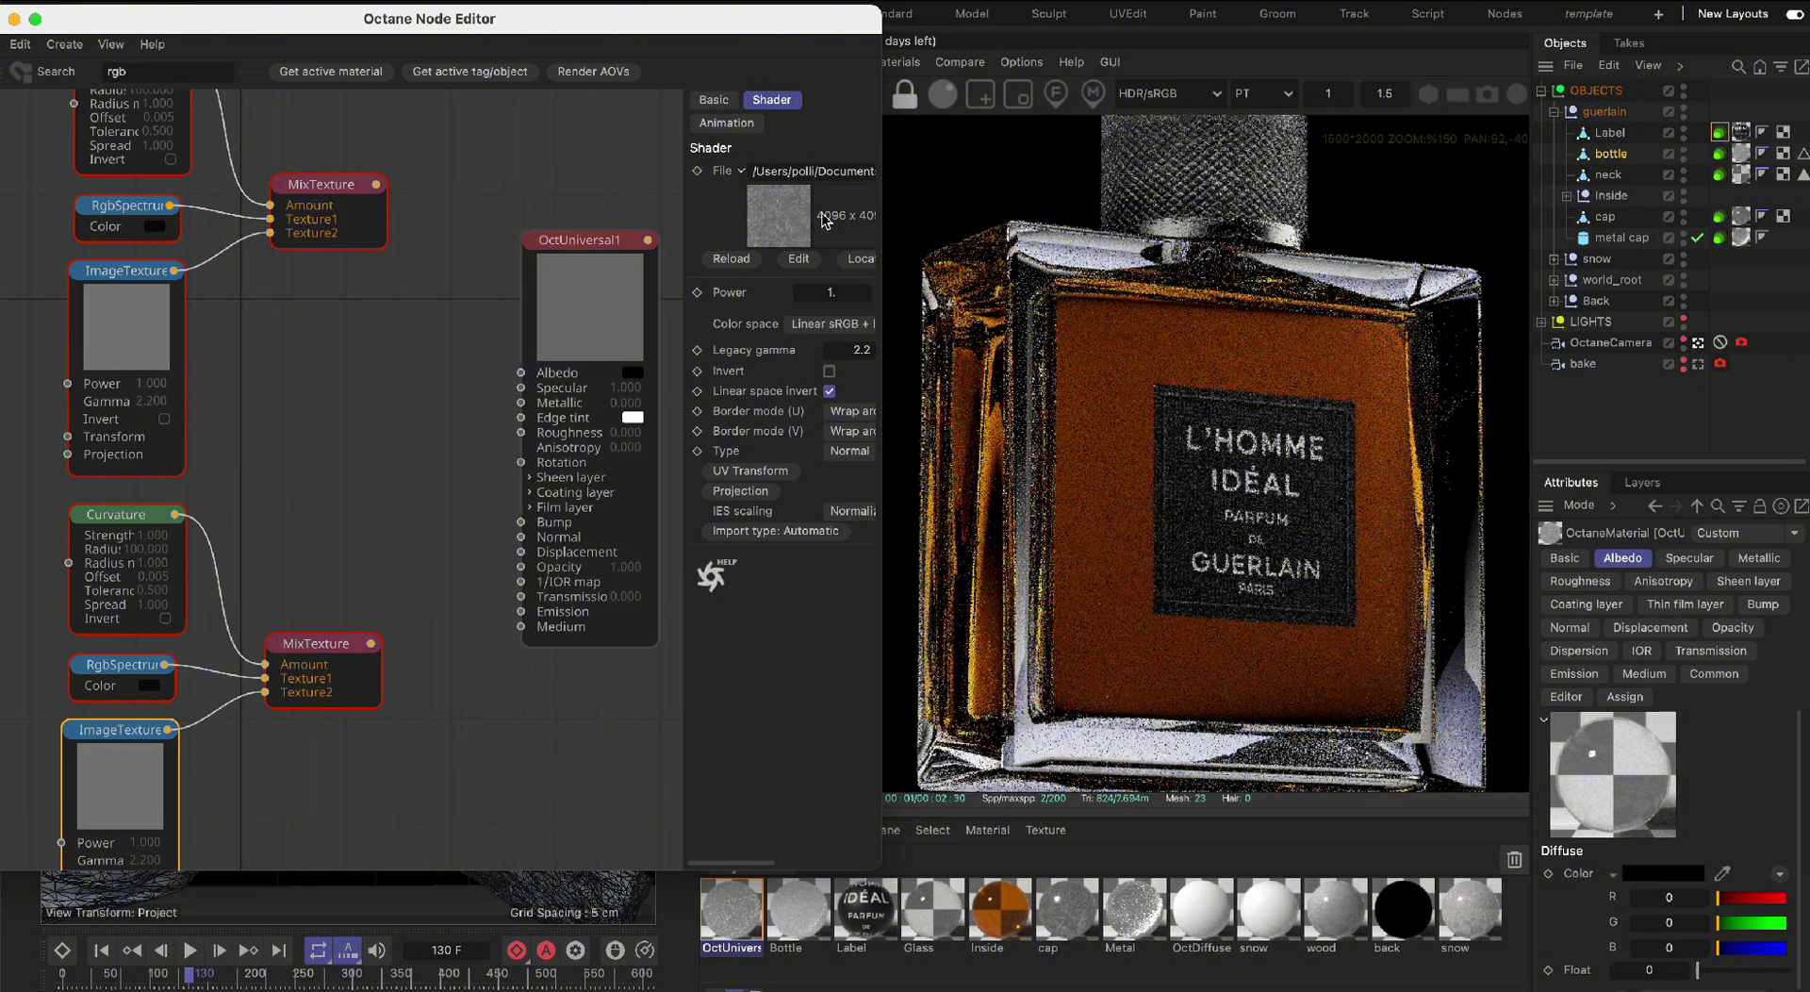
click(866, 181)
click(999, 118)
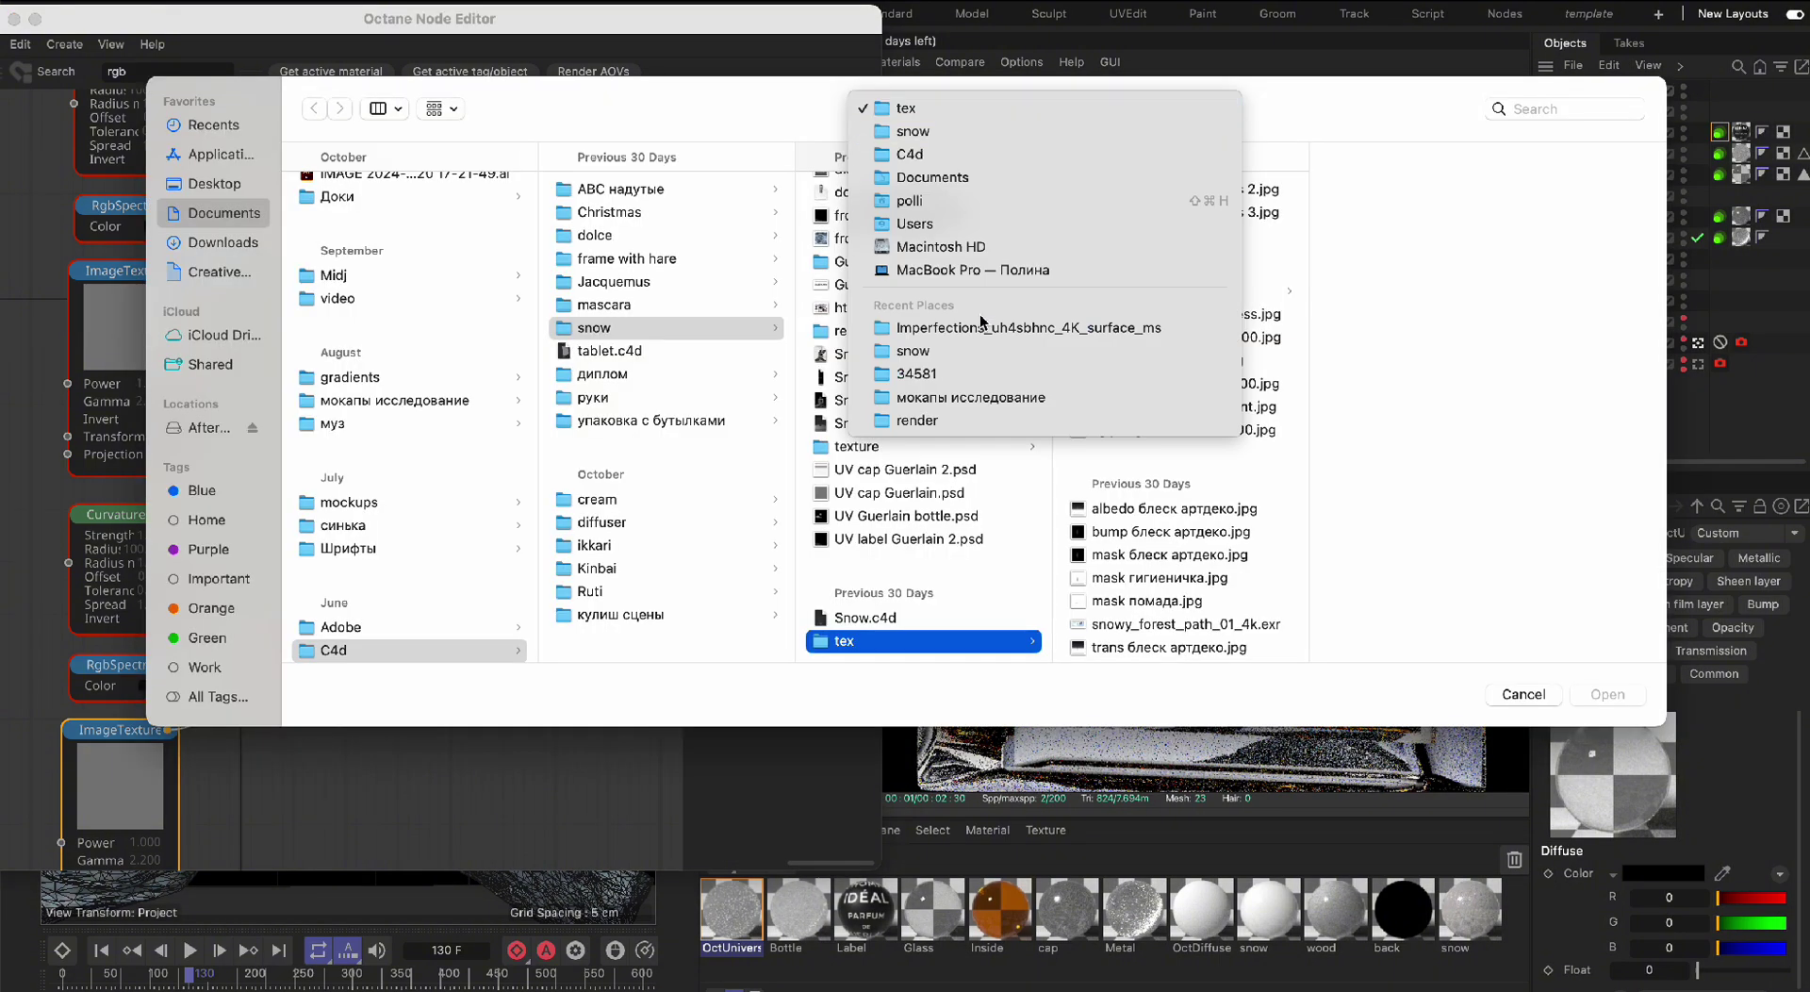
click(985, 330)
double_click(1194, 191)
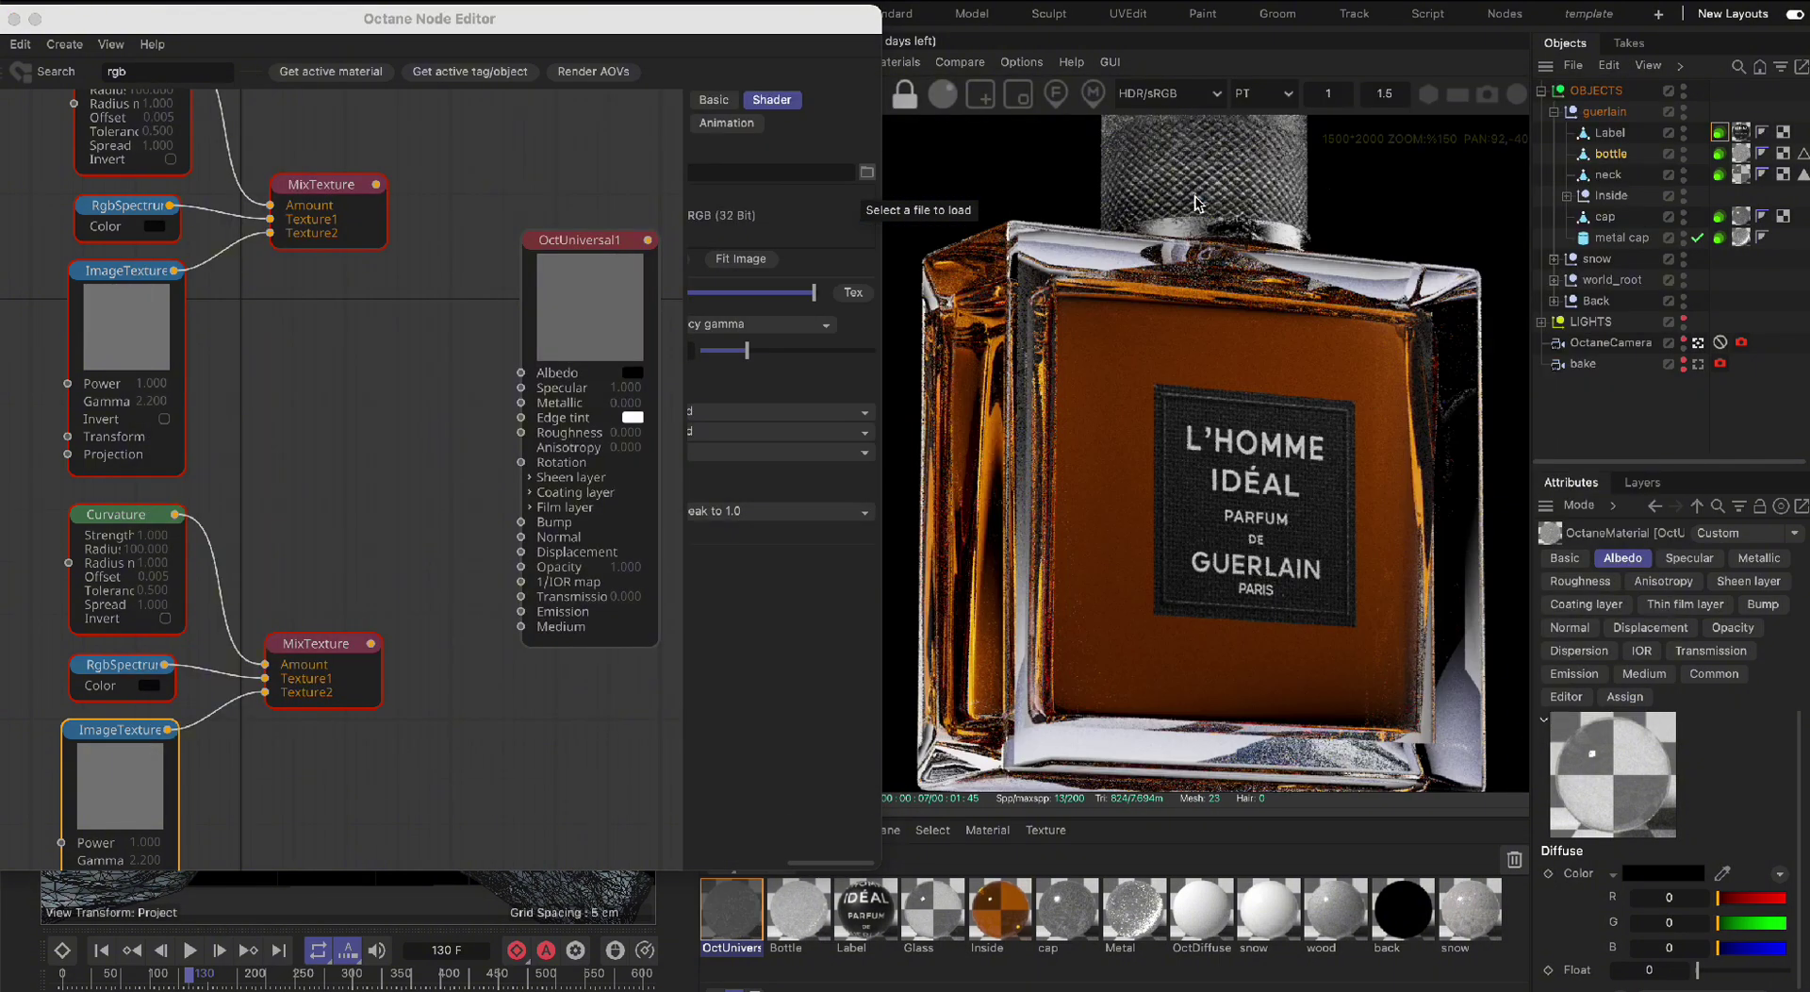
drag(372, 647, 526, 529)
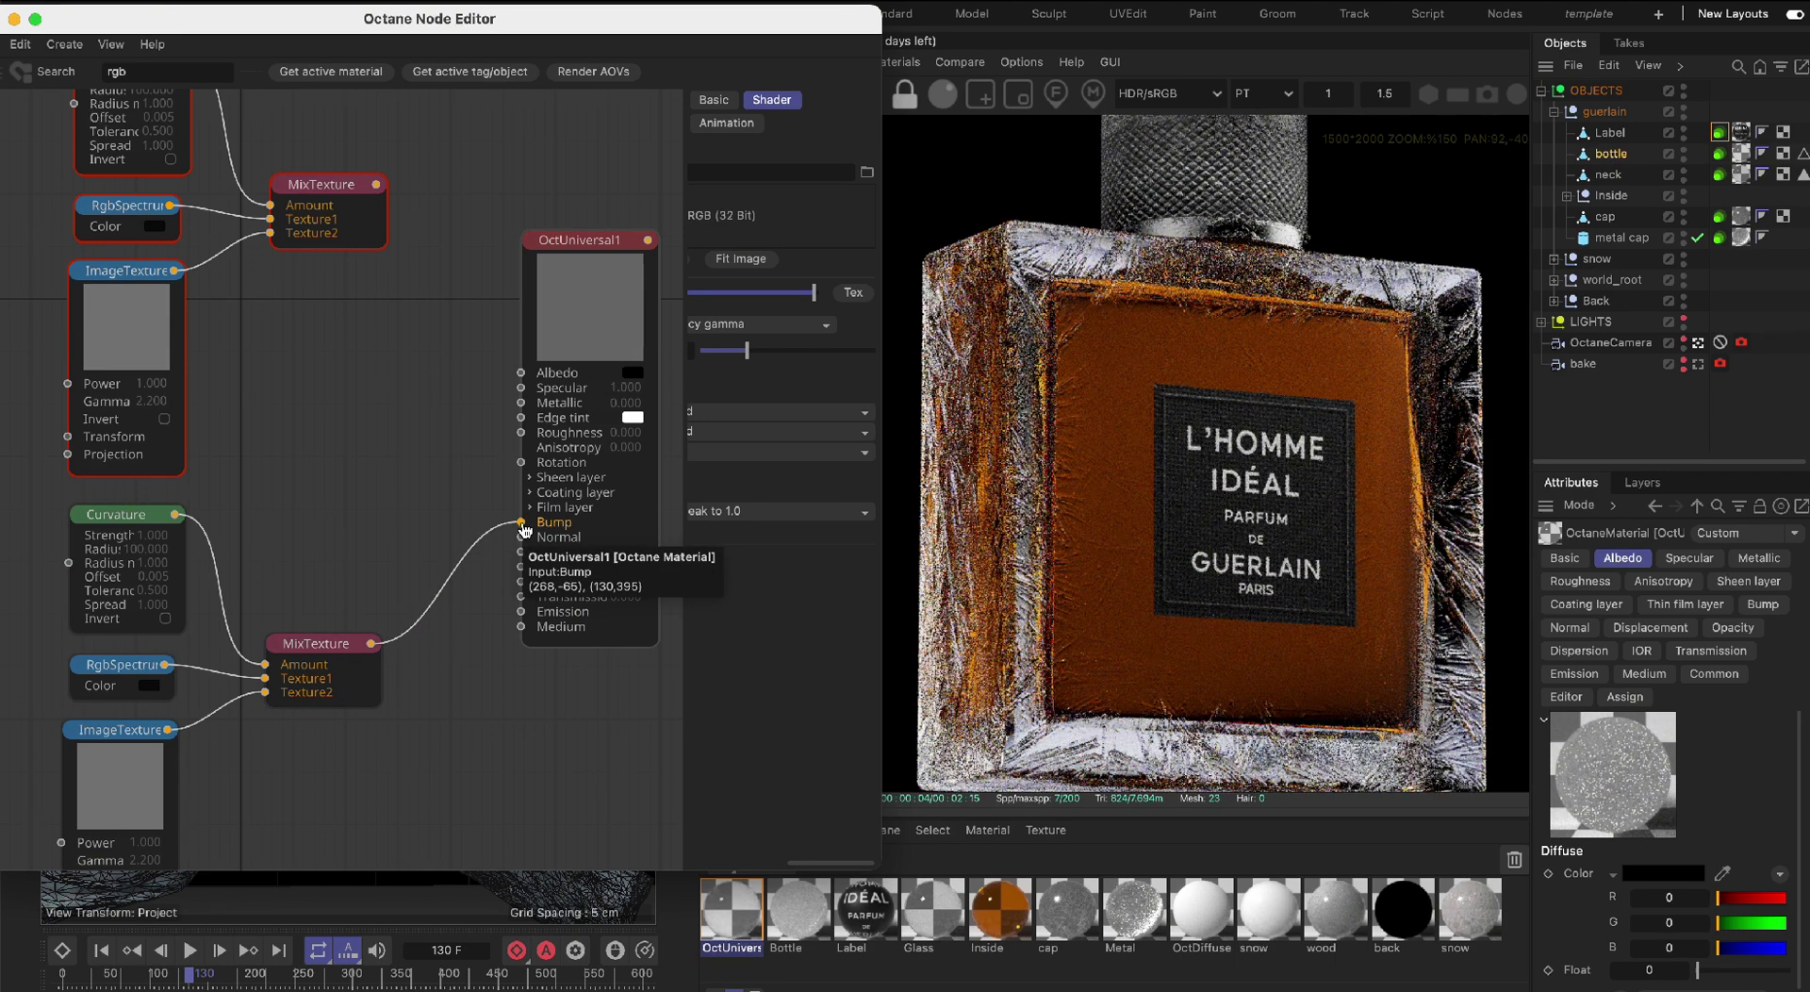
Try the original roughness-image mix on the material's Roughness input and inspect the render
drag(377, 186, 520, 433)
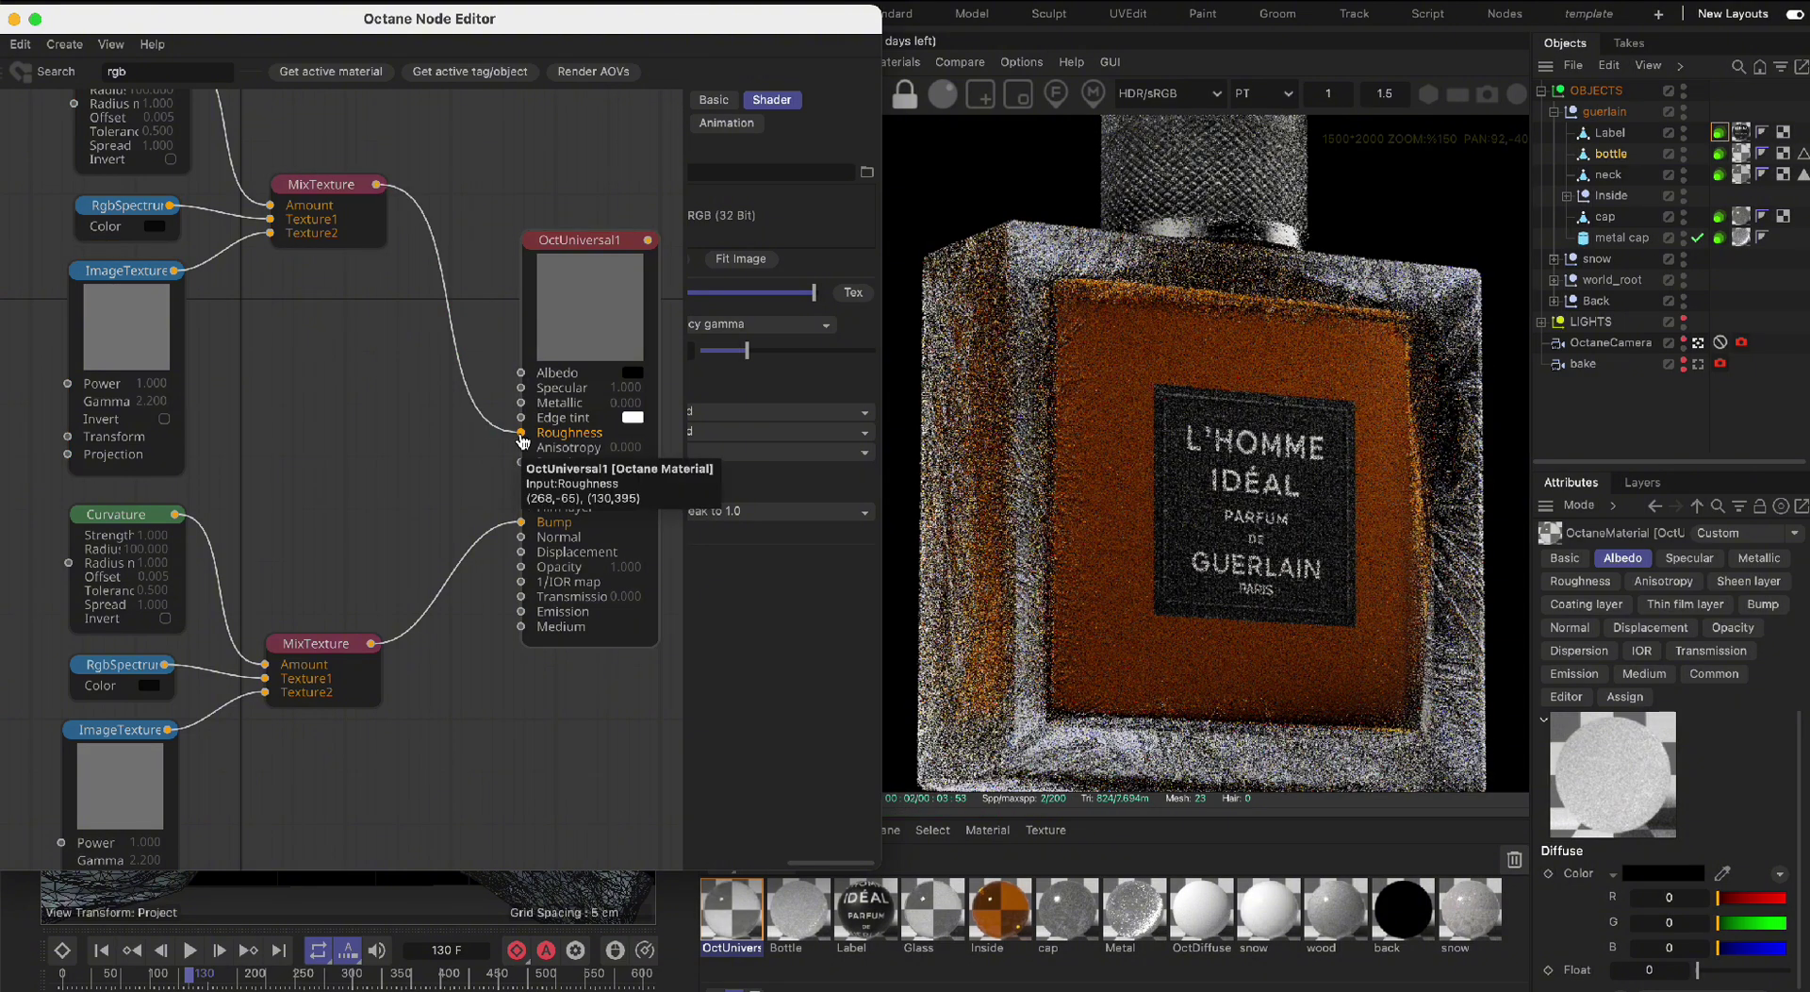
click(1157, 611)
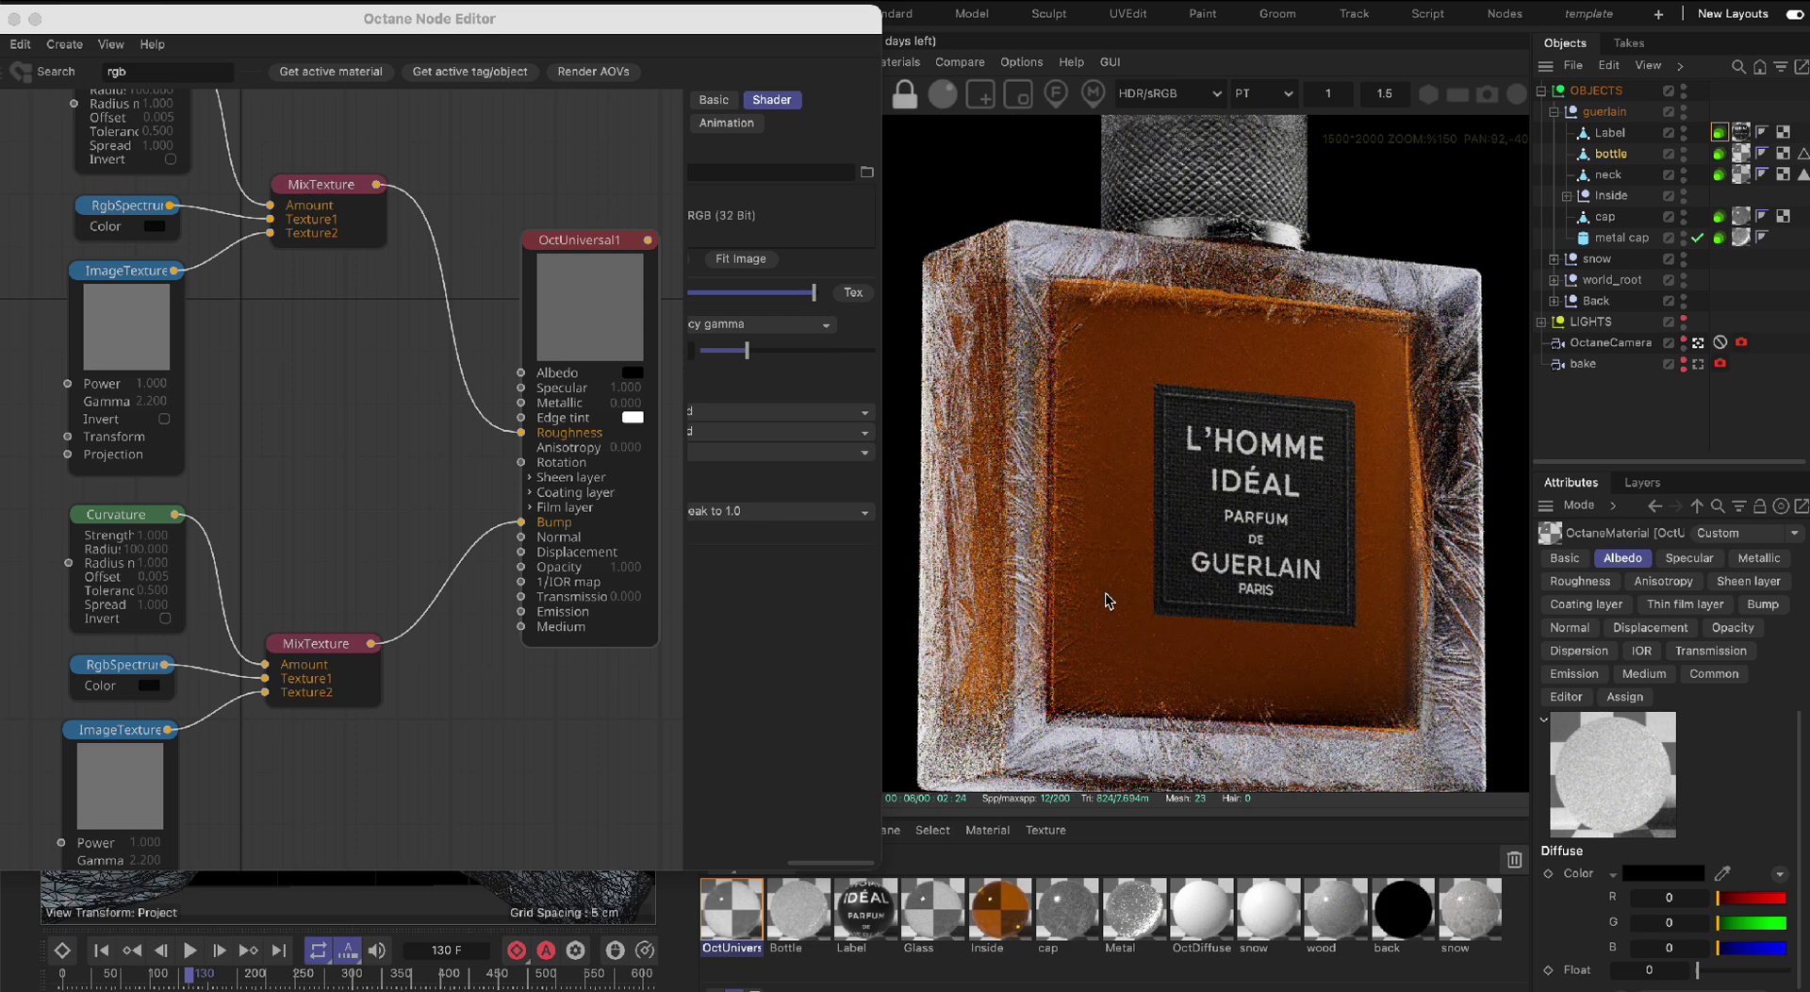
click(135, 276)
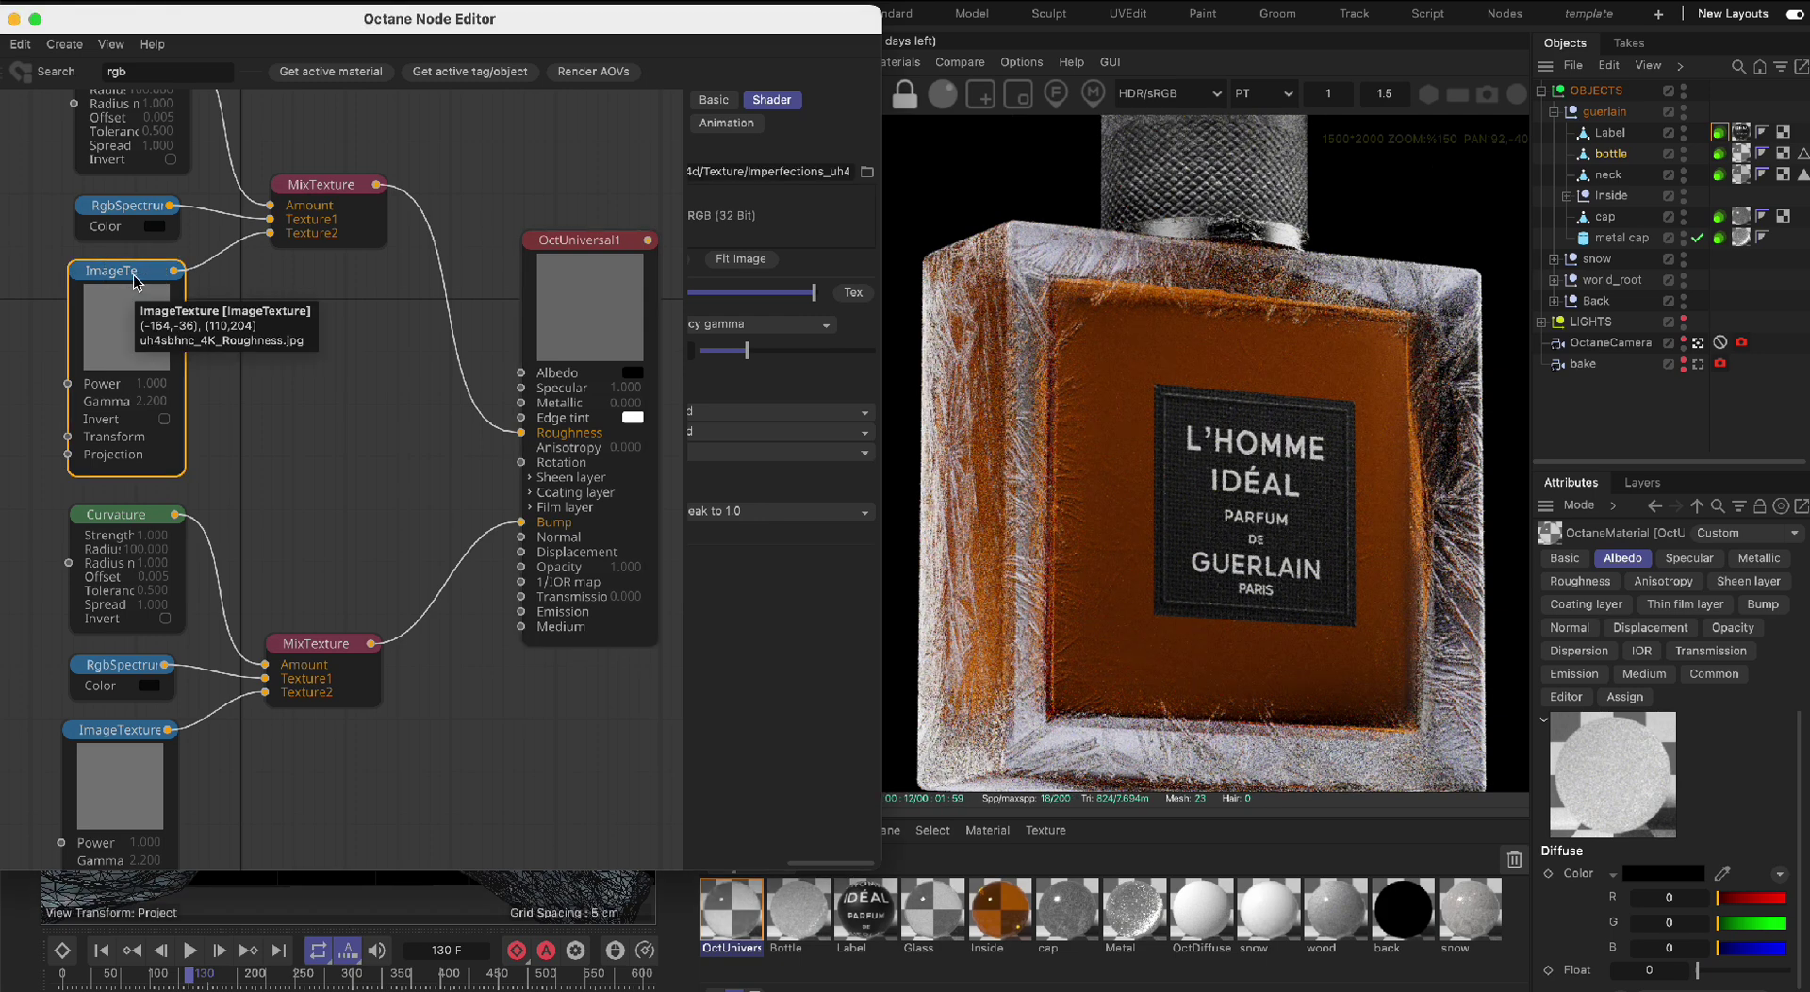
click(1230, 523)
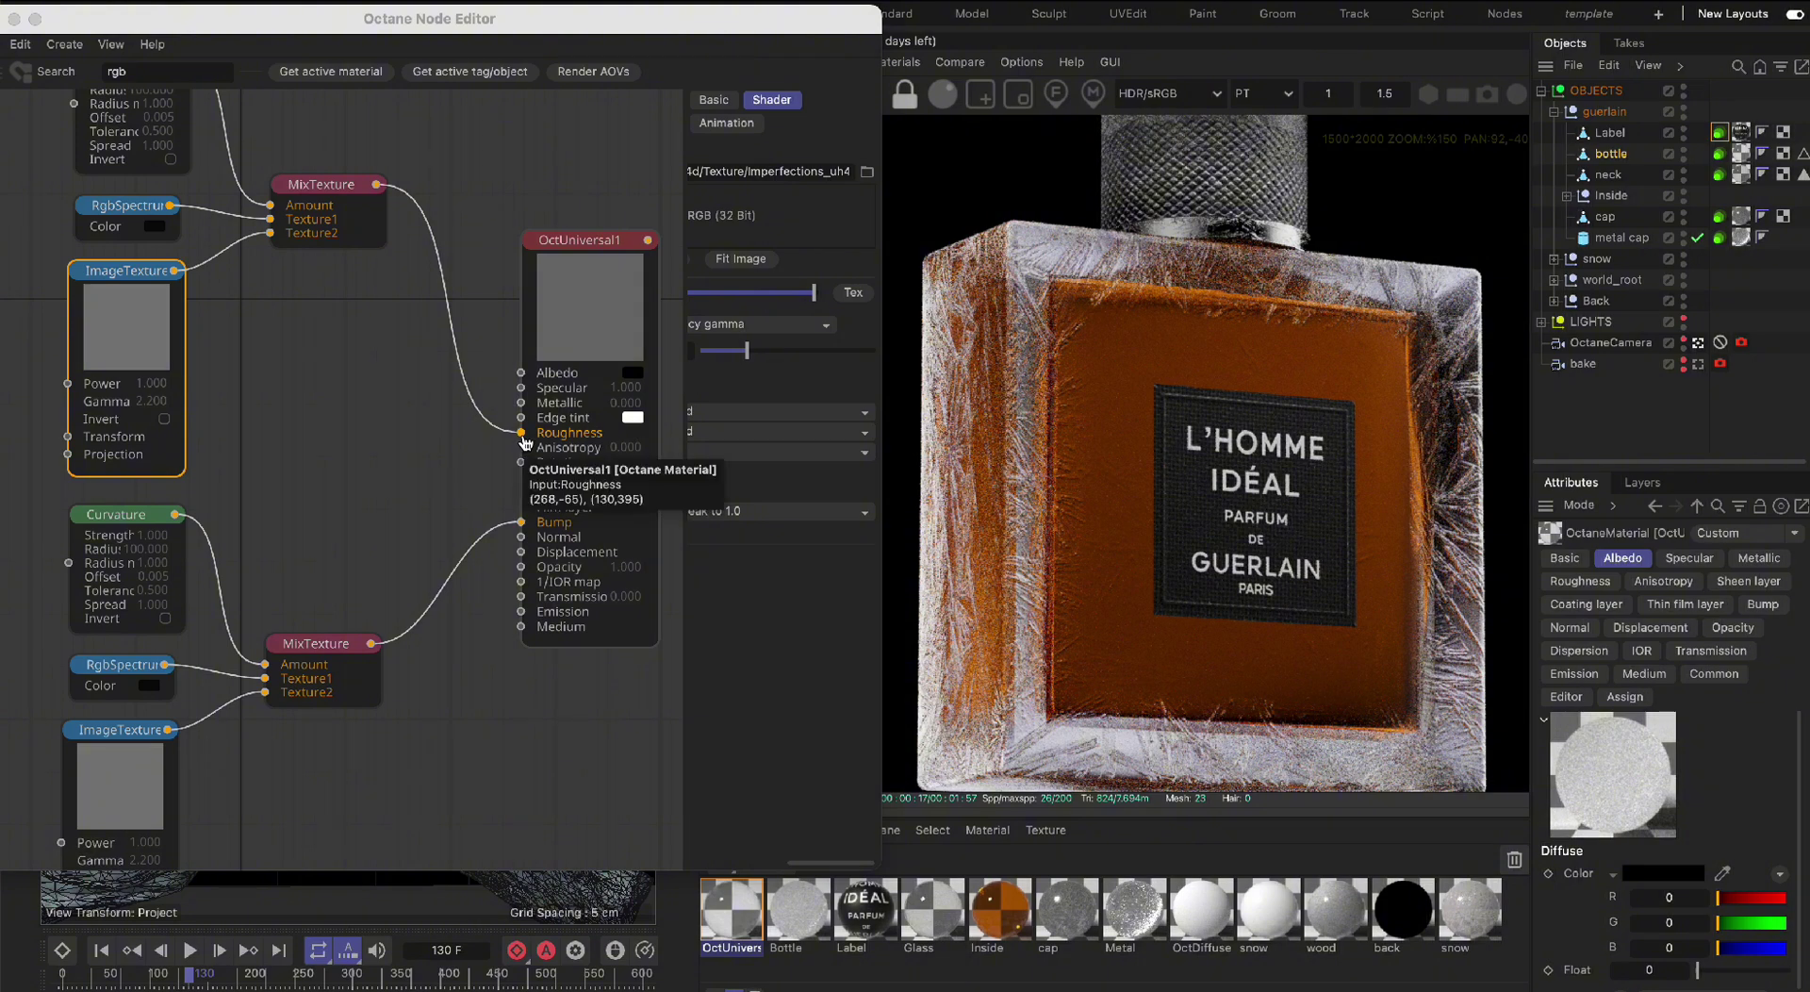
Move the original mix from Roughness to Albedo, and compare the render with the Bump mix disconnected and reconnected
drag(523, 435, 515, 404)
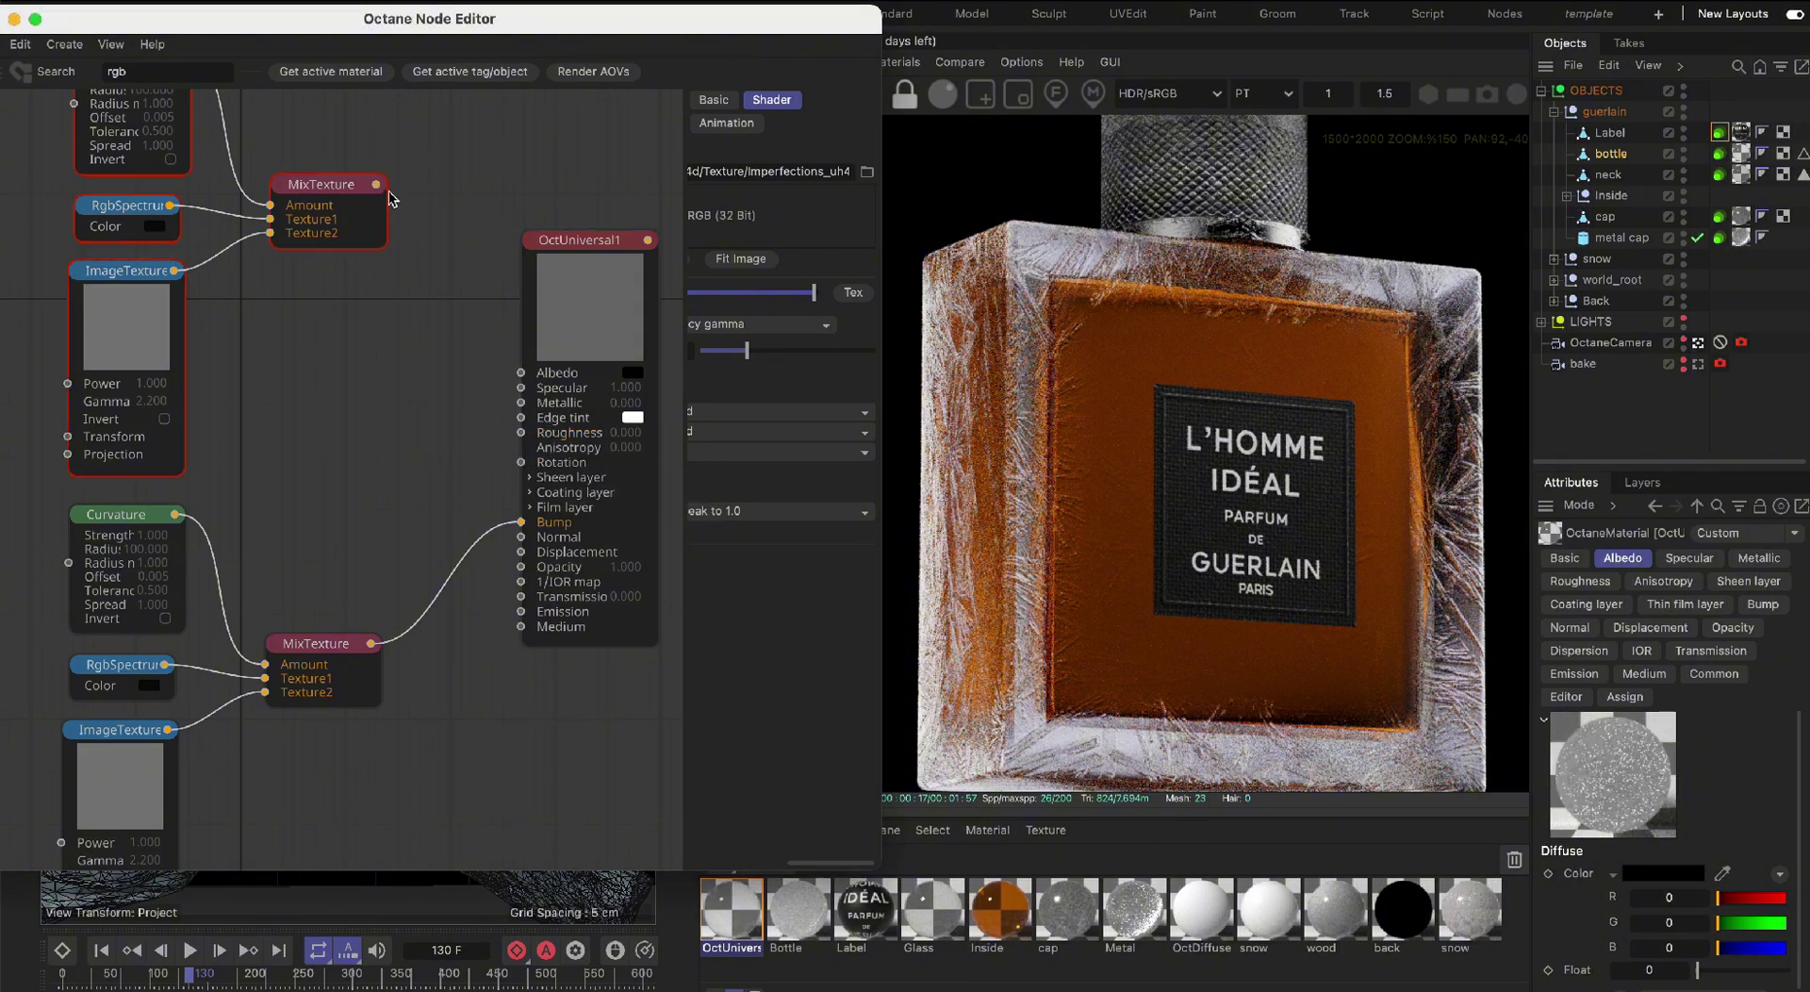
drag(377, 184, 521, 373)
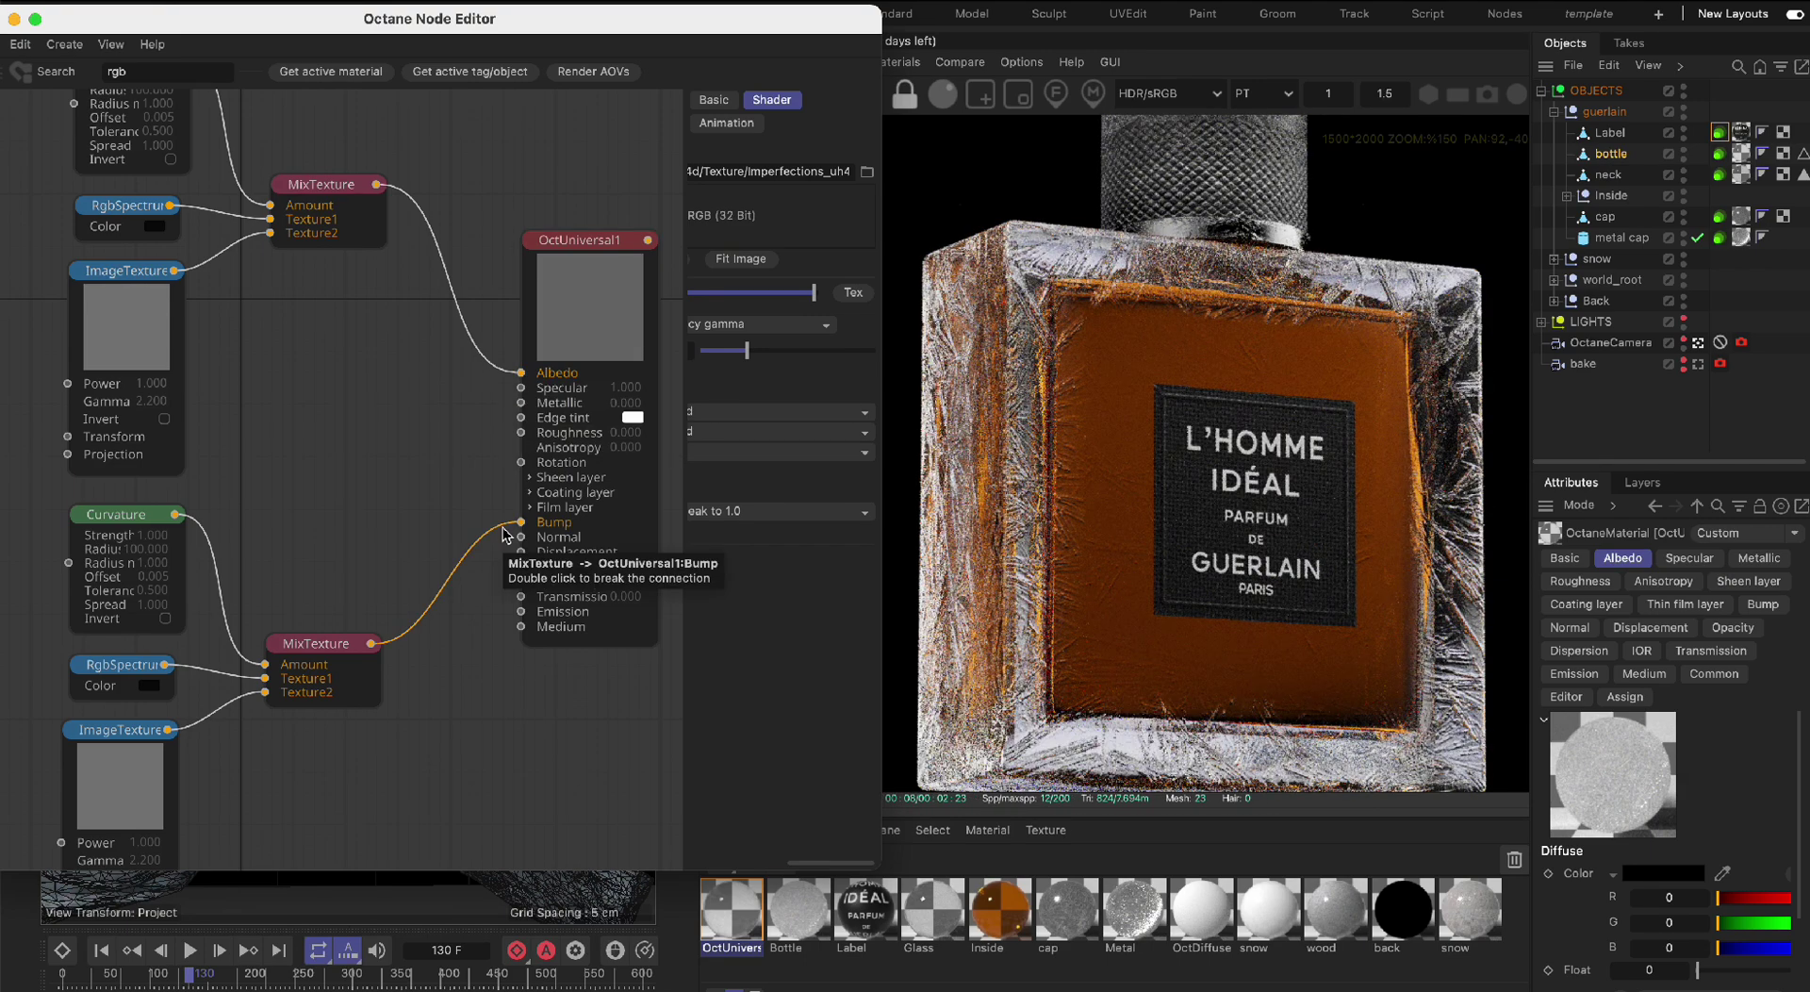
drag(521, 522, 489, 533)
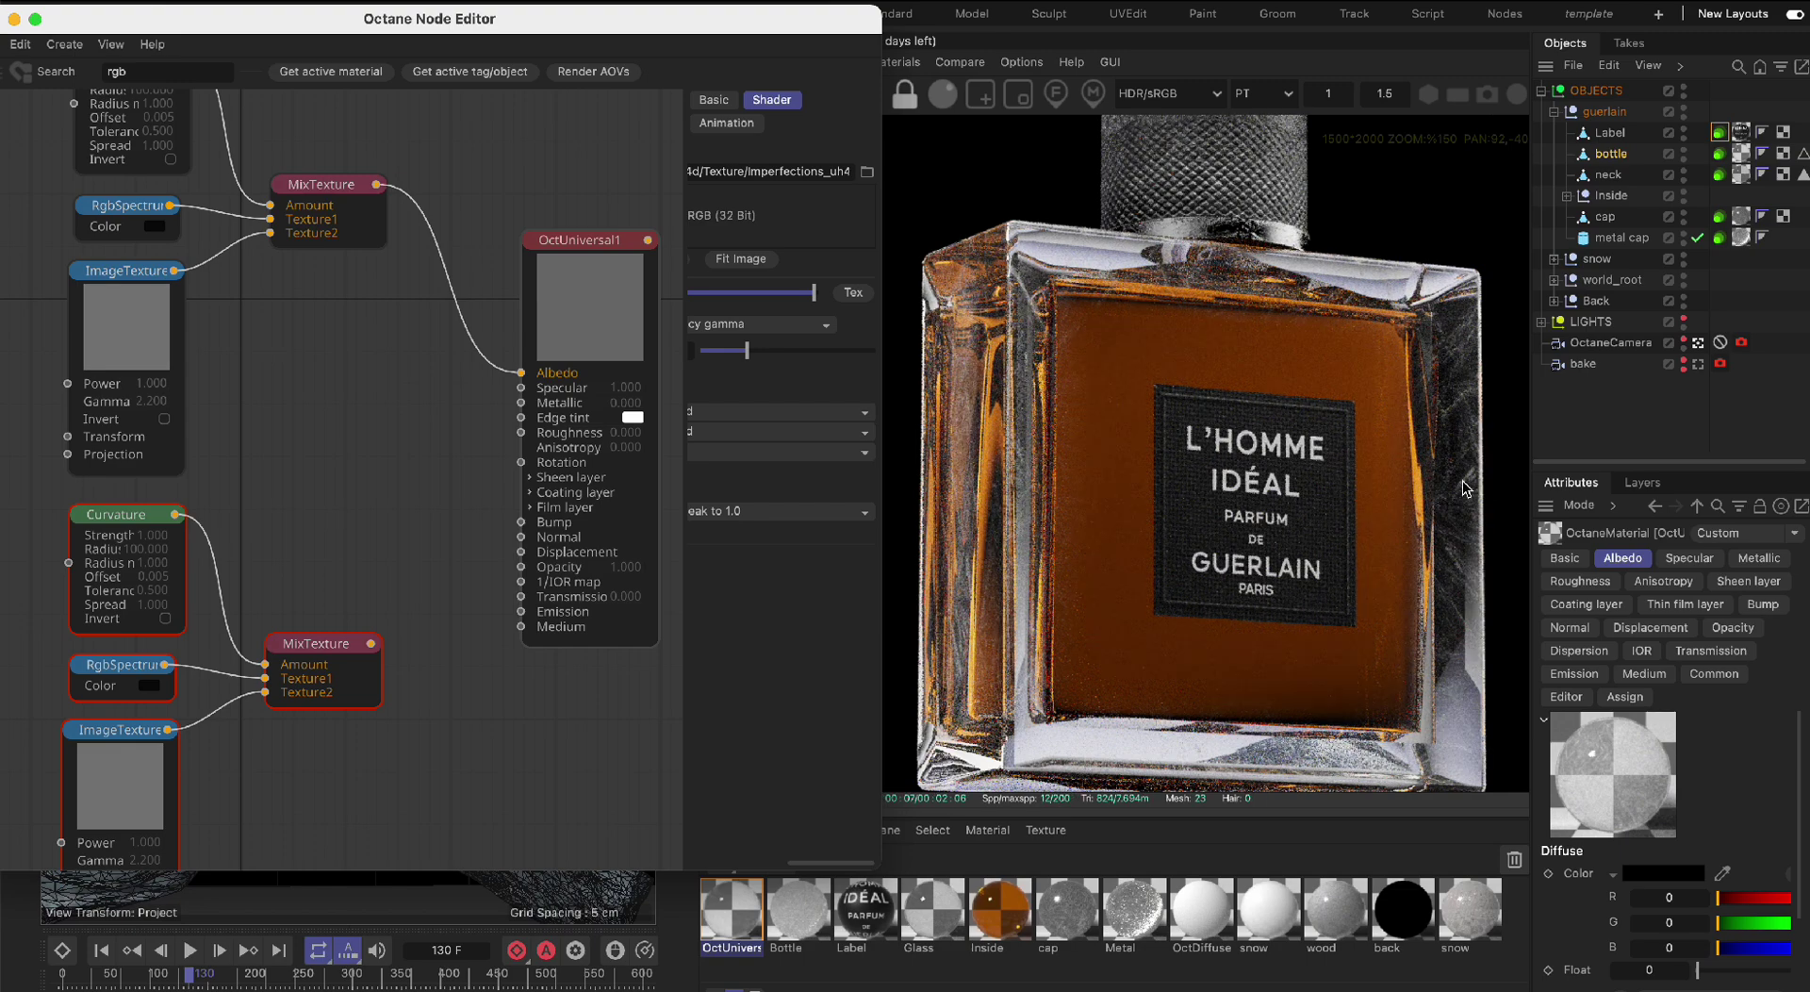
drag(372, 643, 522, 530)
Set the upper Curvature node's Radius to 0.001 cm and disconnect its mix from Albedo
mouse_move(258, 40)
mouse_down()
mouse_move(355, 44)
mouse_move(332, 17)
mouse_move(261, 33)
mouse_up()
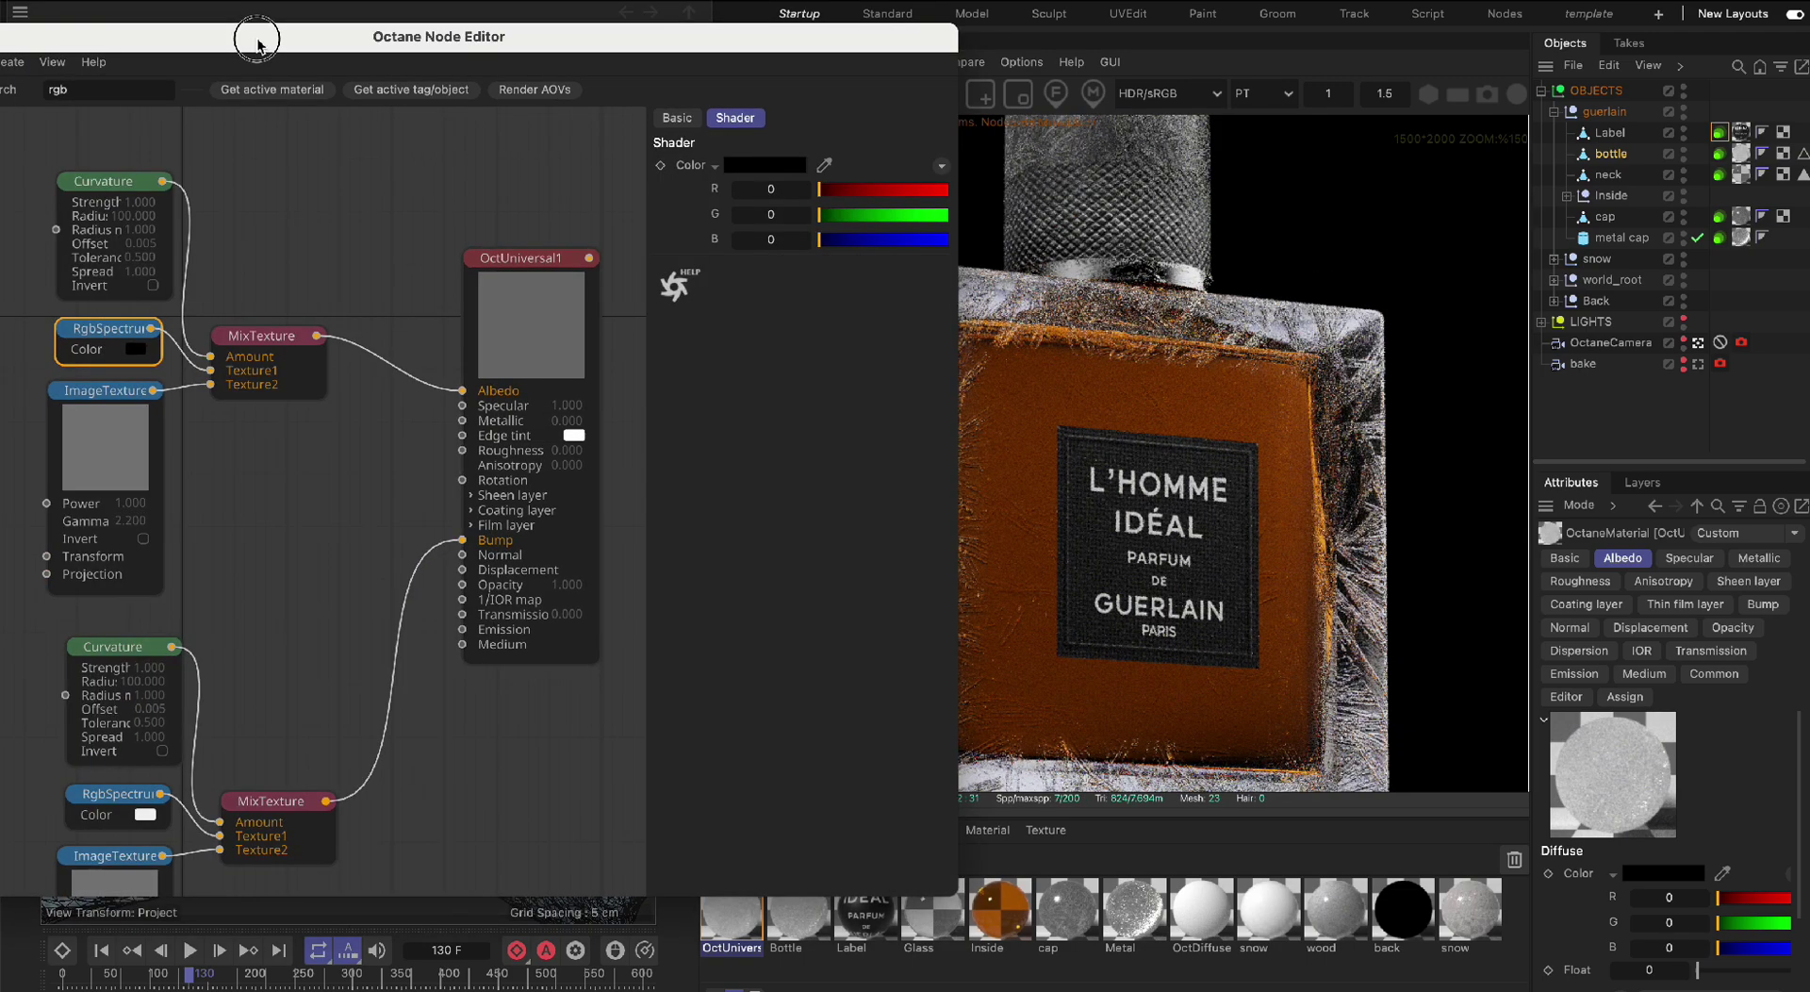
click(135, 182)
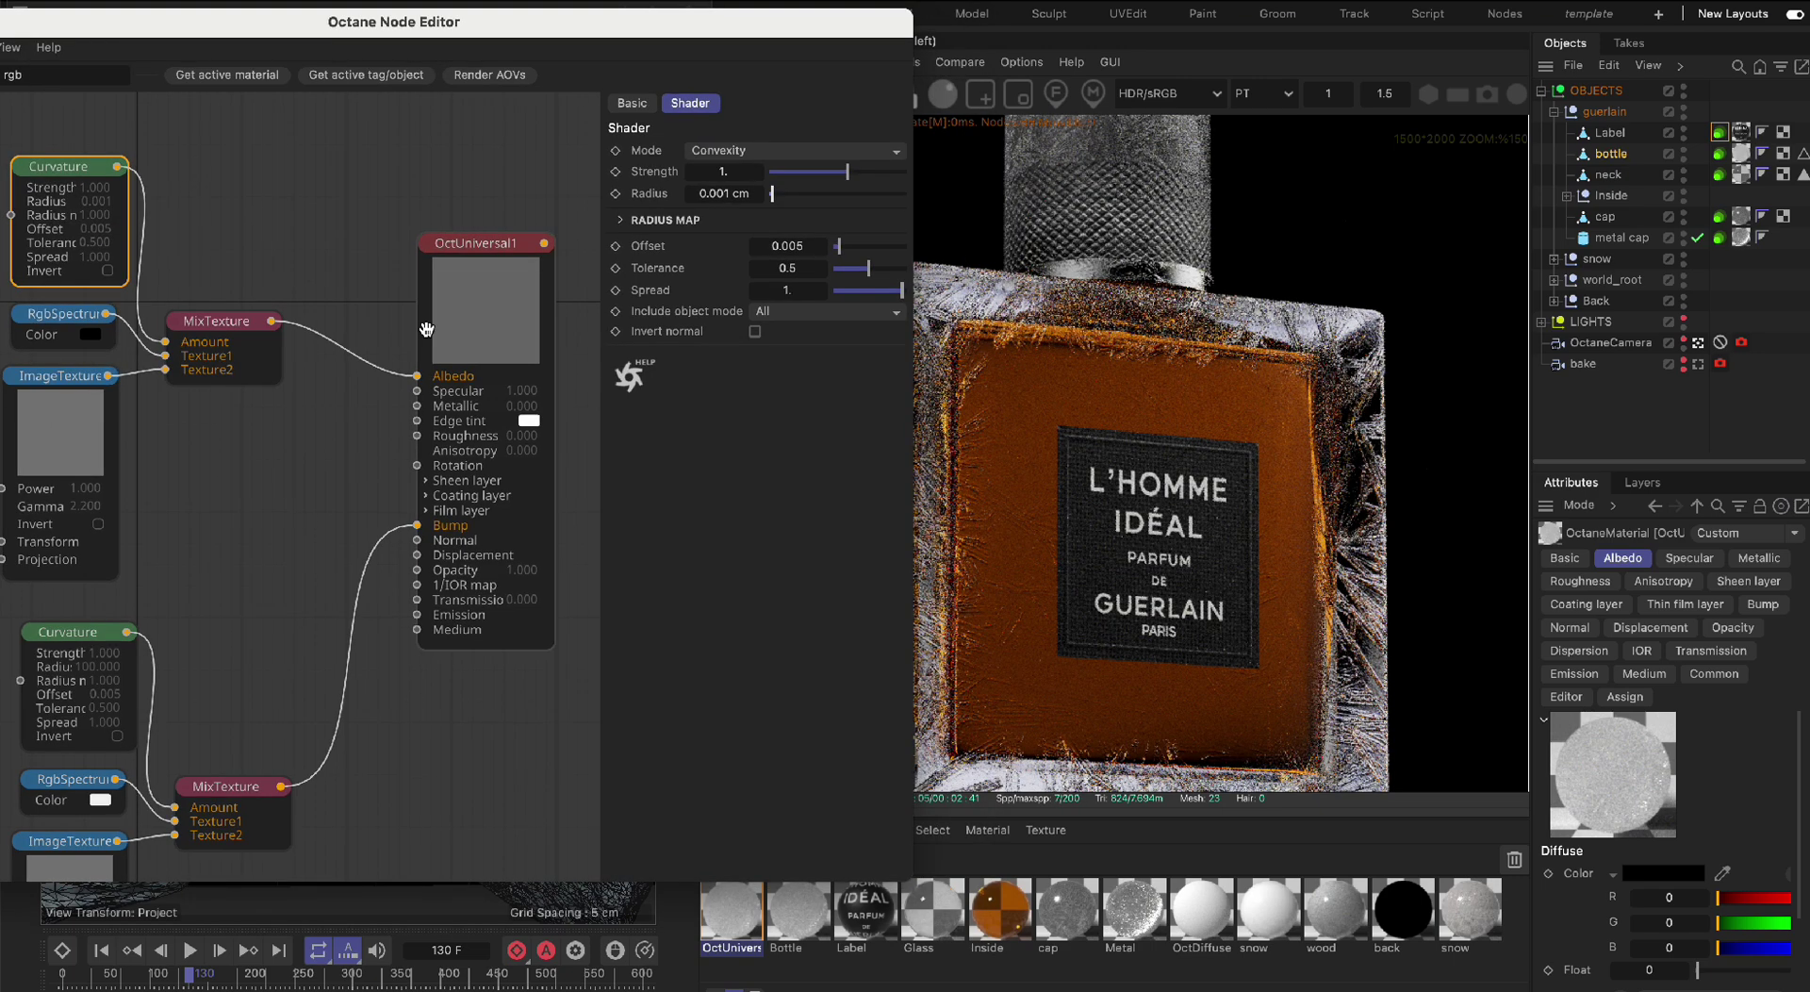
drag(421, 382, 396, 497)
Set the Radius of the bump branch's Curvature node to 0.001 cm
click(64, 634)
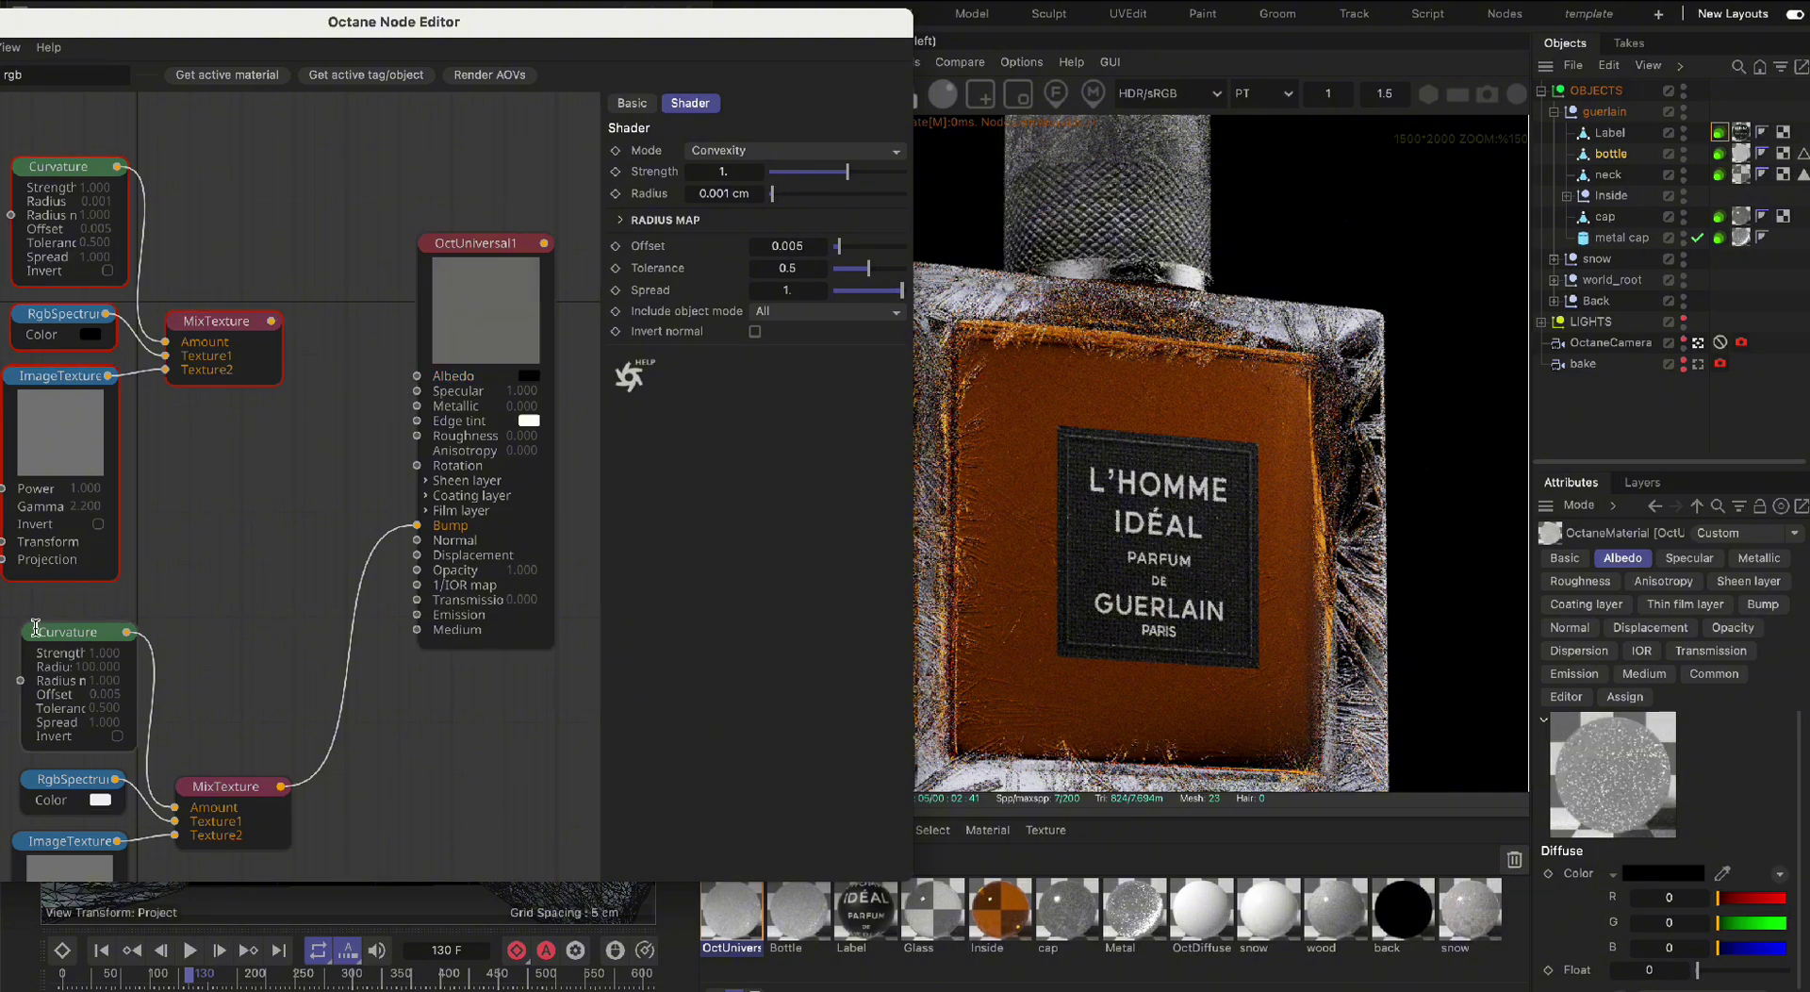
click(719, 195)
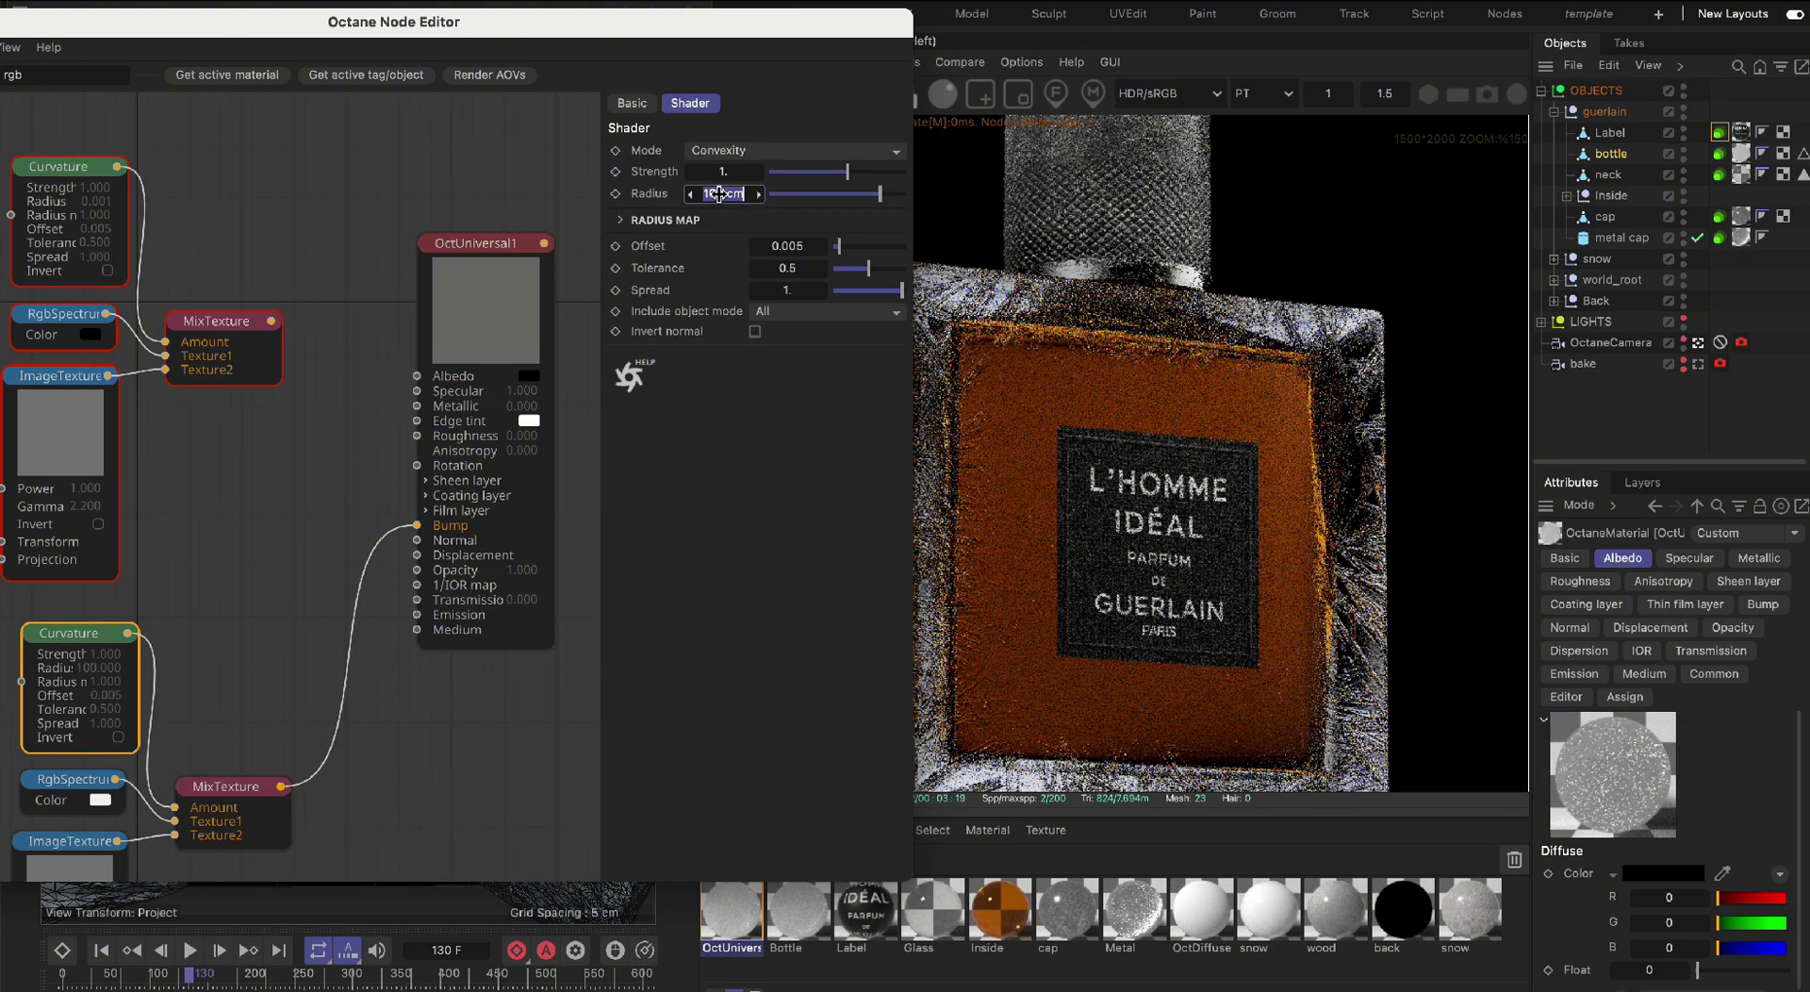
text(0.001)
key(Return)
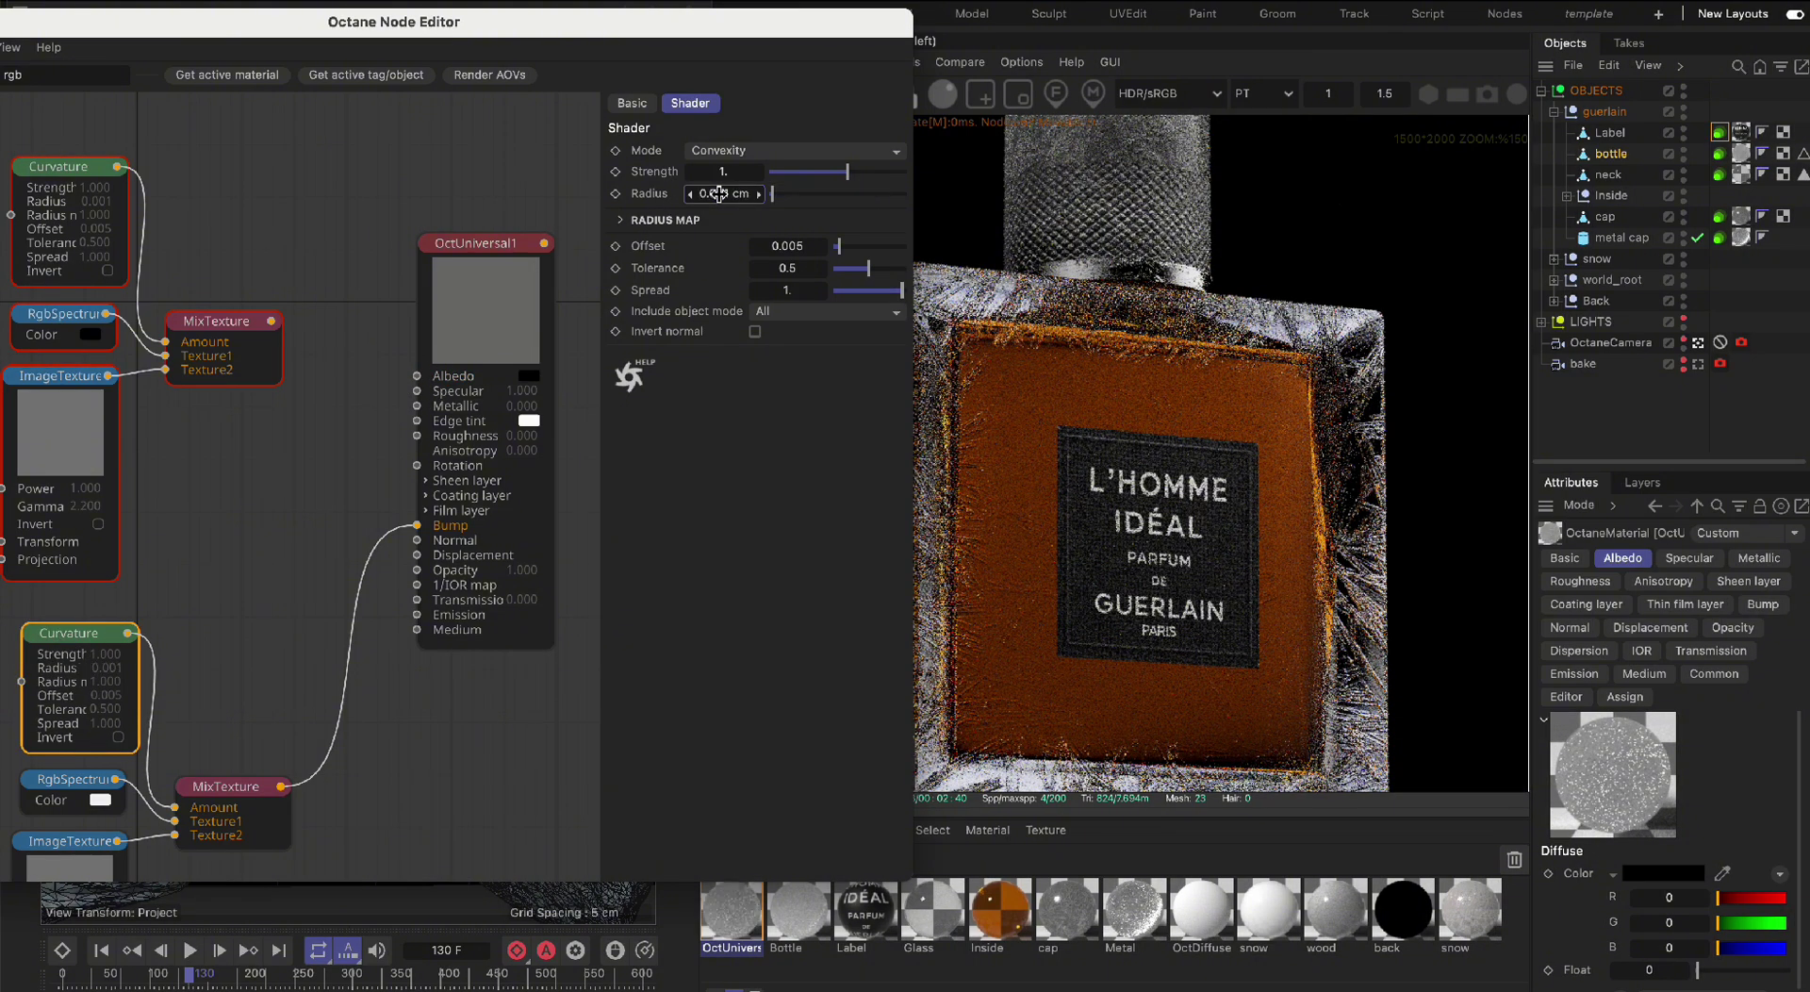
Try the bump Curvature node with a Radius of about 34 cm and a Strength of about 0.41
drag(799, 44, 756, 39)
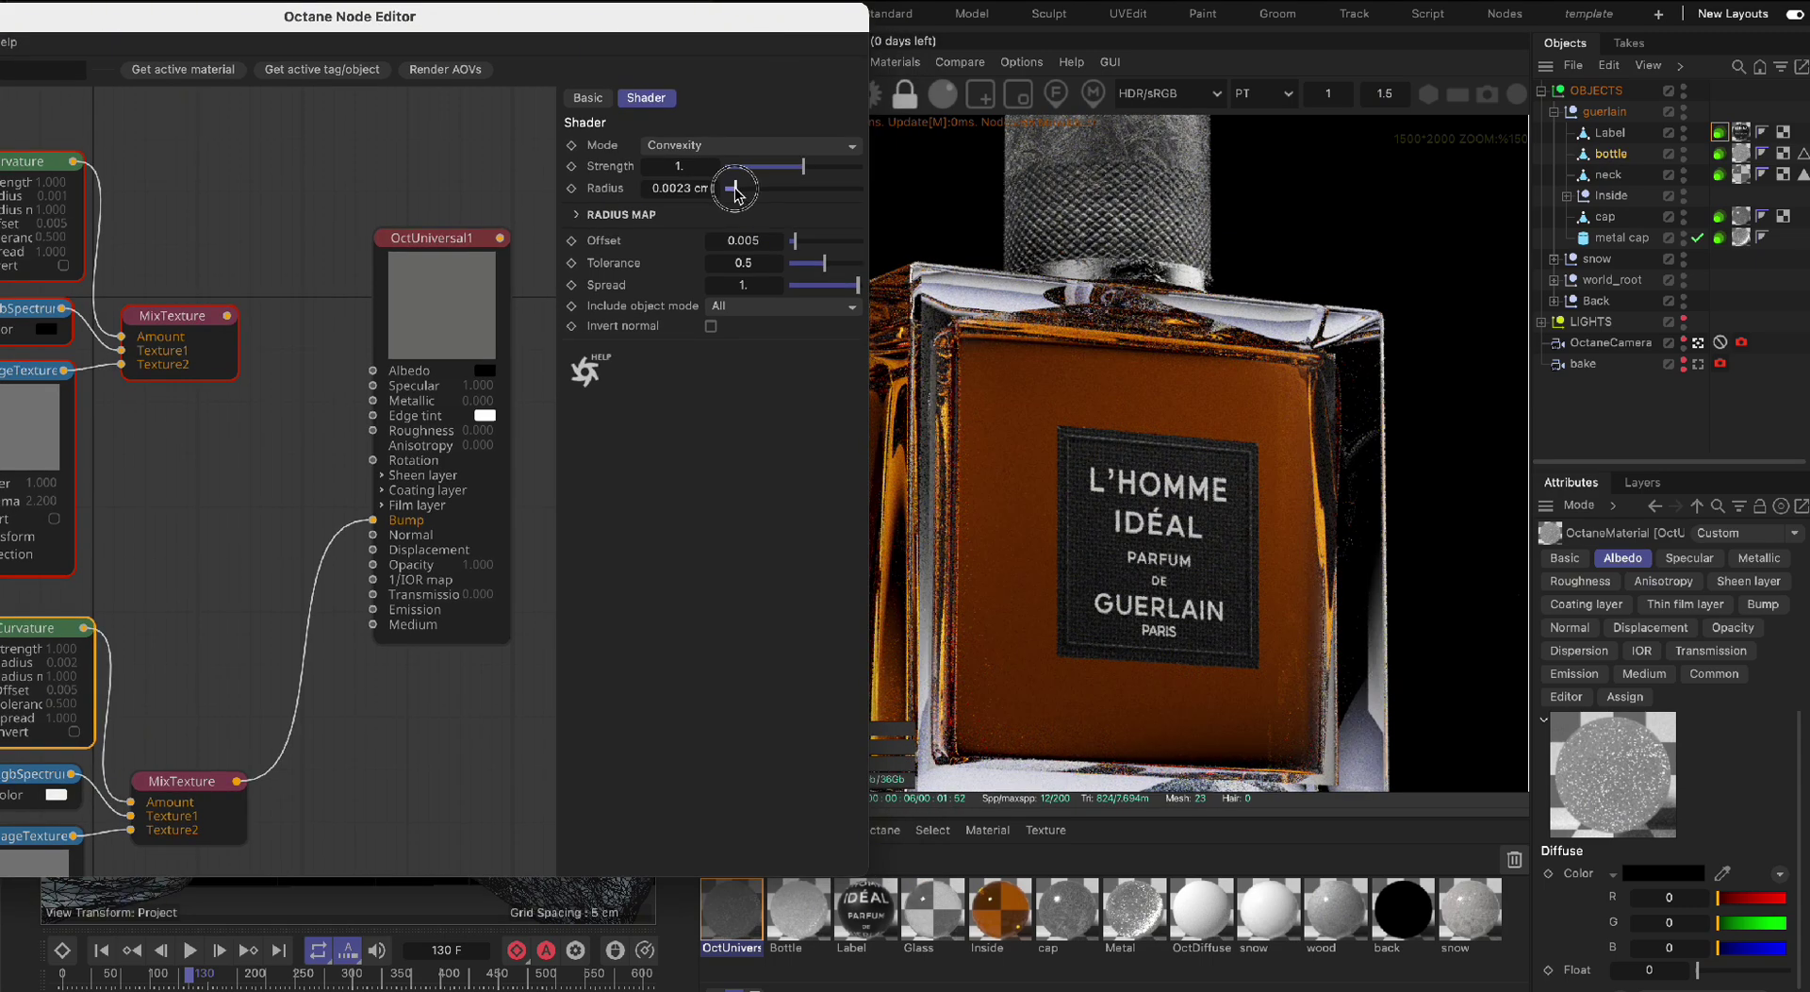
drag(728, 188, 830, 202)
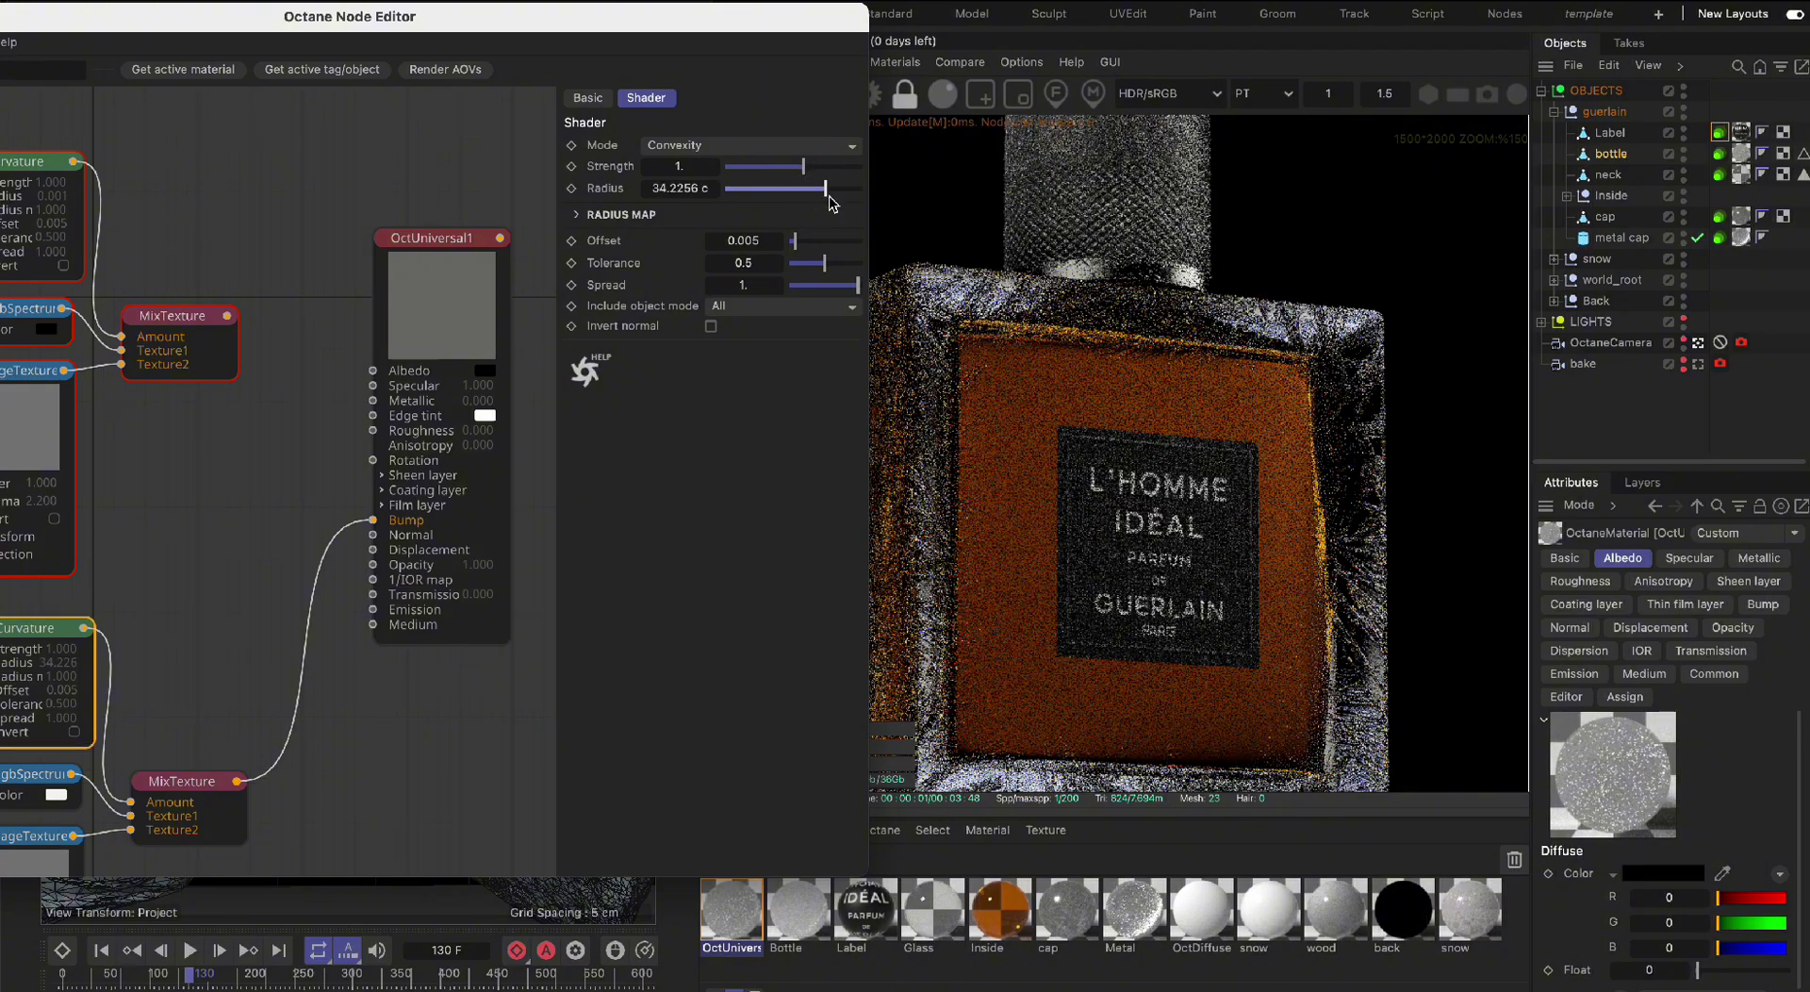
drag(696, 169, 775, 173)
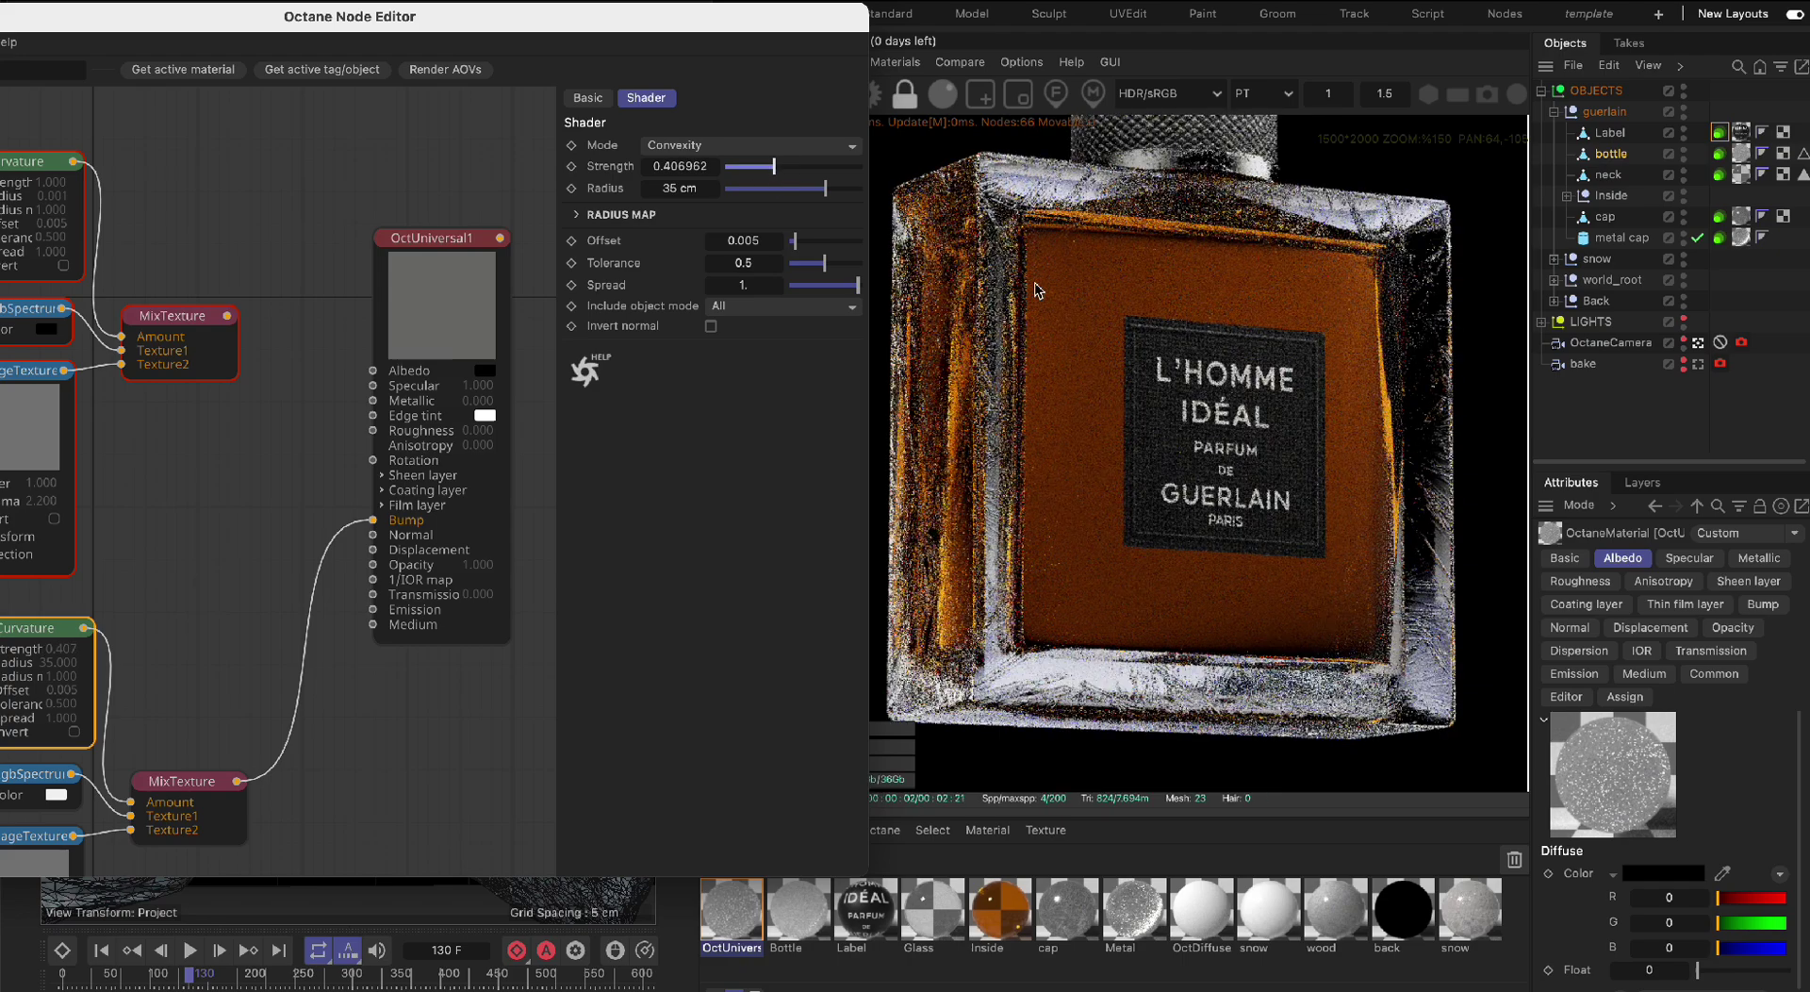
Set the bump Curvature node's Strength to 1.2 and its Radius to 36 cm
click(810, 168)
double_click(696, 187)
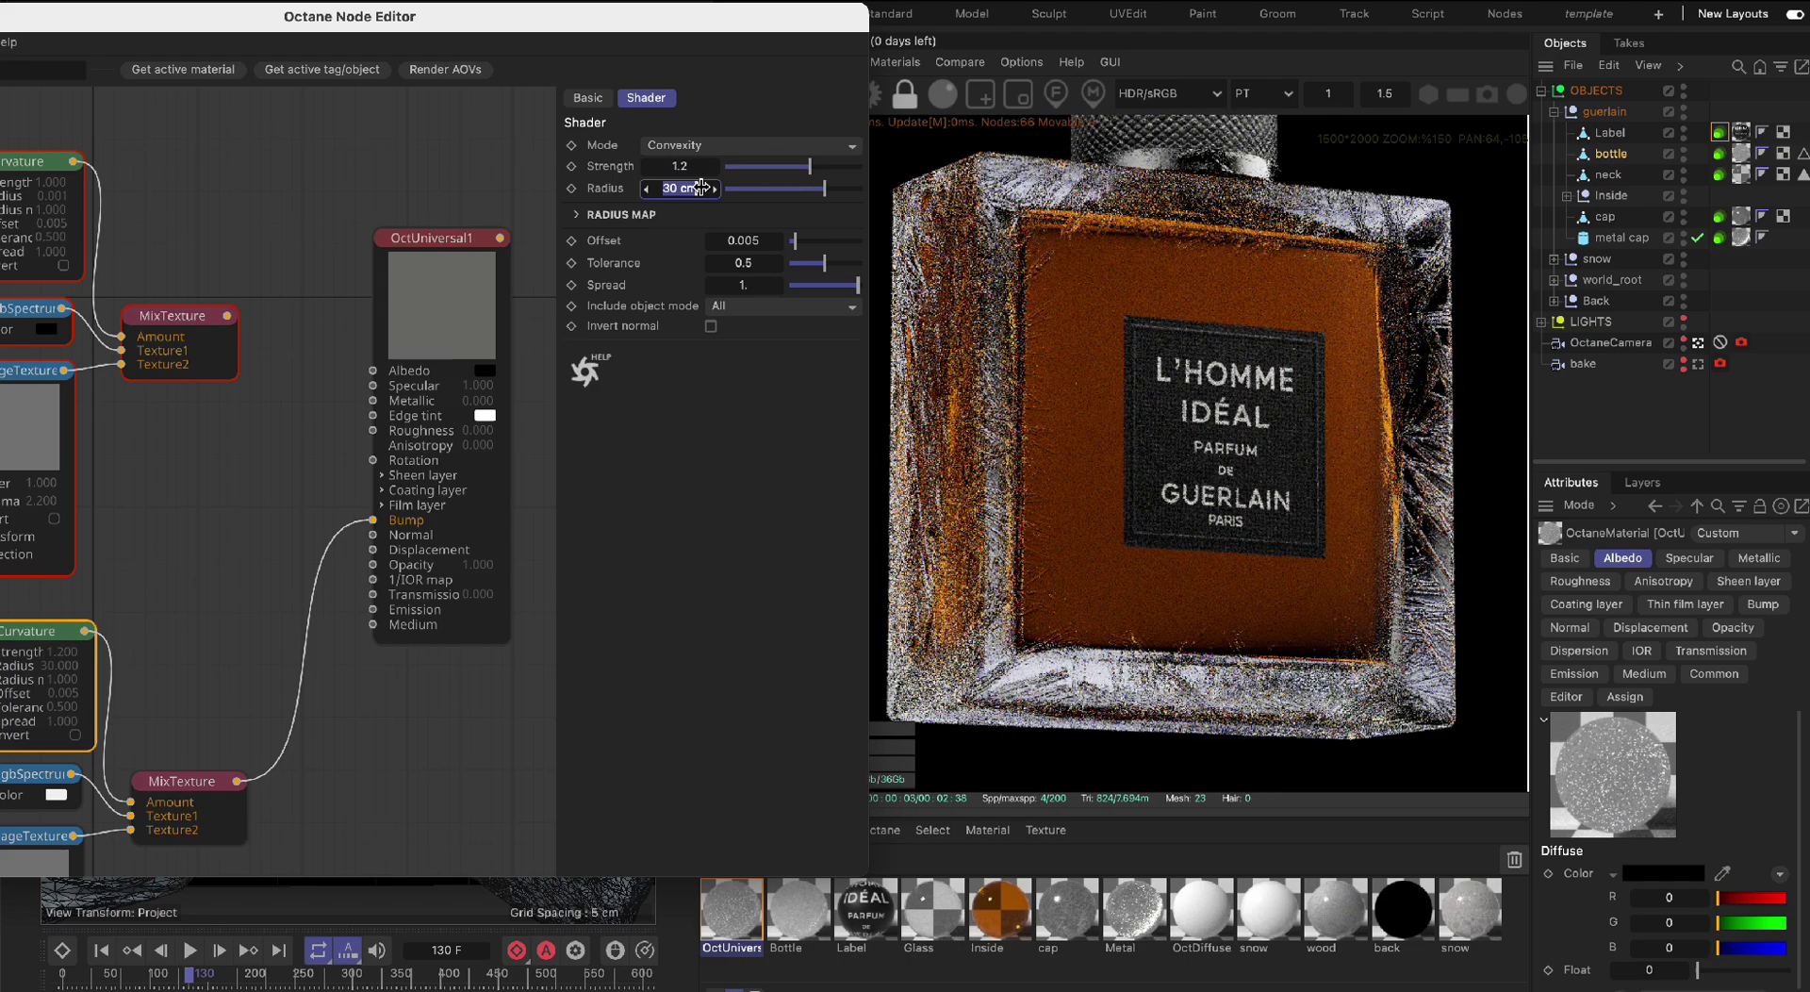
text(3)
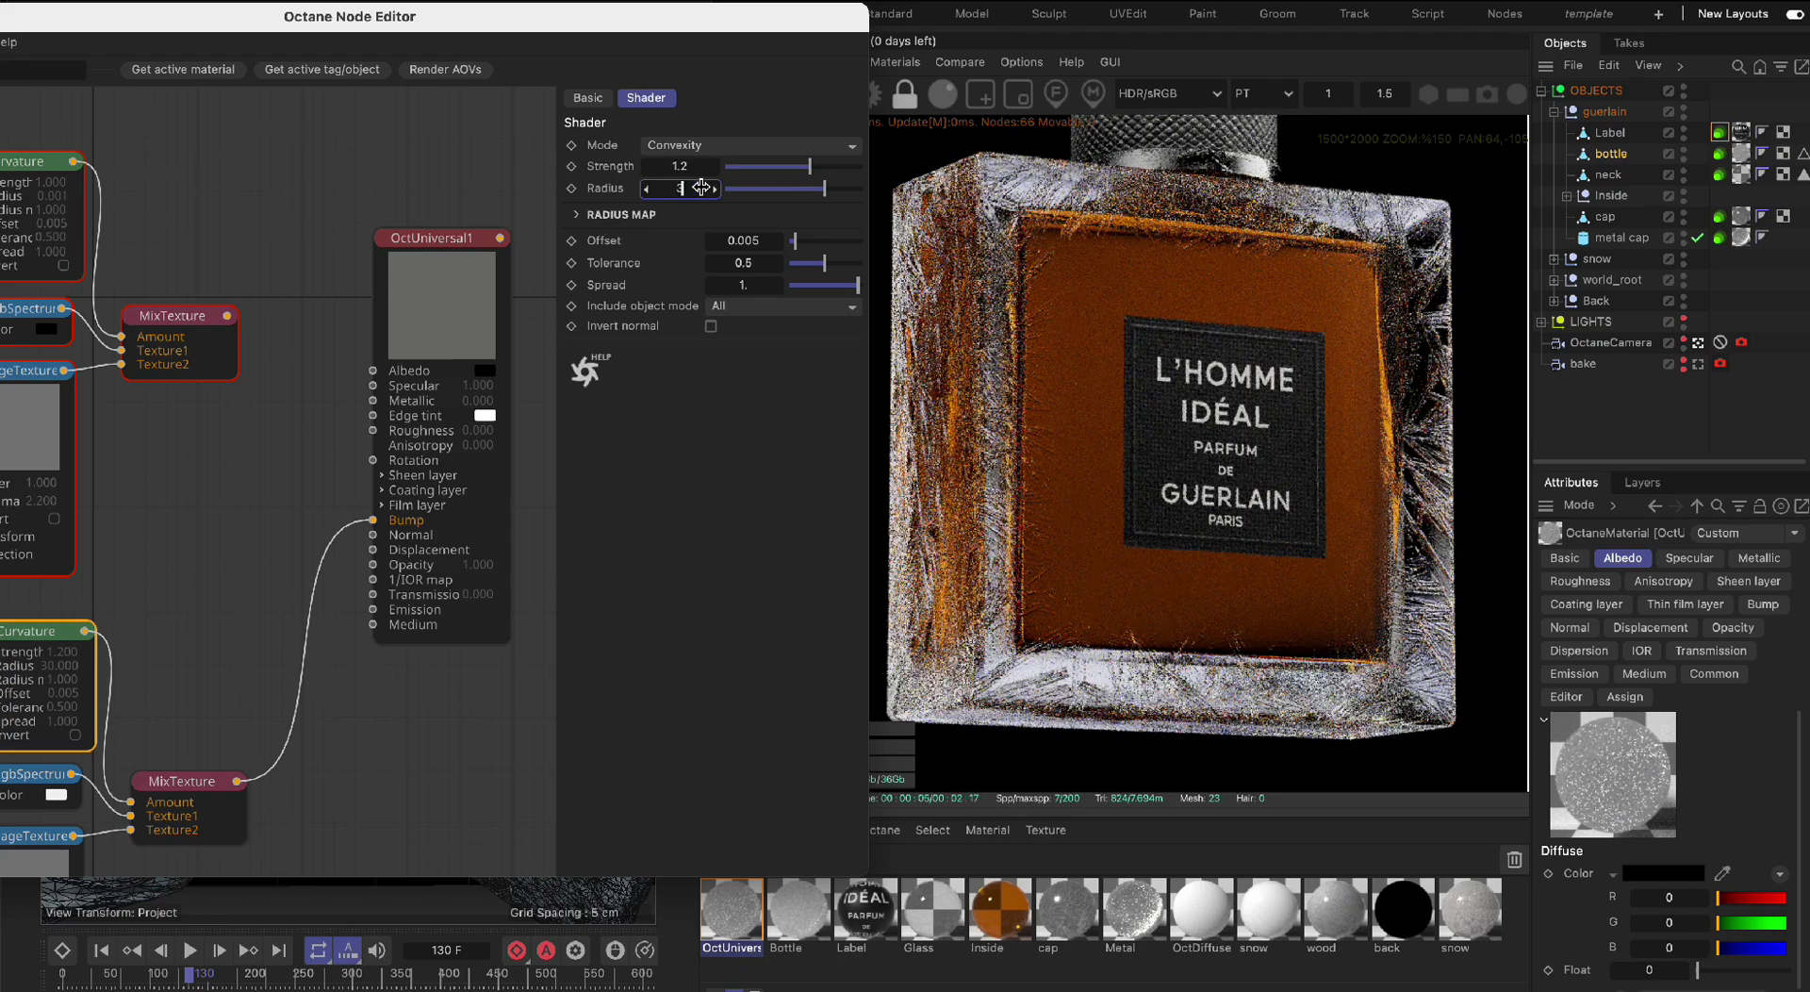
key(Return)
Replace the upper Curvature node with the lower one as the upper mix's Amount, and connect that mix to Albedo
drag(396, 16, 505, 2)
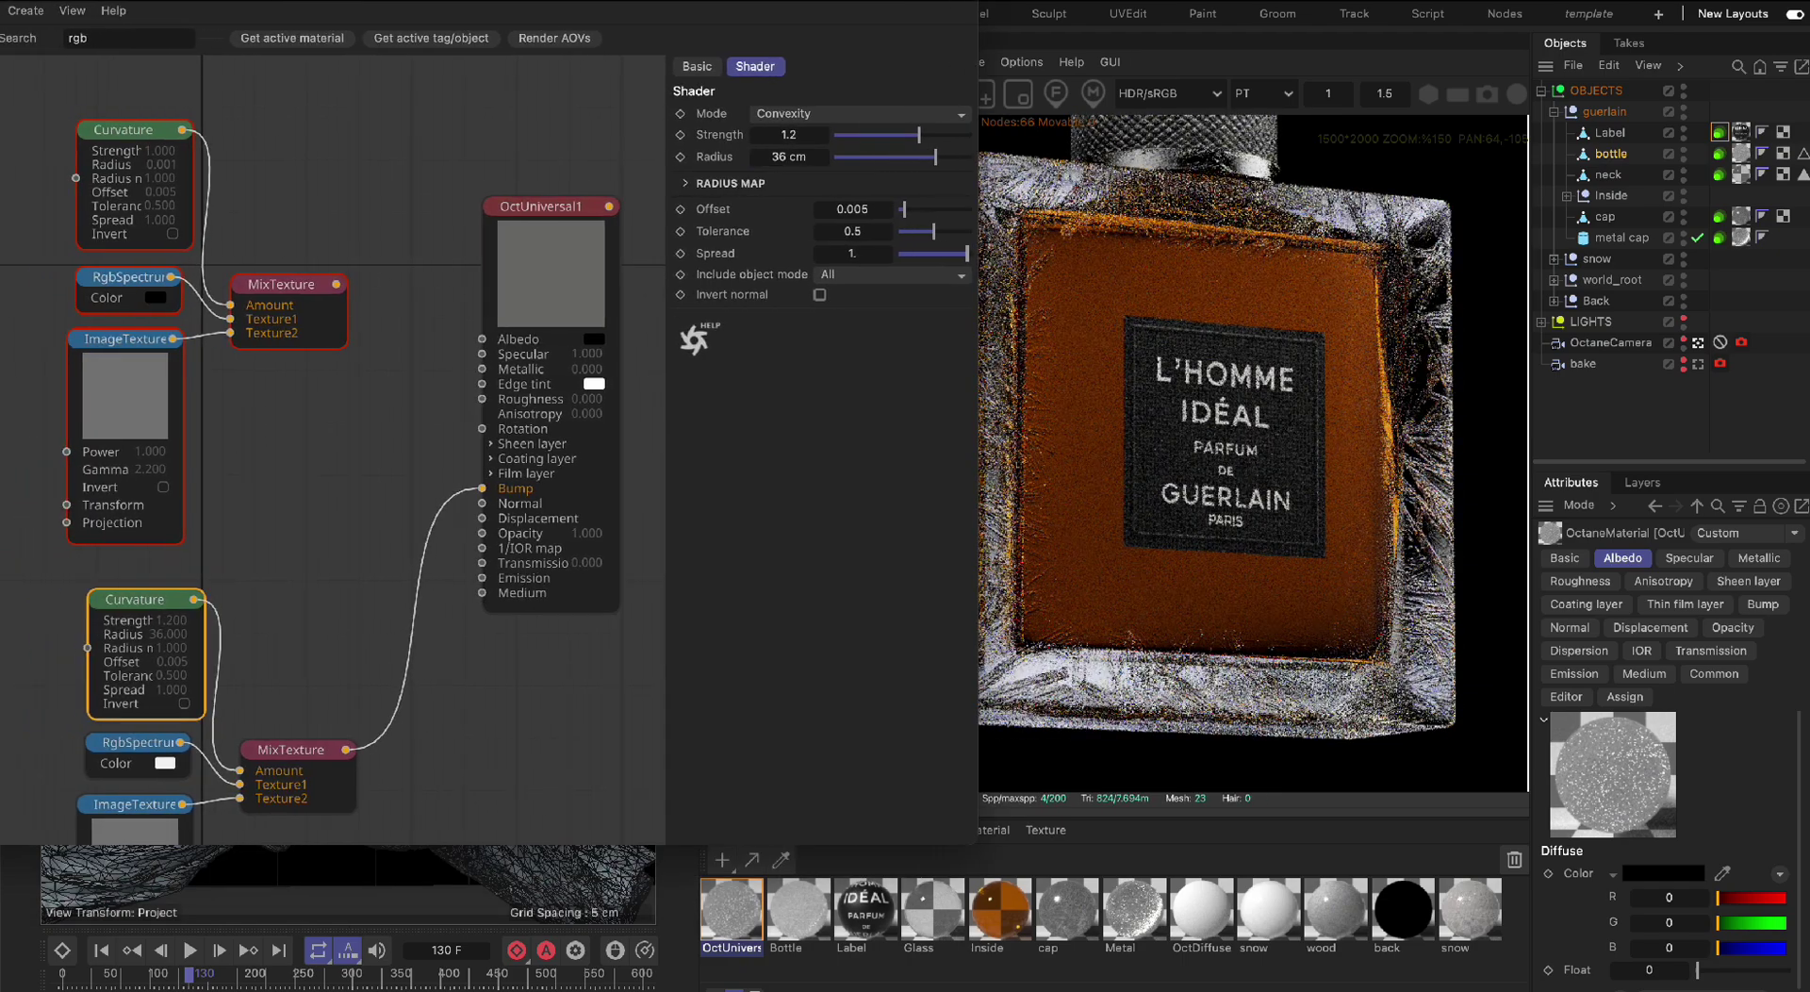
click(130, 203)
key(Delete)
drag(193, 600, 230, 305)
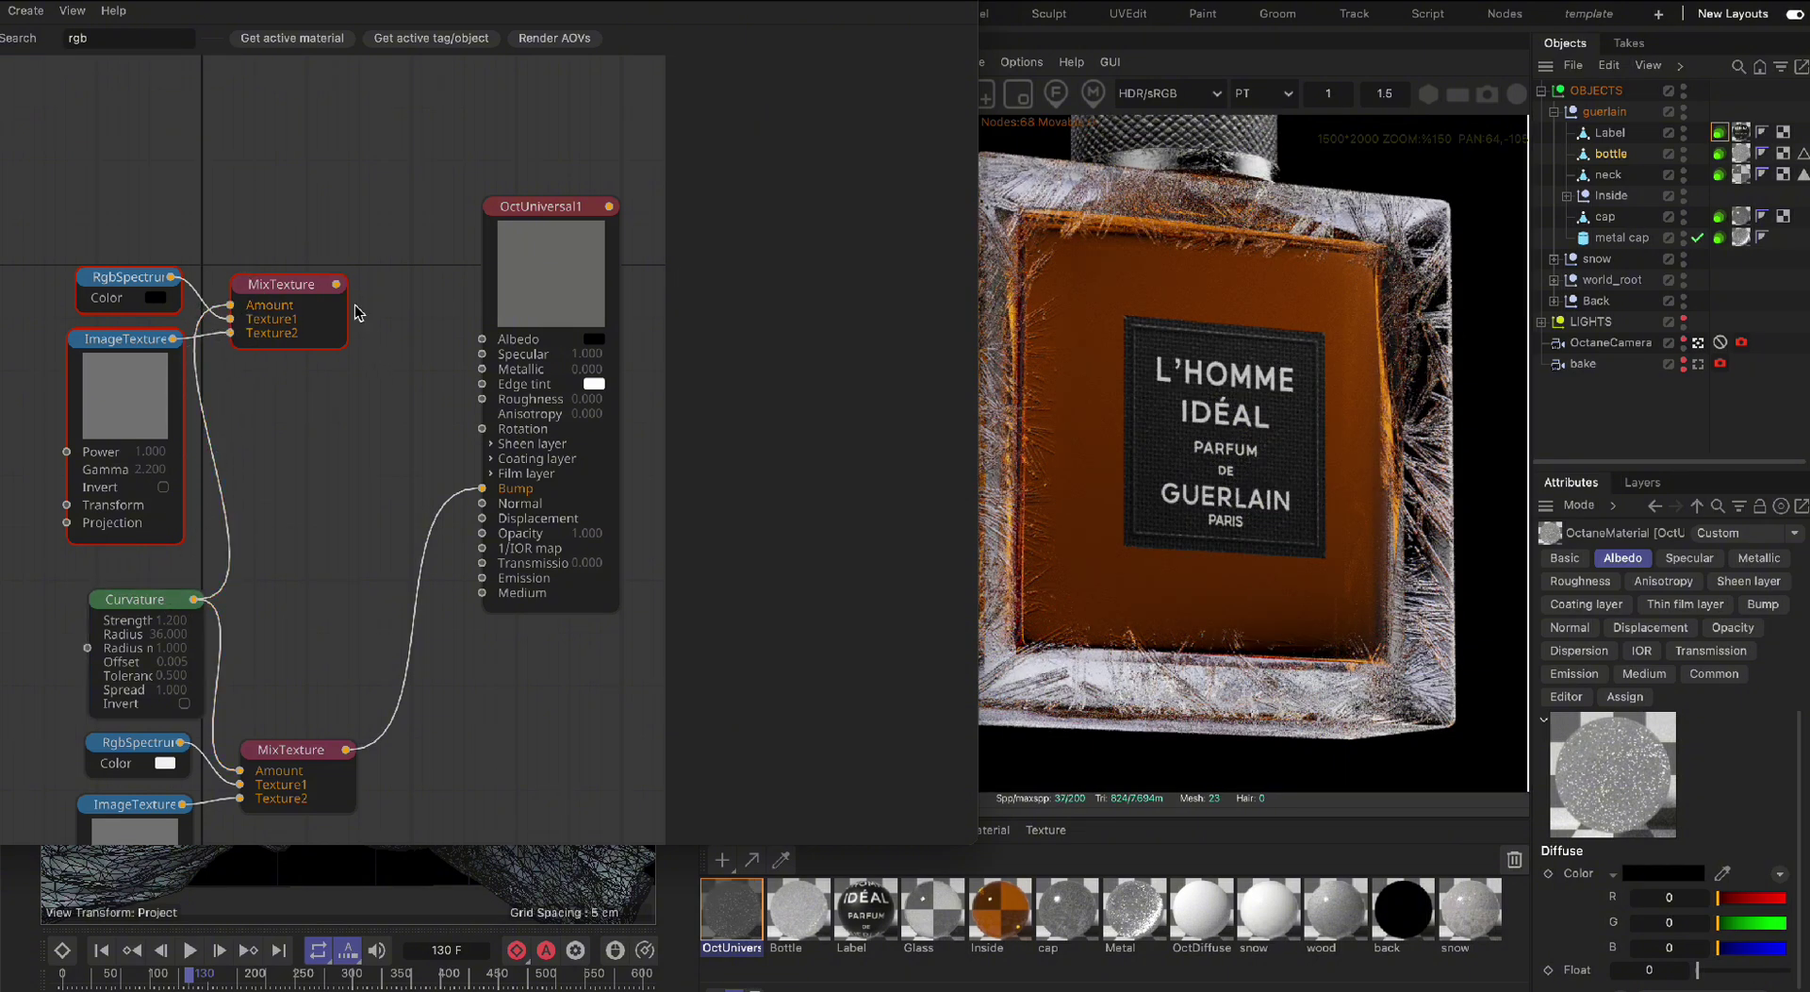
drag(338, 284, 481, 338)
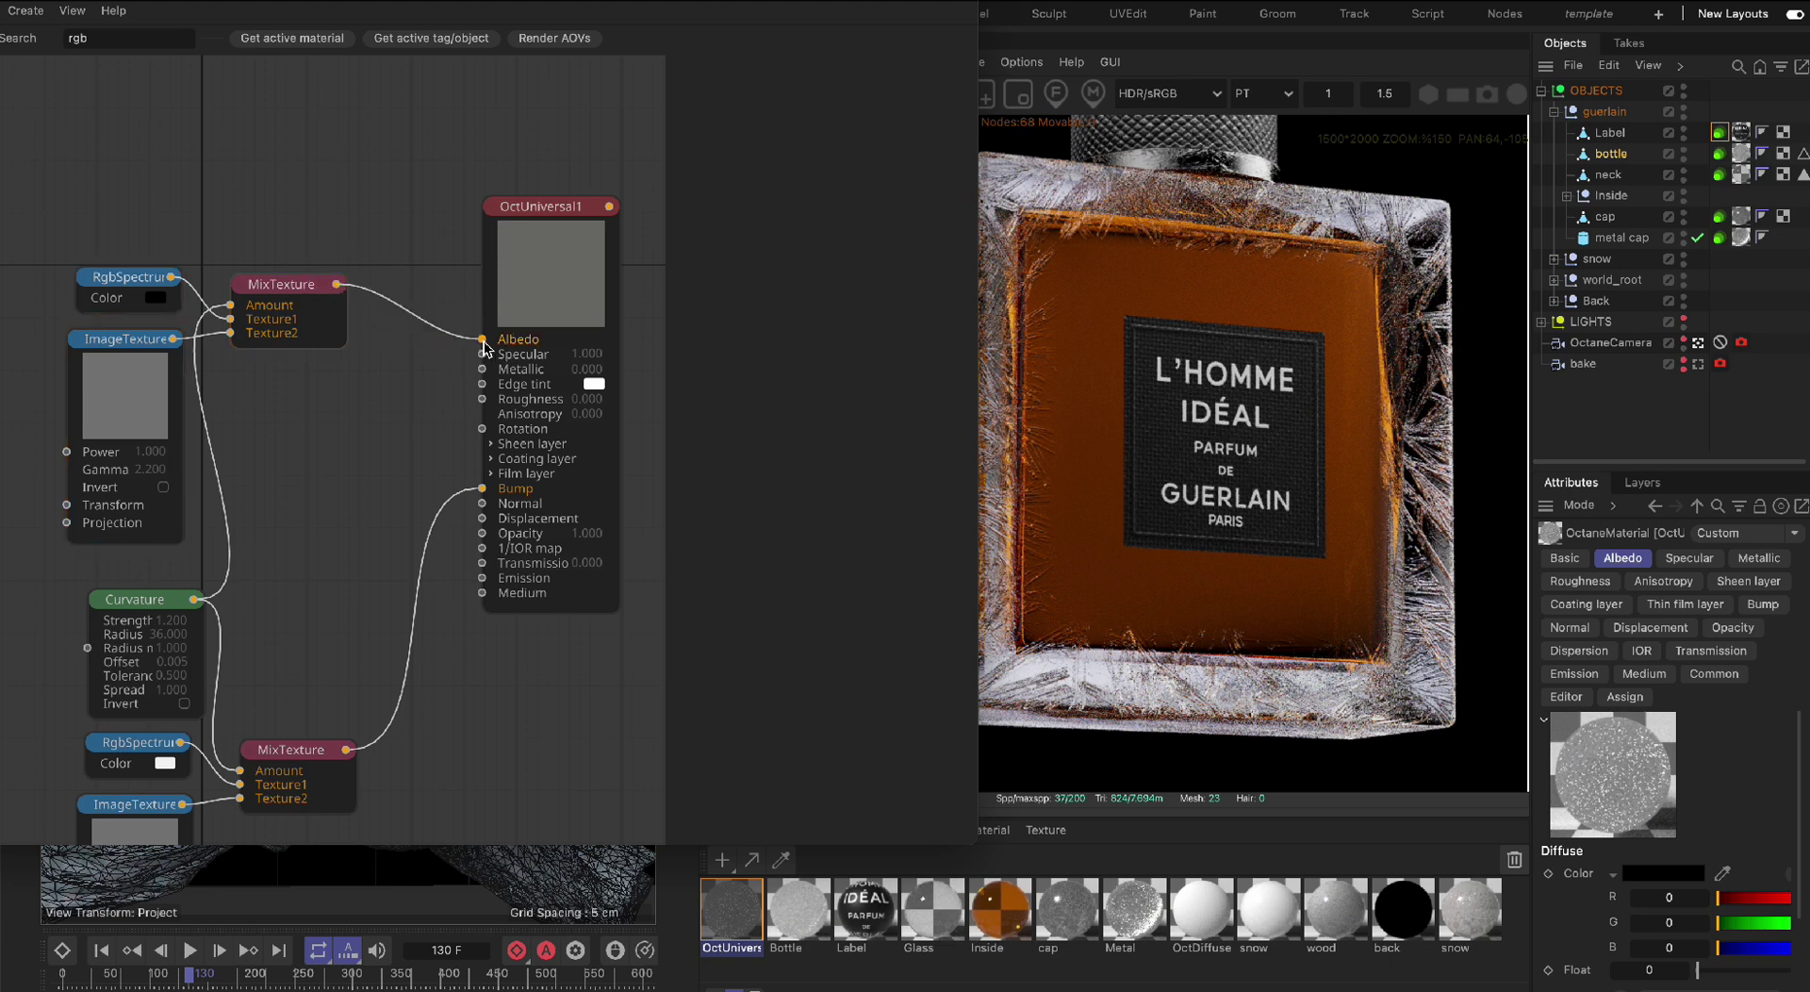
Set the material's Bump height to 0.01
click(547, 205)
click(894, 112)
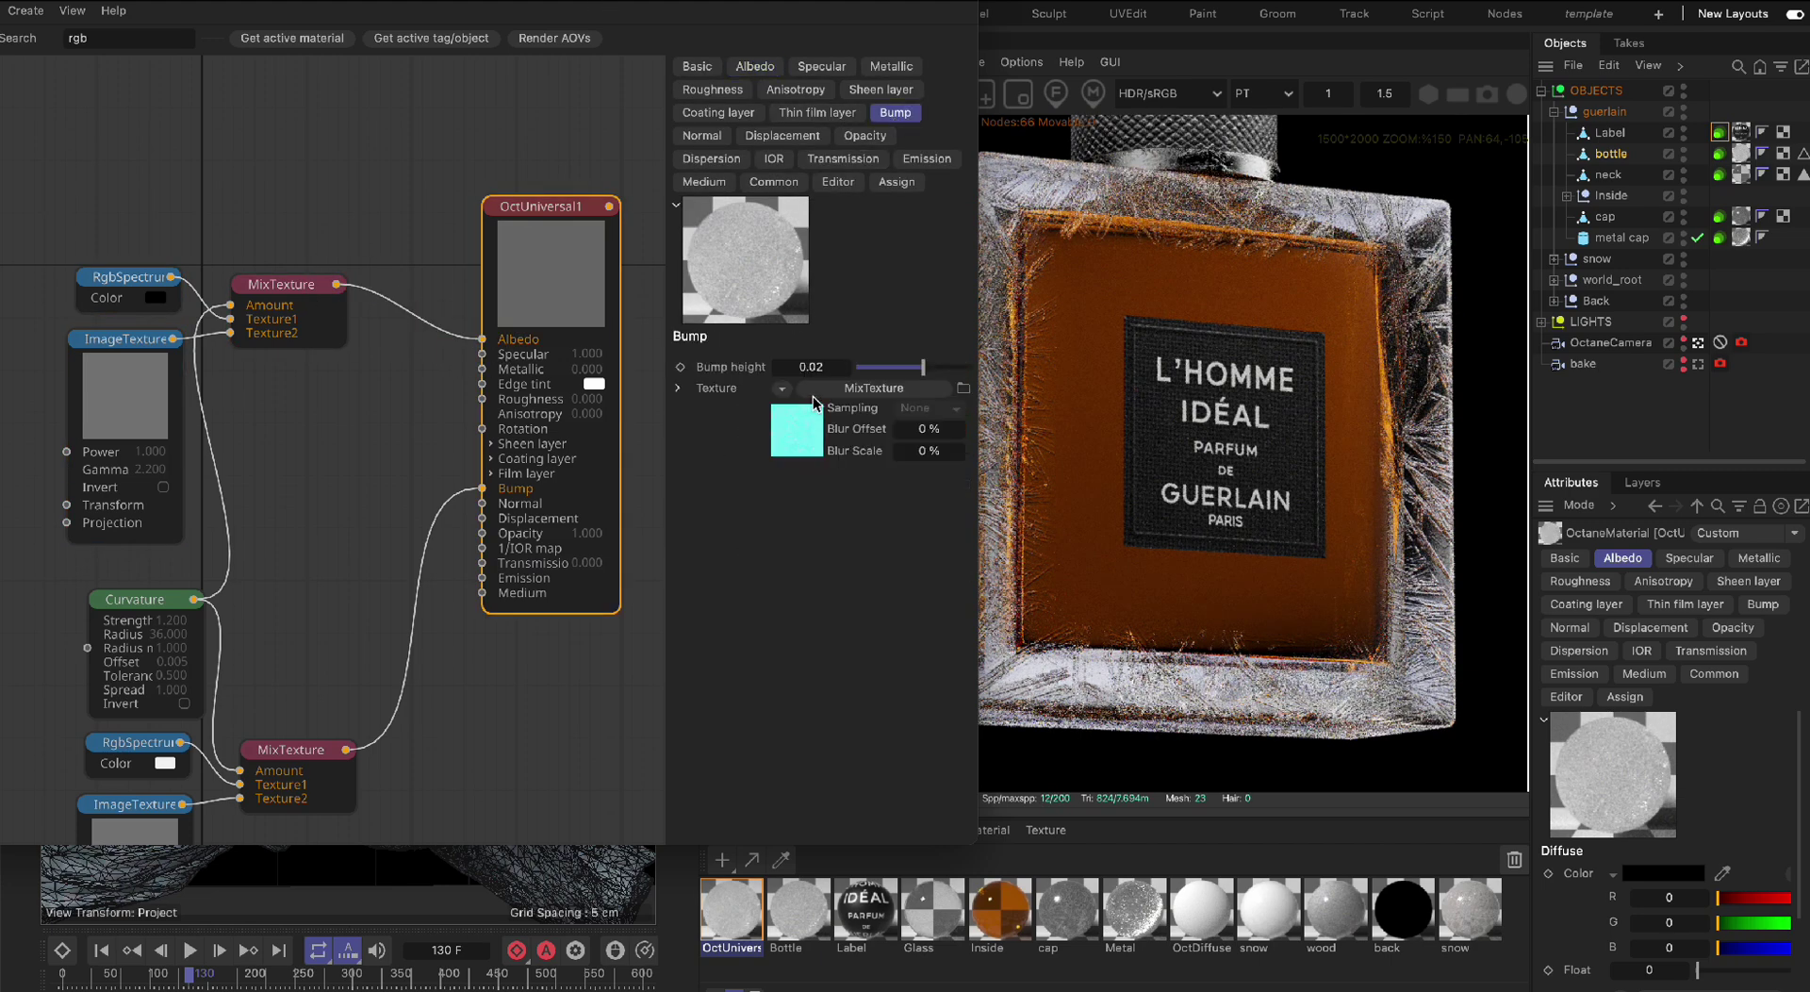
click(822, 366)
drag(899, 1, 830, 2)
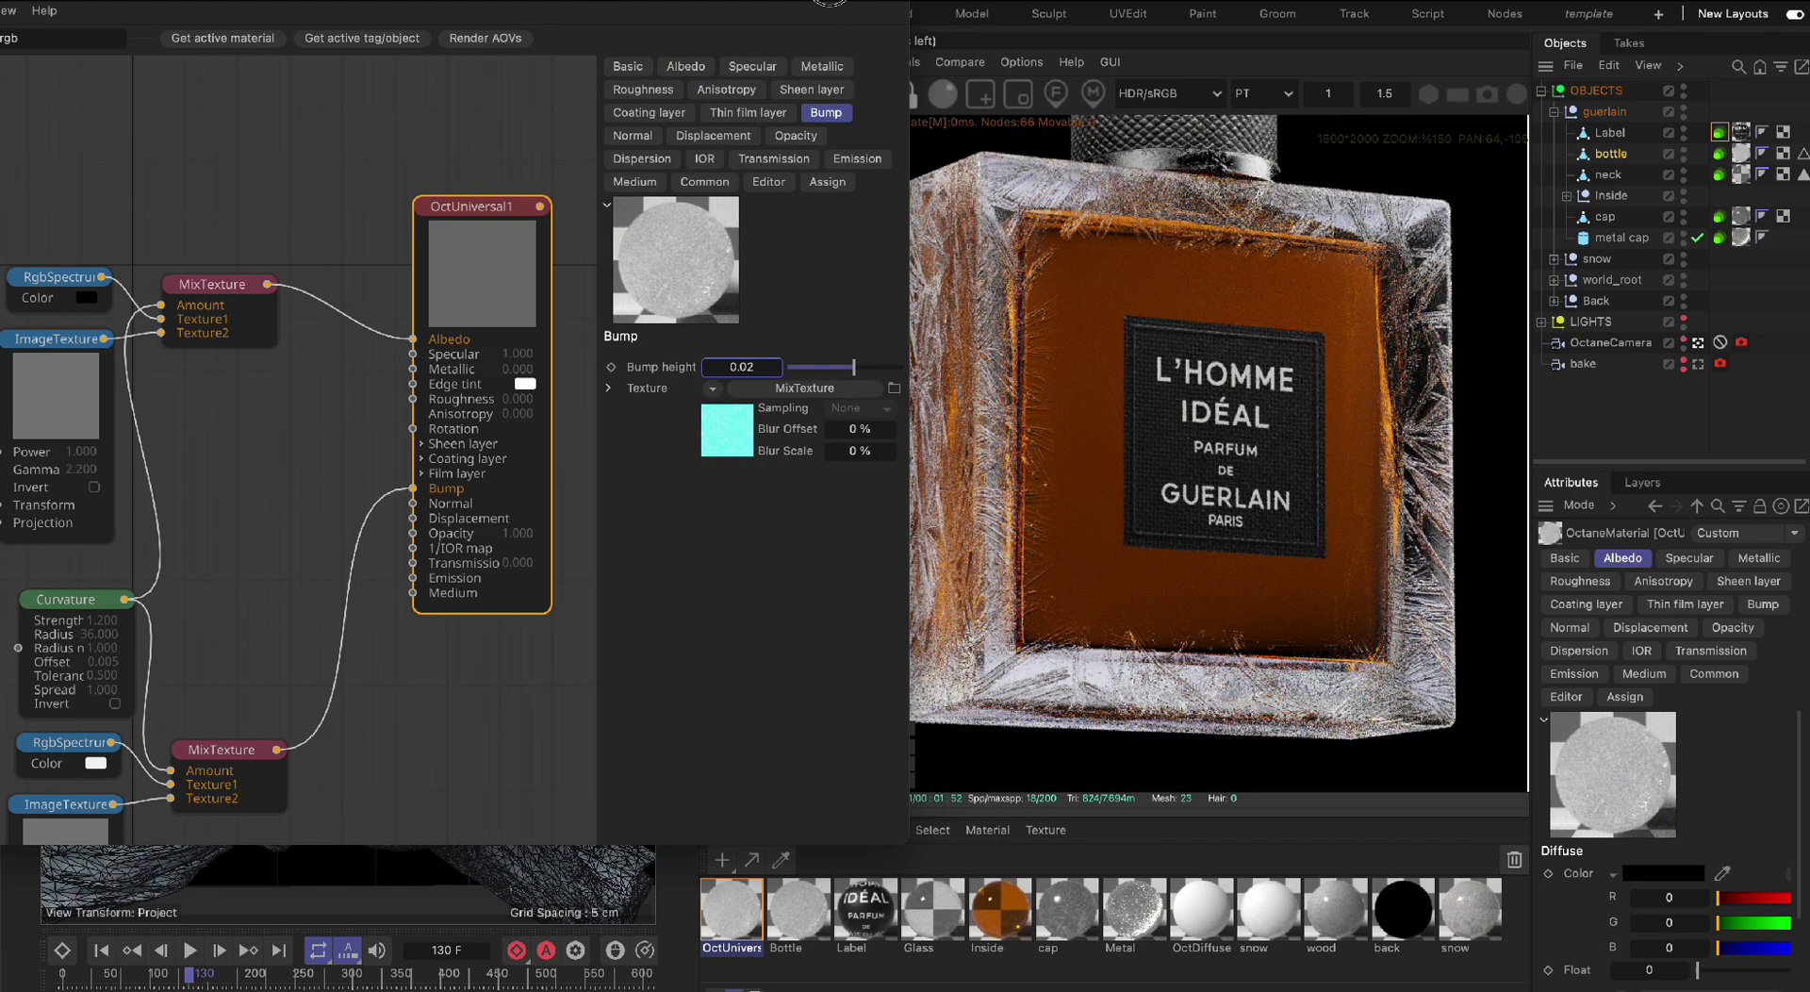
key(BackSpace)
text(1)
key(Return)
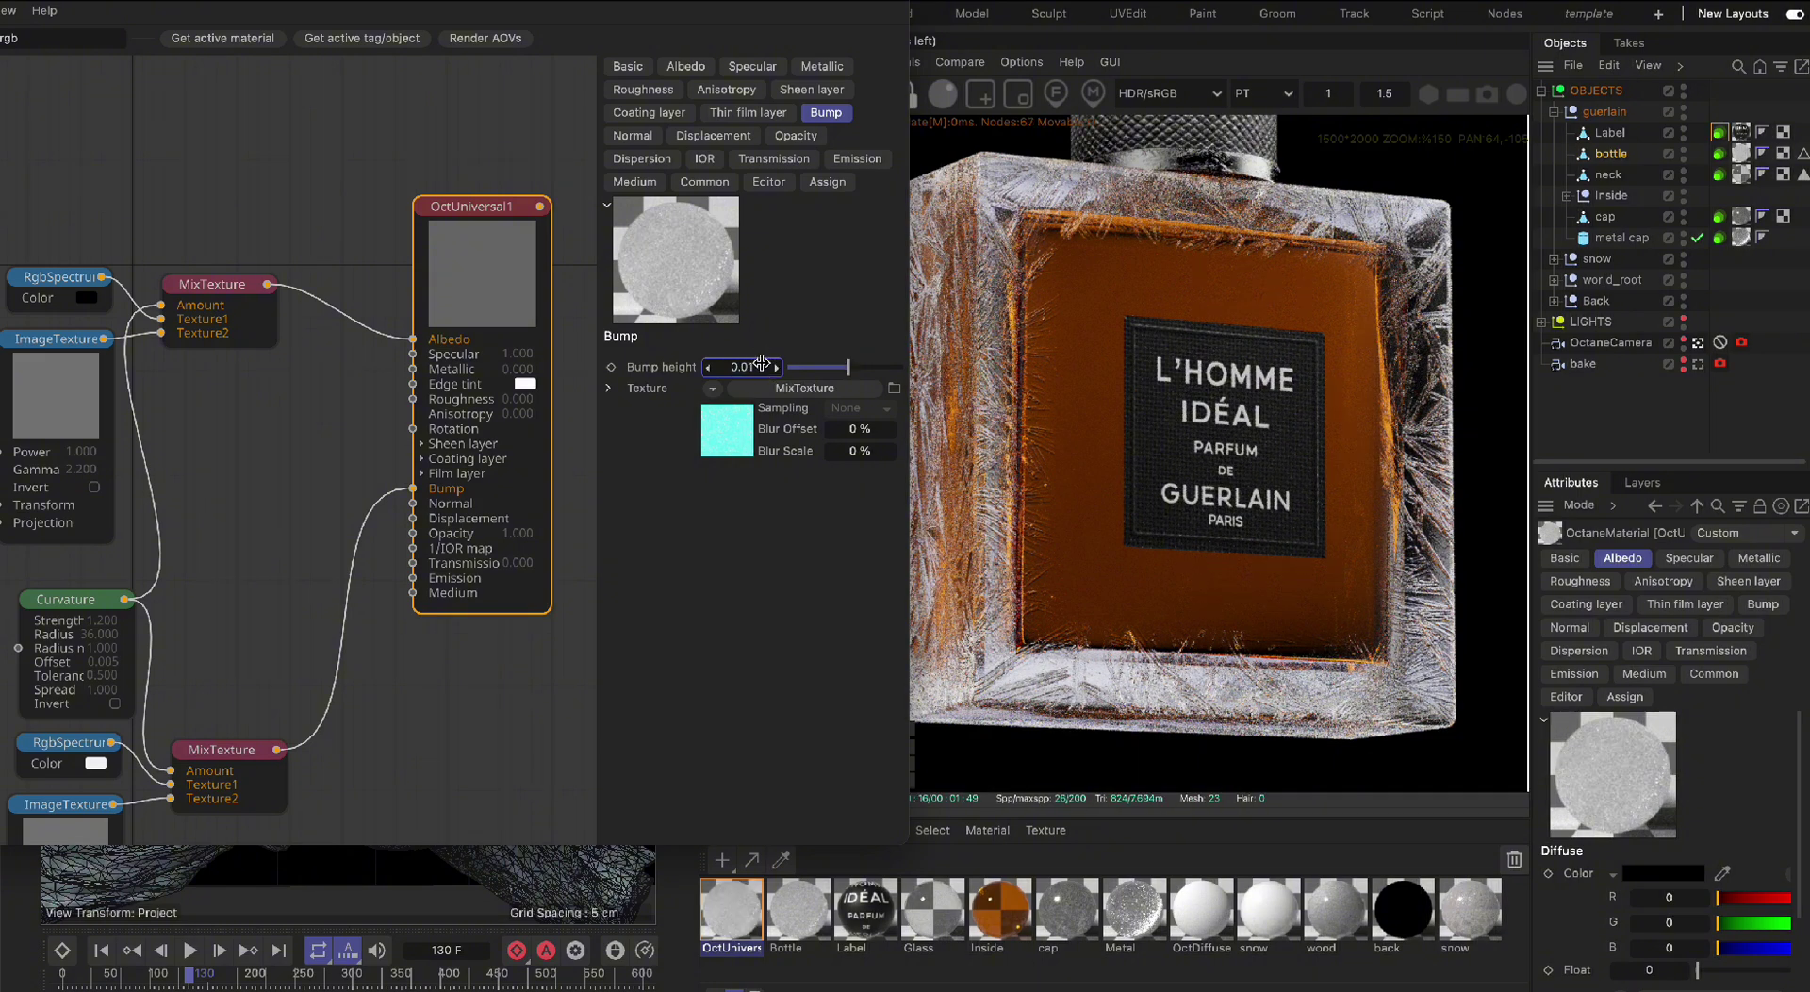